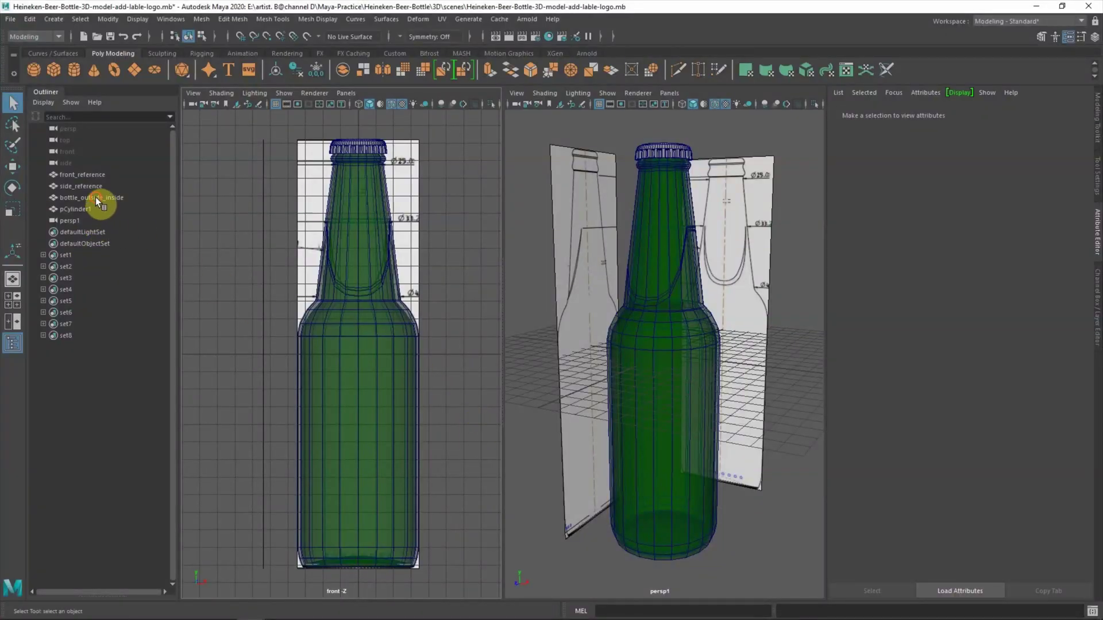
- Rename the bottle object Glass_bottle and the cylinder Cap
double_click(95, 197)
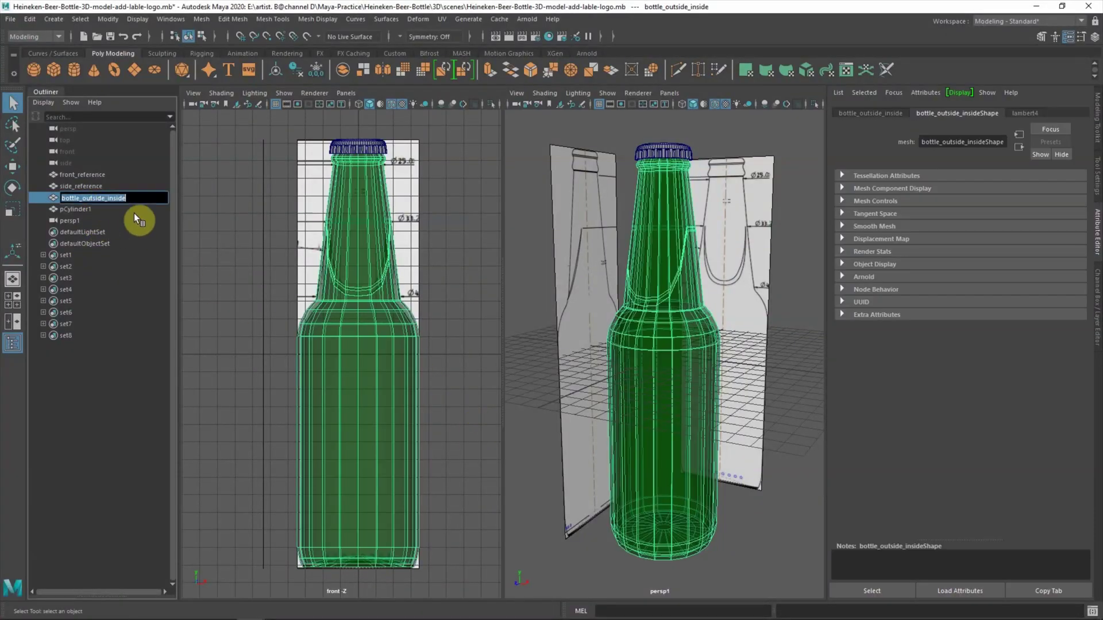
type("Glass_bo")
type("ttle")
key("Return")
left_click(58, 208)
double_click(58, 208)
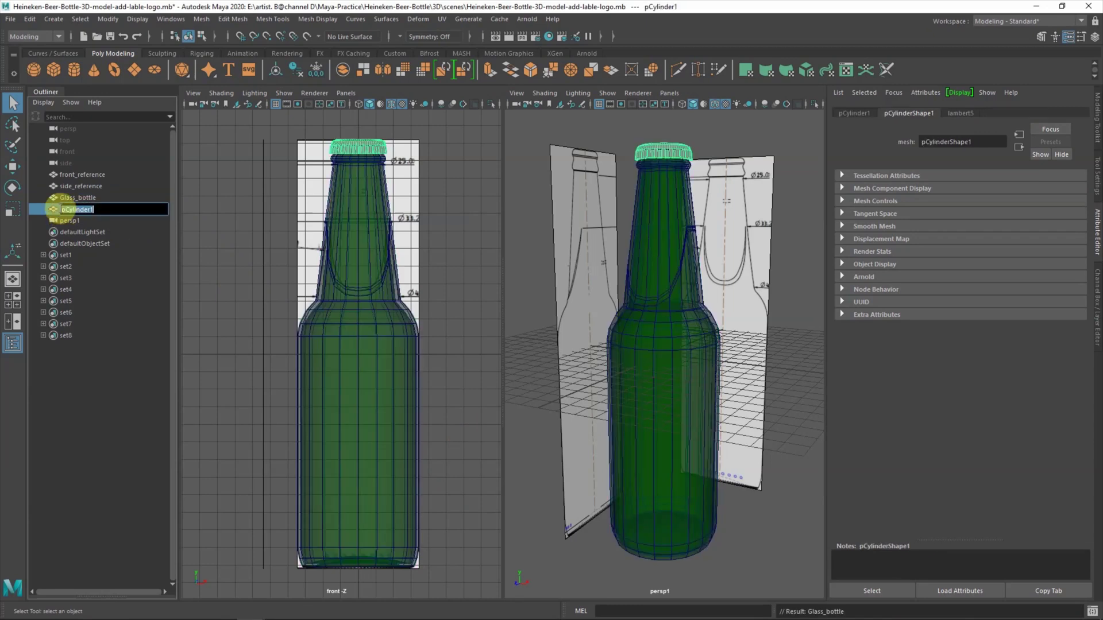
type("Cap")
key("Return")
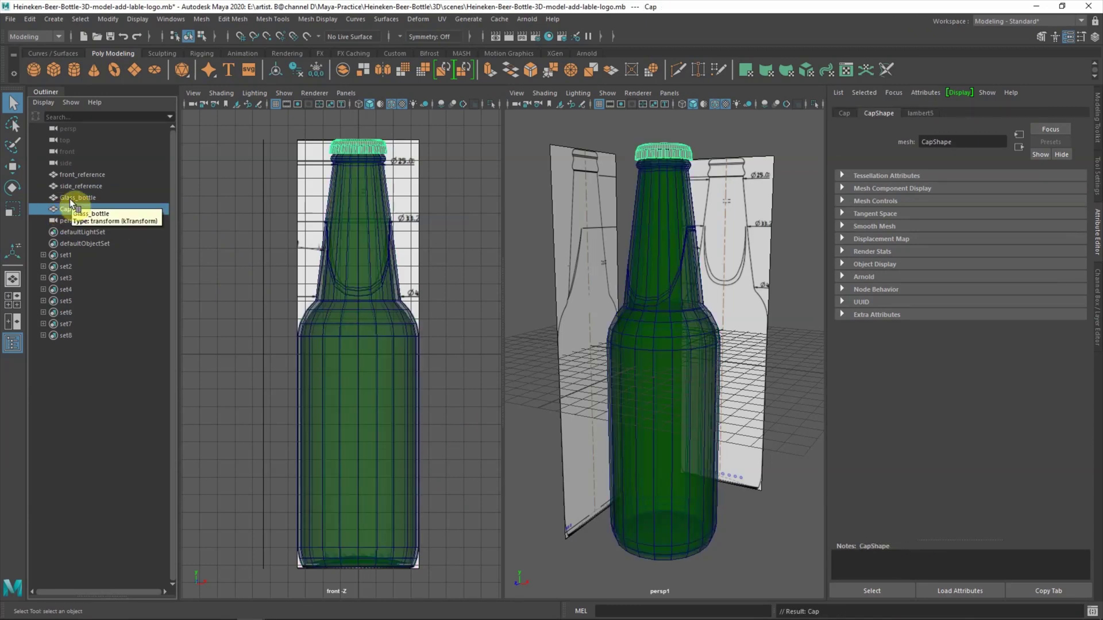
- Hide side_reference and swap front_reference's image to bottle-front-with-label-reference.jpg
left_click(83, 186)
key("h")
left_click(135, 174)
left_click(1047, 114)
left_click(1069, 236)
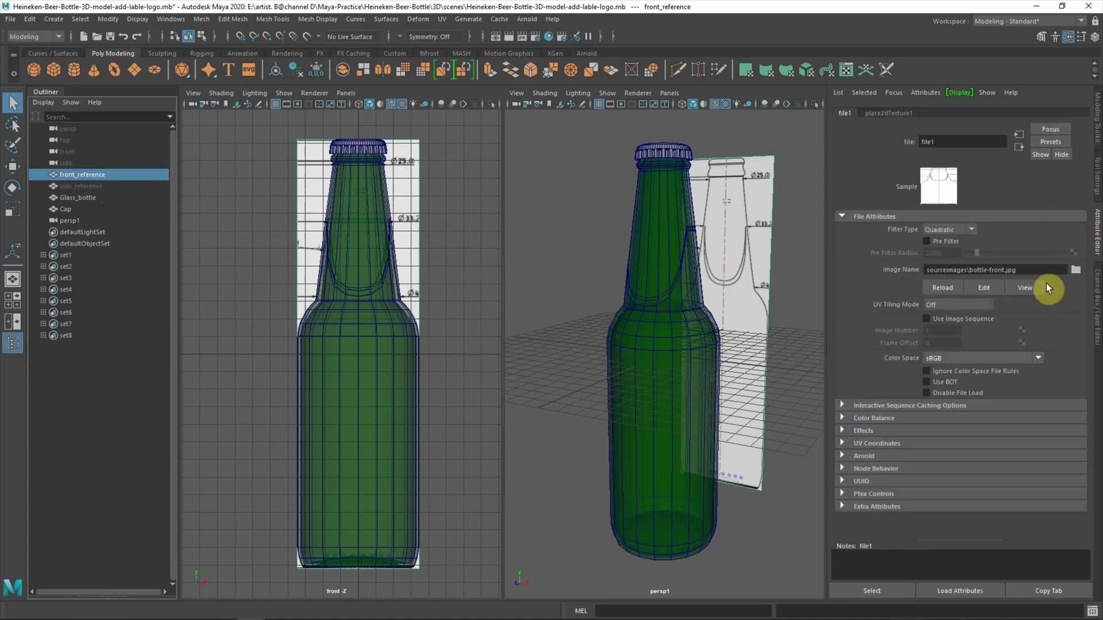
left_click(1075, 269)
left_click(295, 218)
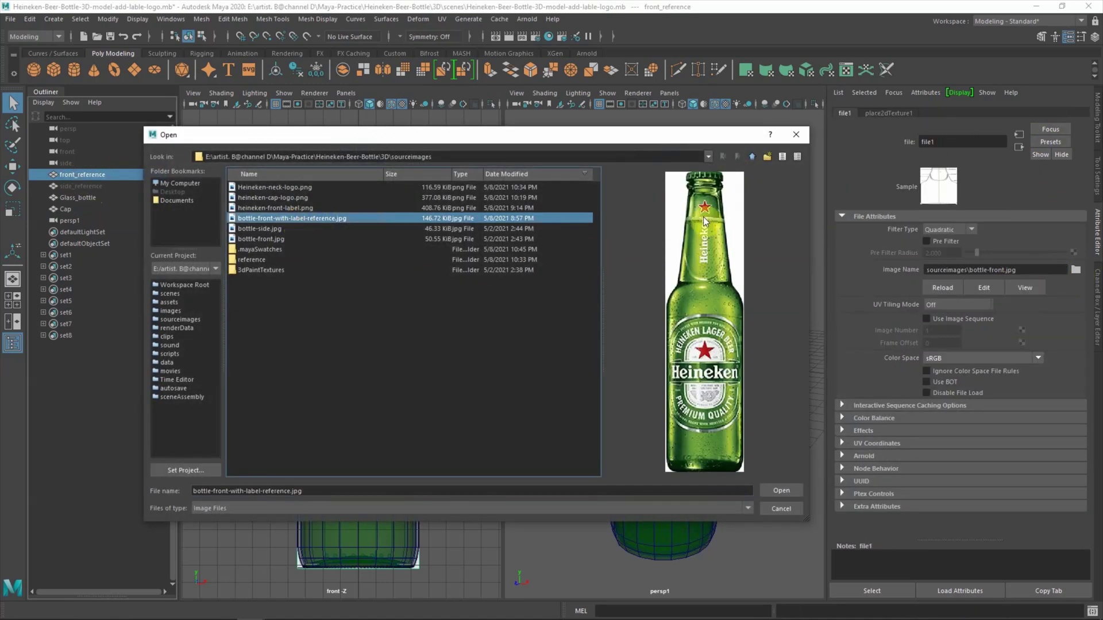
left_click(781, 490)
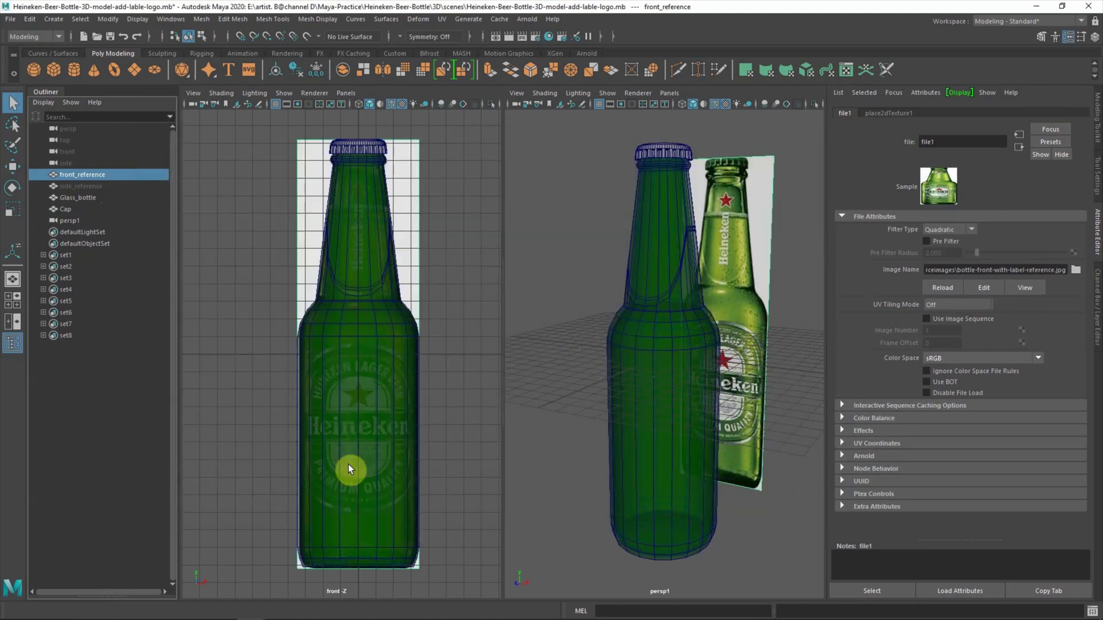
left_click(67, 209)
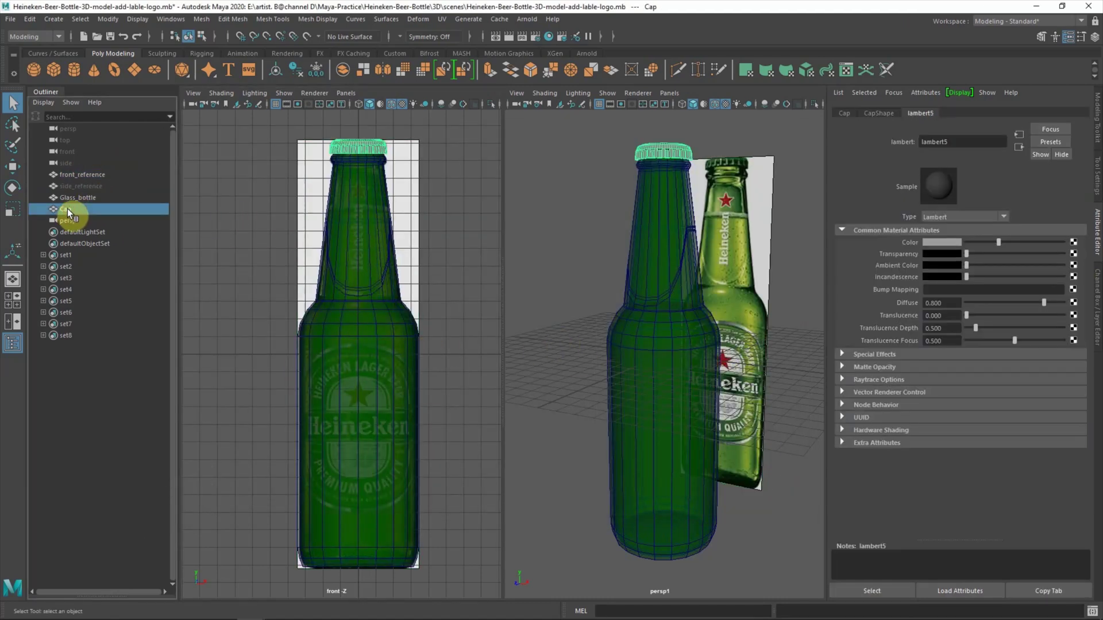
- Hide Cap and duplicate Glass_bottle as a copy named Front_label
key("h")
key("Up")
key("ctrl+d")
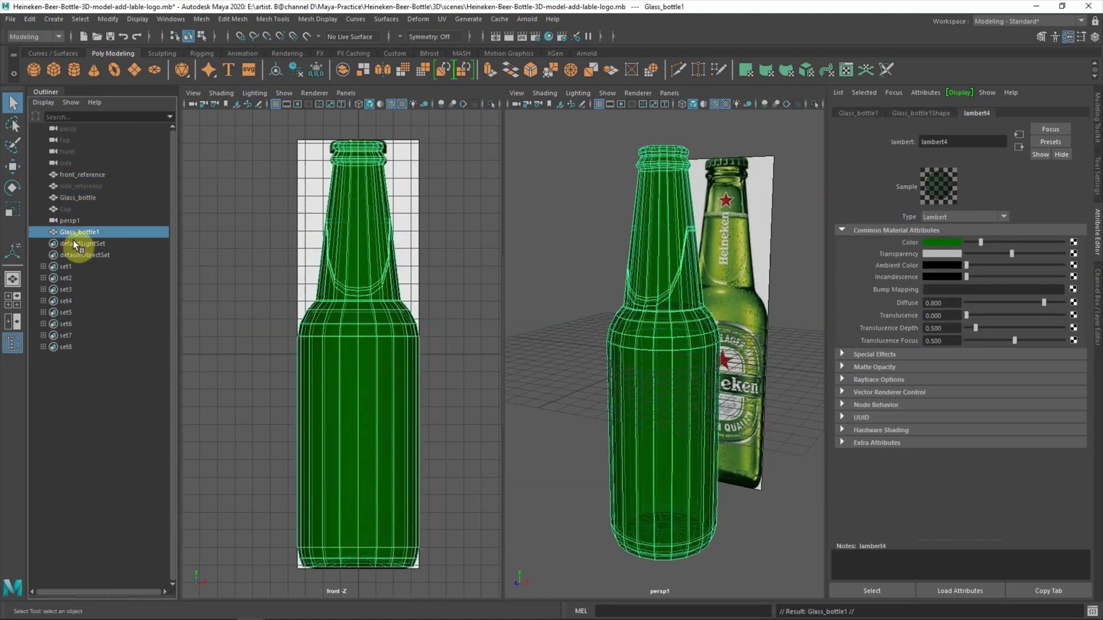
double_click(74, 232)
type("Front_")
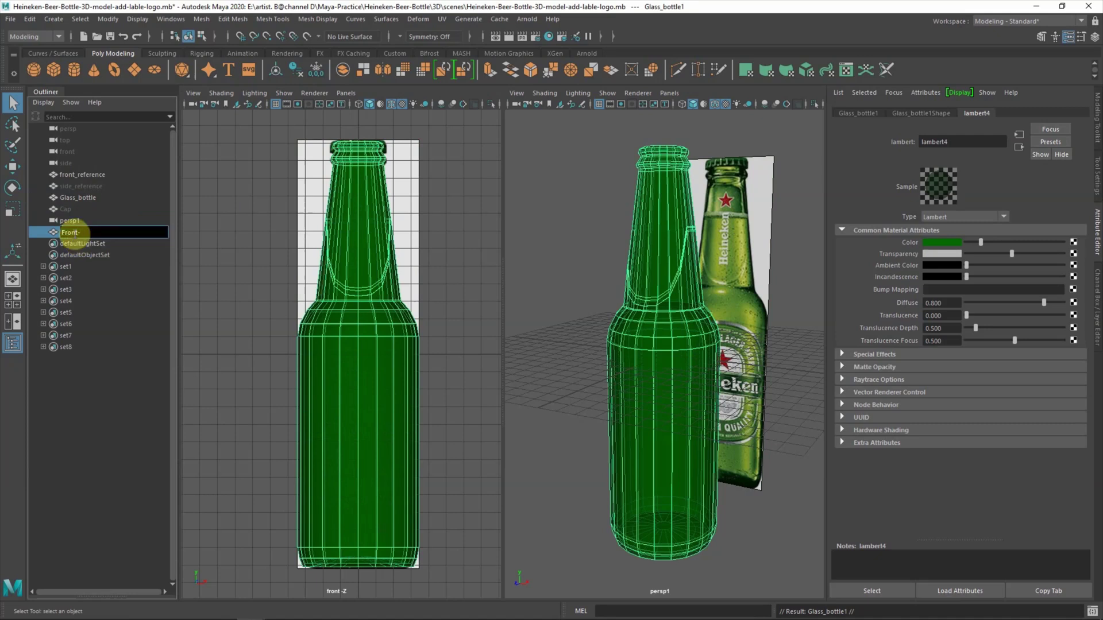
type("label")
key("Return")
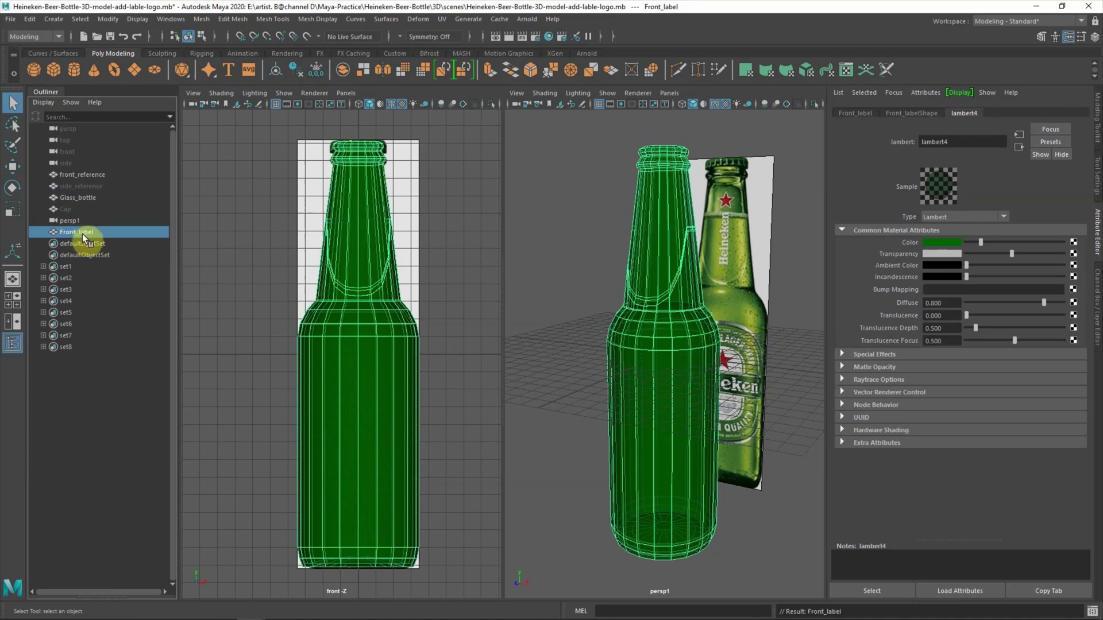
- Hide Glass_bottle and delete Front_label's neck and bottom faces, leaving an open cylinder
left_click(78, 198)
key("h")
left_click(77, 232)
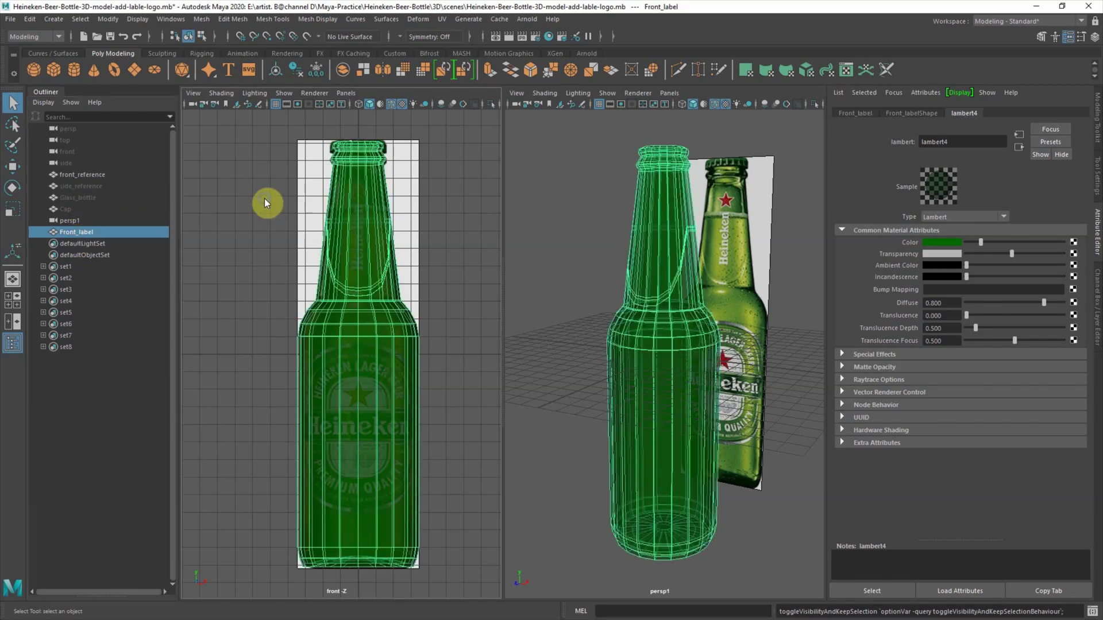
key("F11")
left_click_drag(265, 119, 427, 328)
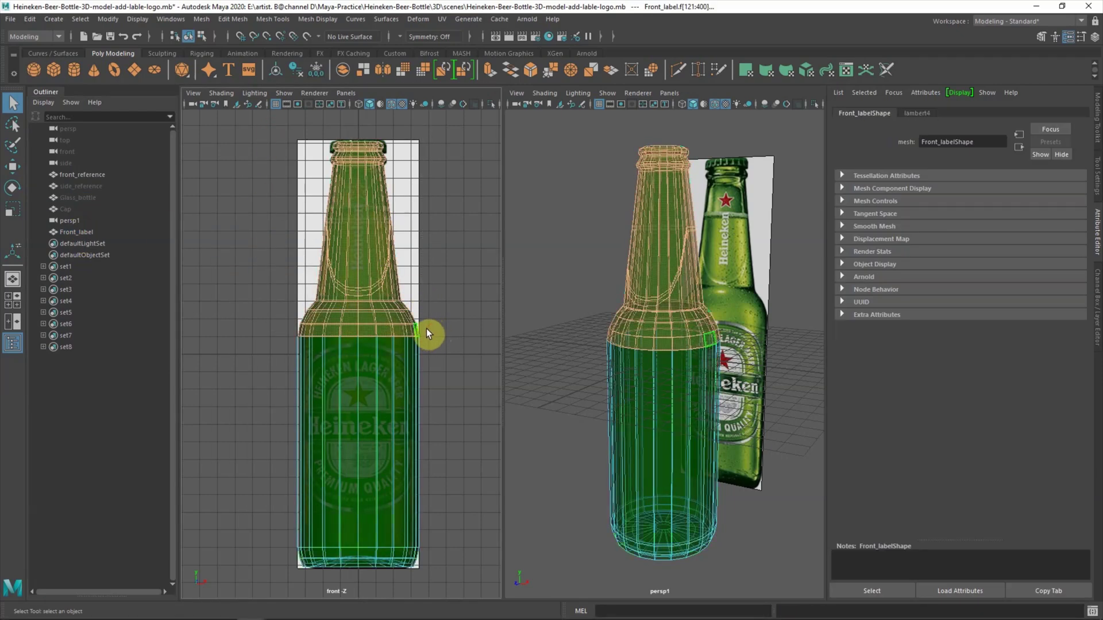
key("Delete")
left_click_drag(434, 560, 435, 559)
key("Delete")
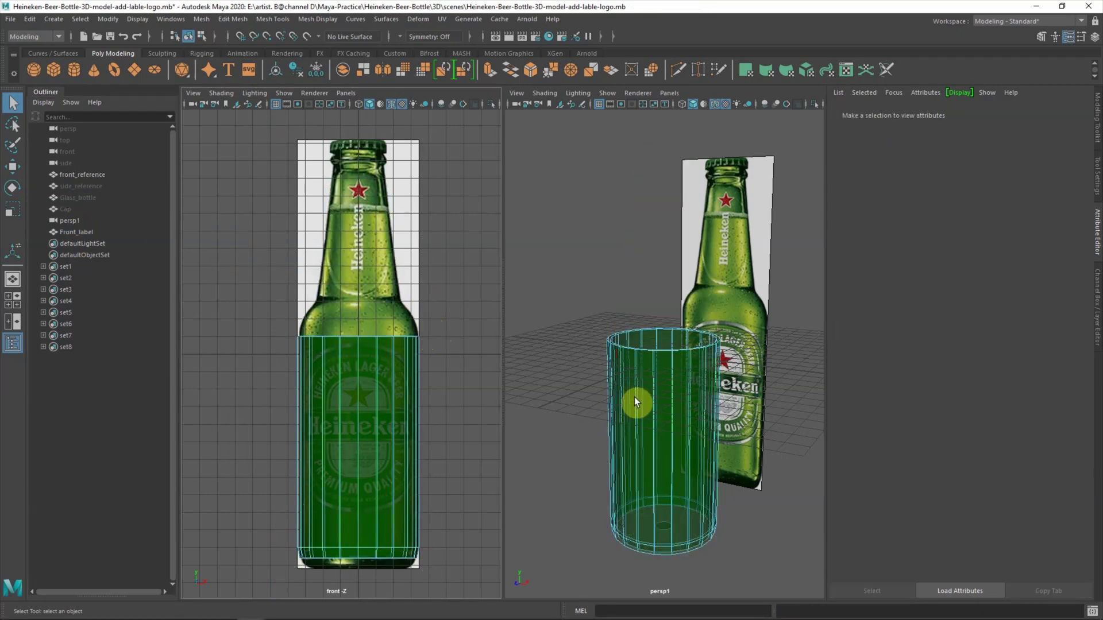
- Insert two edge loops on Front_label at the label's top and bottom edges
left_click(666, 338)
mouse_move(666, 338)
left_mouse_down("alt")
mouse_move(663, 553)
mouse_move(665, 478)
mouse_move(645, 490)
mouse_move(646, 455)
mouse_move(652, 482)
mouse_move(665, 474)
left_mouse_up("alt")
key("space")
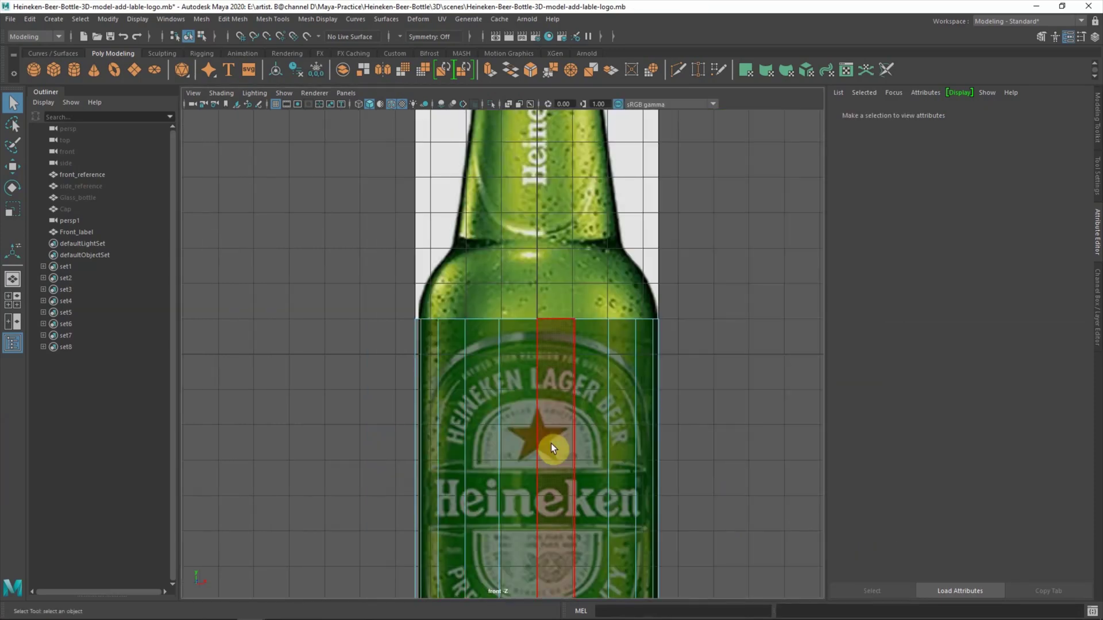
scroll(522, 428, "up", 3)
left_click(271, 19)
left_click(281, 106)
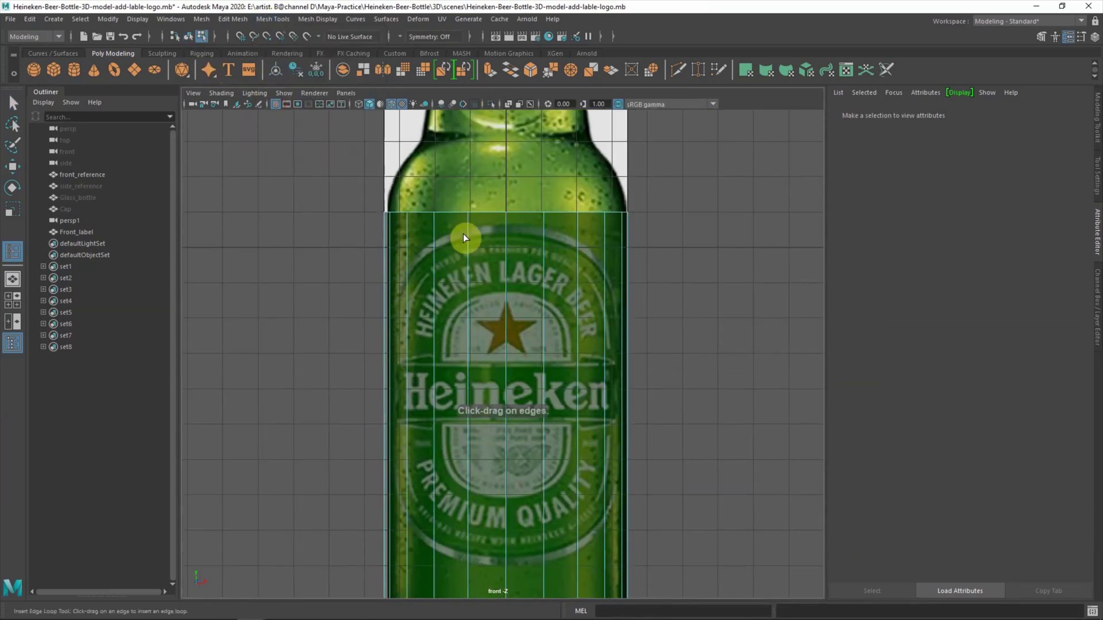
left_click(470, 226)
left_click(497, 490)
- Delete Front_label's faces above and below the label band
key("space")
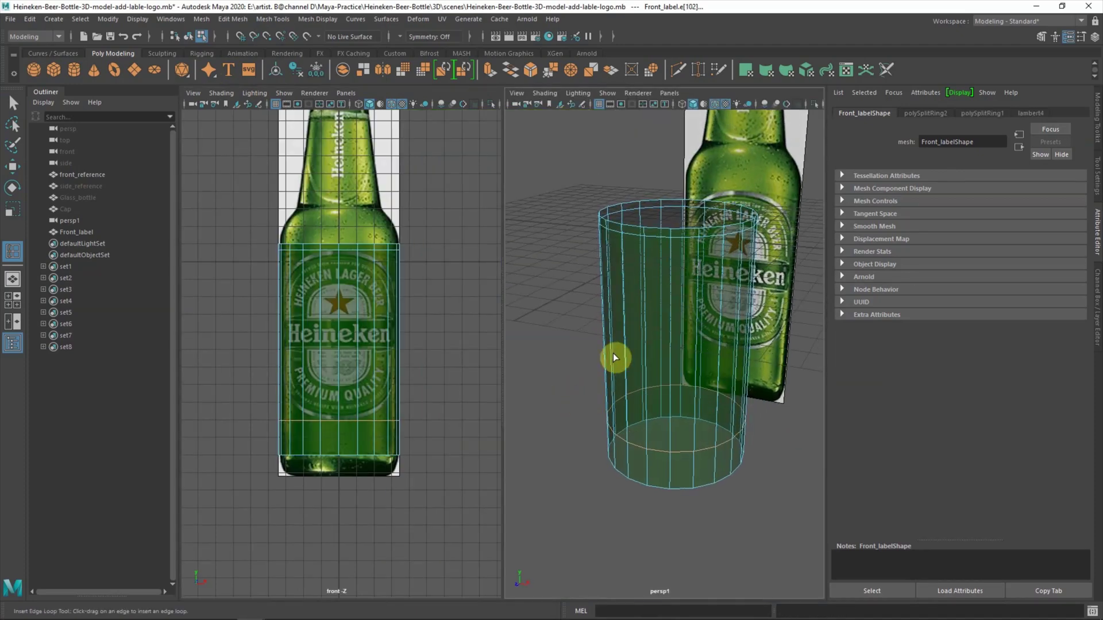
right_click_drag(600, 348, 635, 460)
key("q")
left_click(635, 469)
key("Delete")
left_click(678, 234)
key("Delete")
left_click_drag(630, 320, 608, 345, "alt")
scroll(299, 310, "up", 2)
right_click_drag(570, 271, 581, 256)
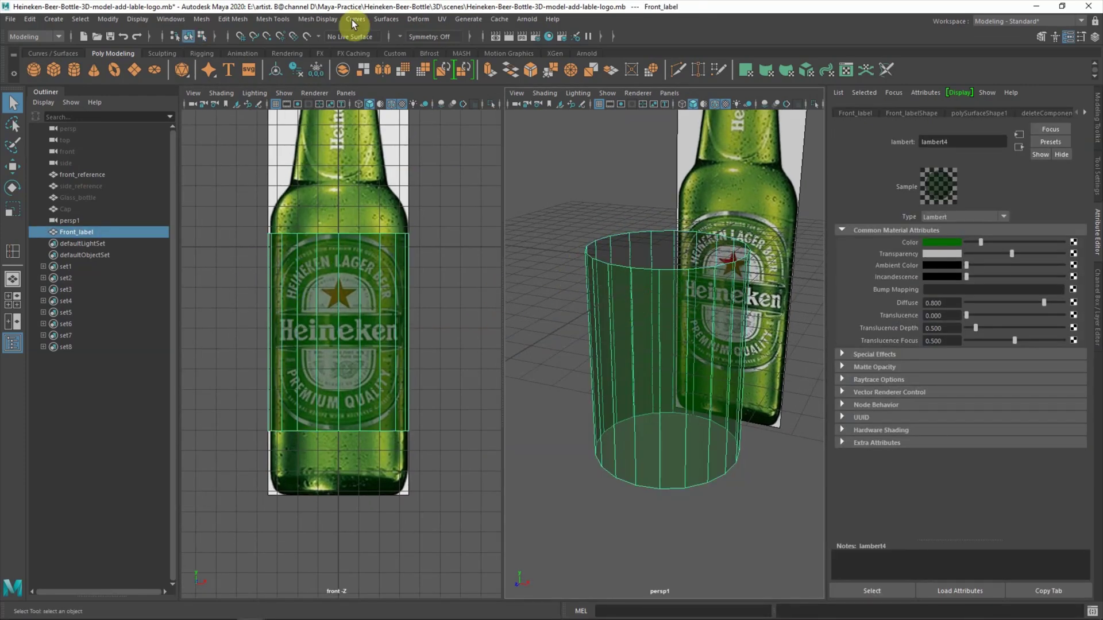
- Inspect the trimmed label's fit against the reference in the enlarged front view
key("space")
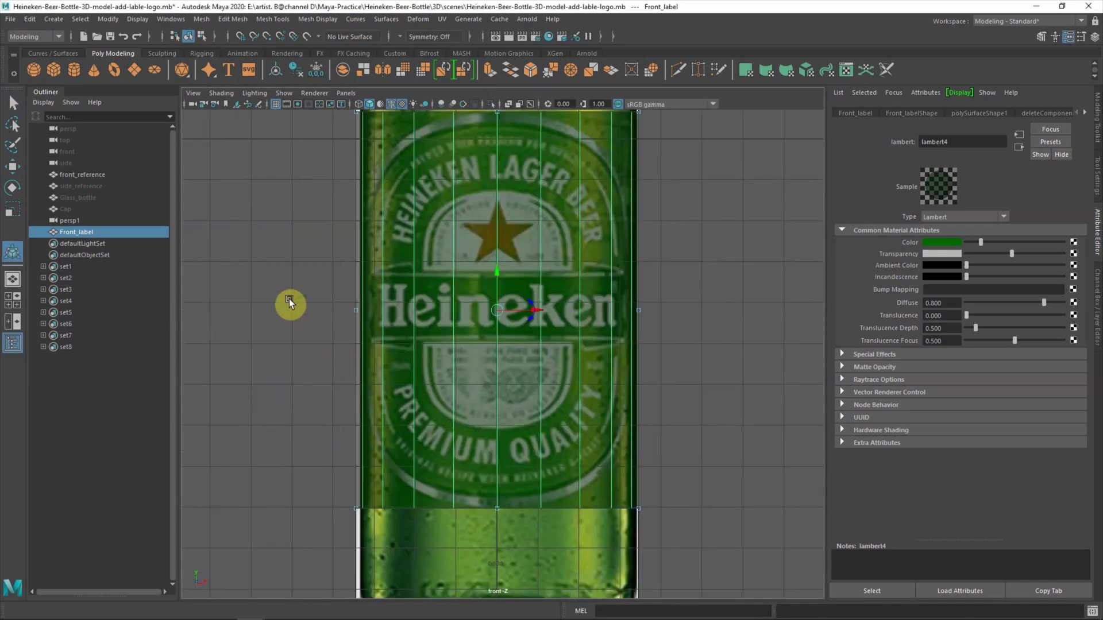
middle_click_drag(485, 449, 473, 394, "alt")
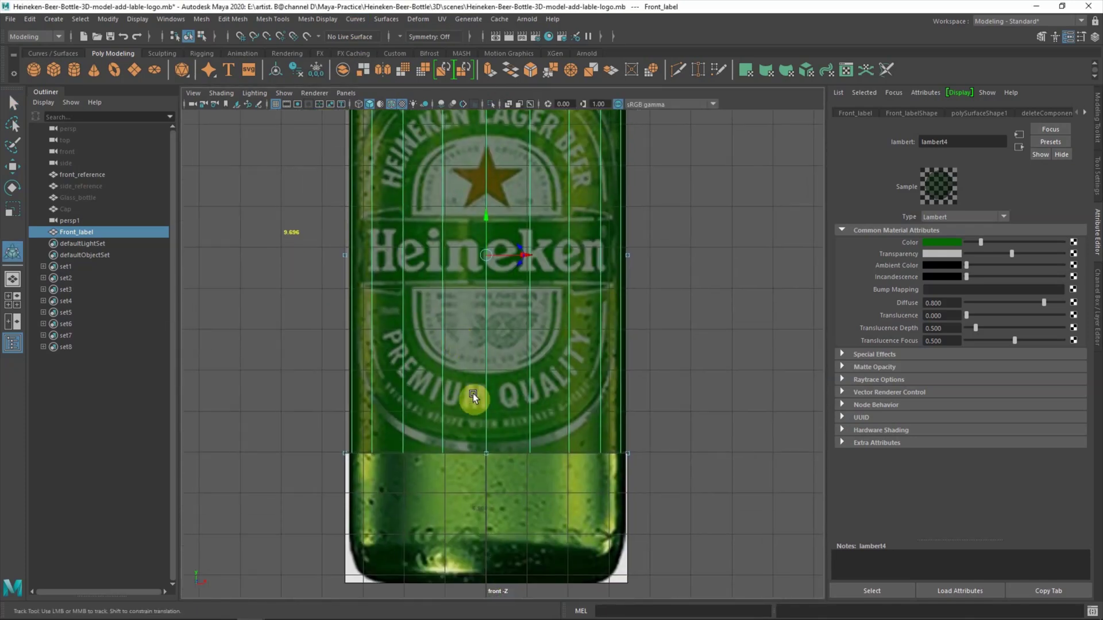
left_click(670, 443)
scroll(655, 419, "down", 3)
scroll(632, 402, "down", 2)
key("space")
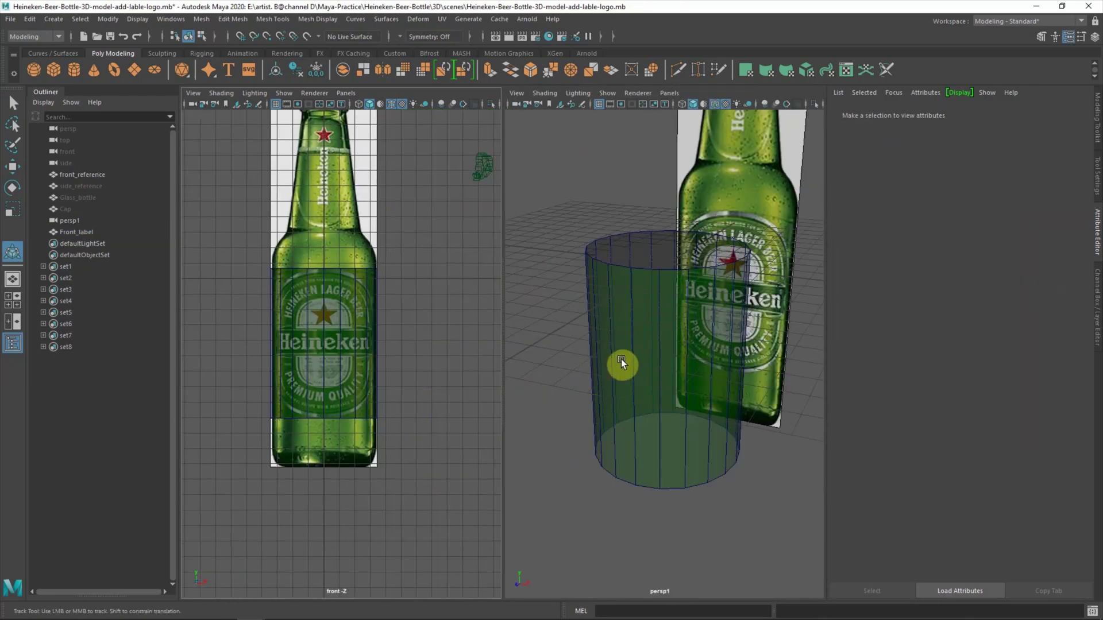
- Open heineken-front-label.png from the sourceimages folder in Photoshop
left_click(226, 609)
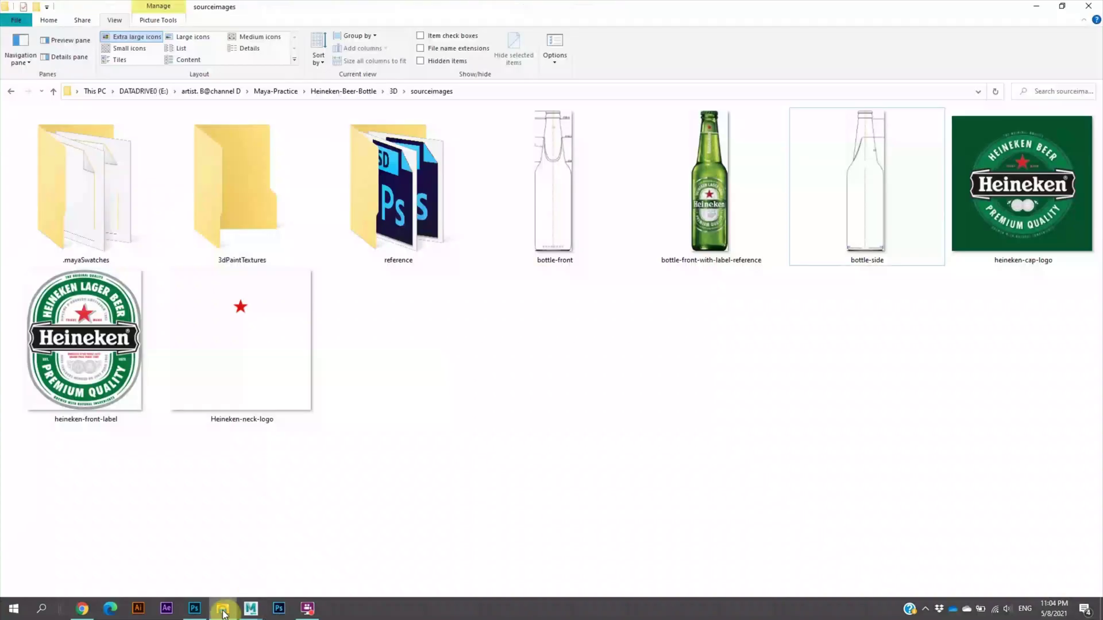
left_click(105, 337)
right_click(105, 337)
mouse_move(138, 422)
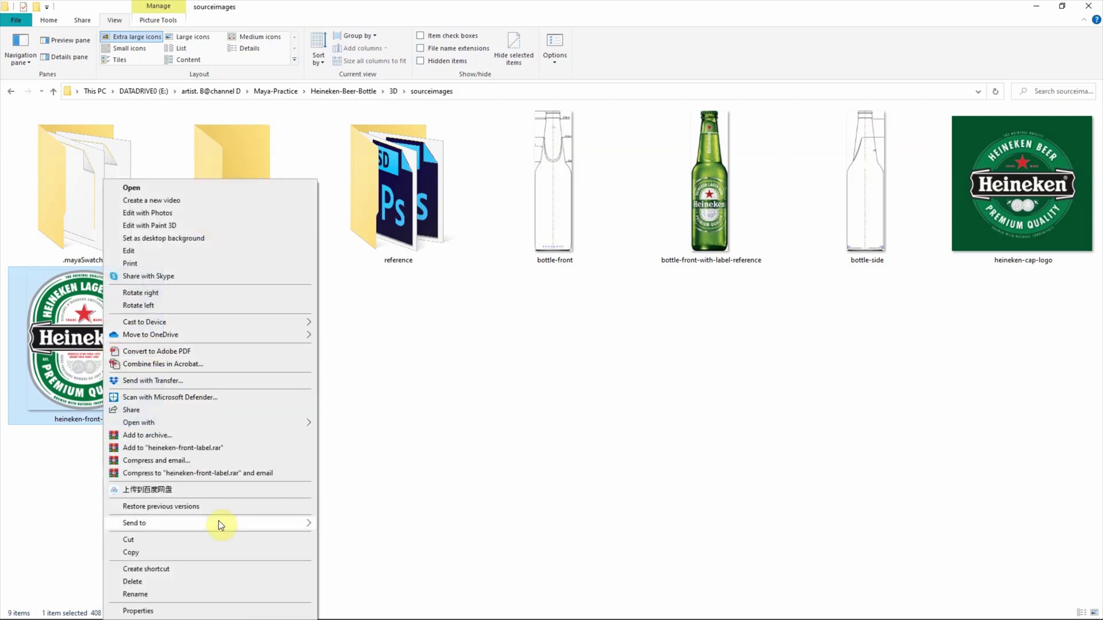
left_click(357, 449)
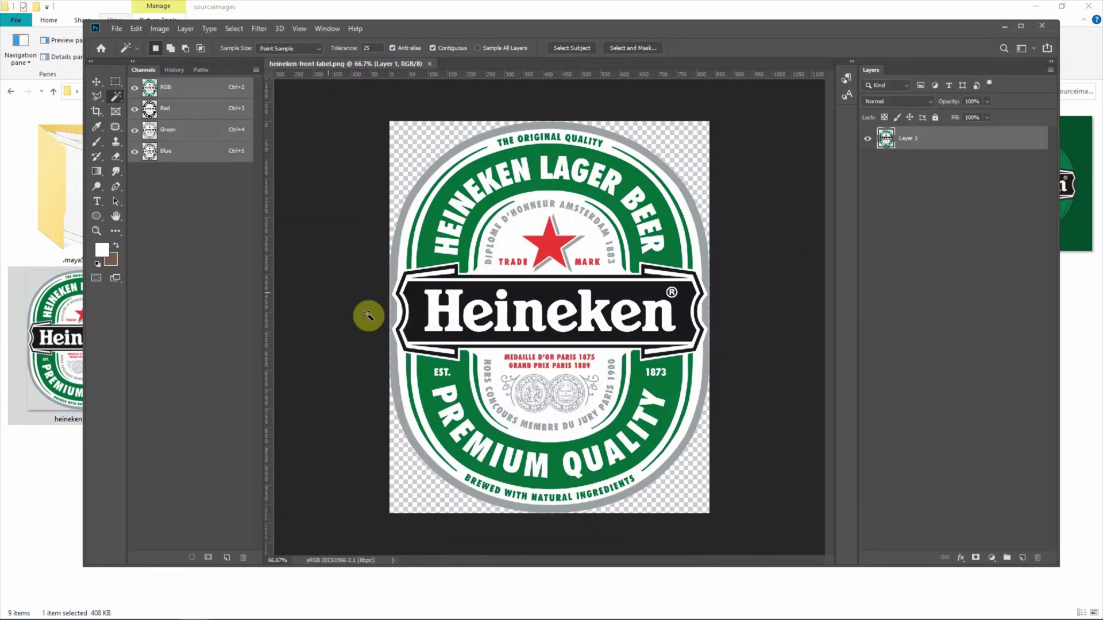
- Resize the label image to 791×970 with a height of 970
left_click(166, 28)
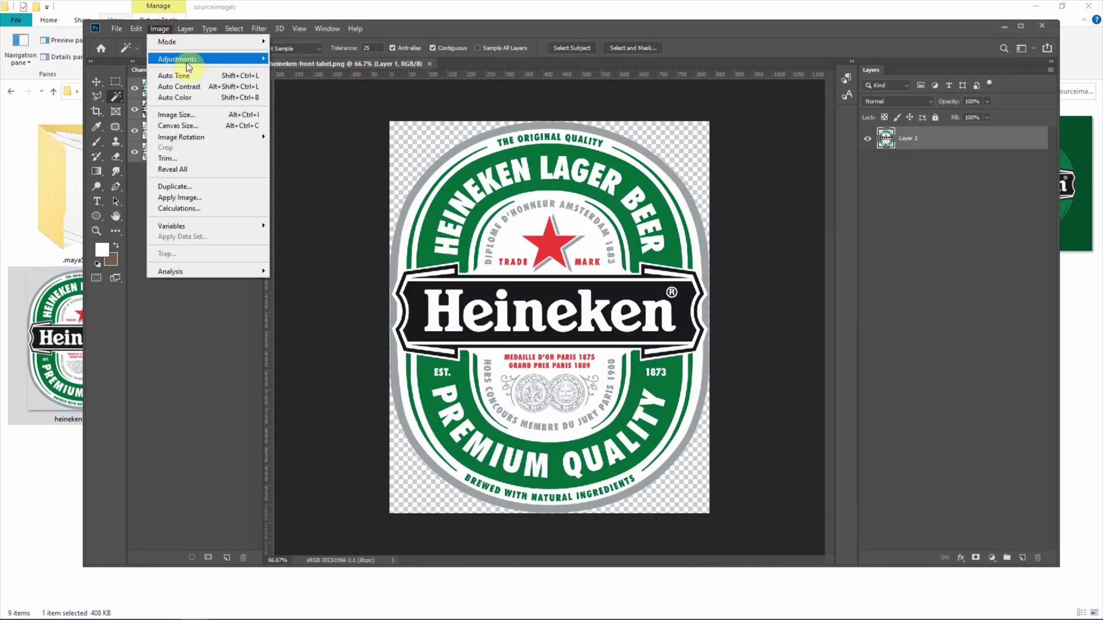
left_click(175, 114)
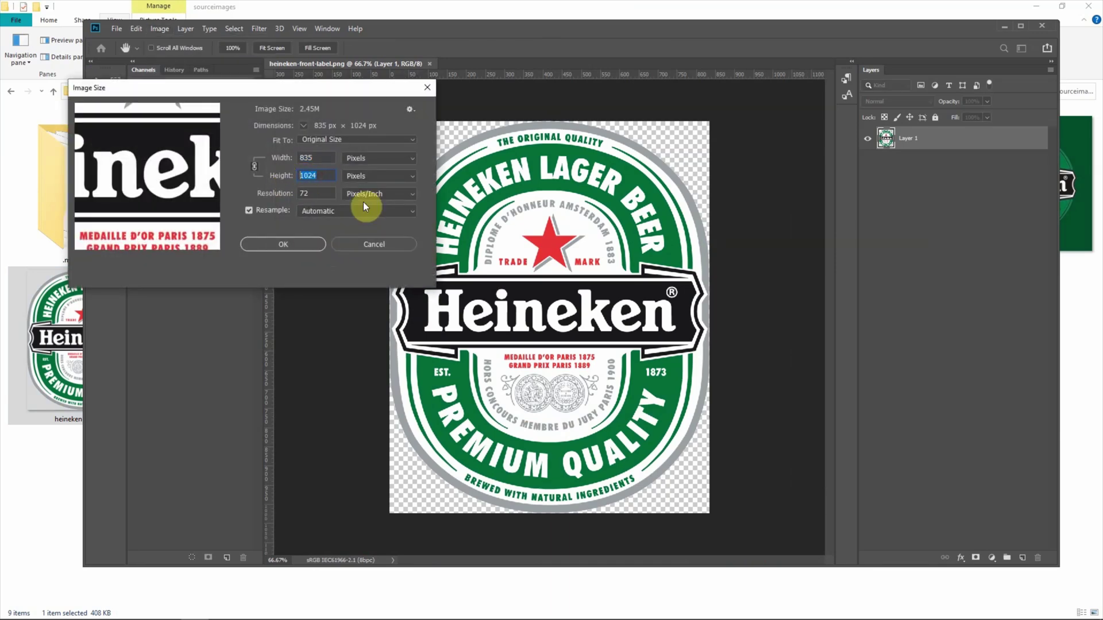
double_click(318, 174)
type("970")
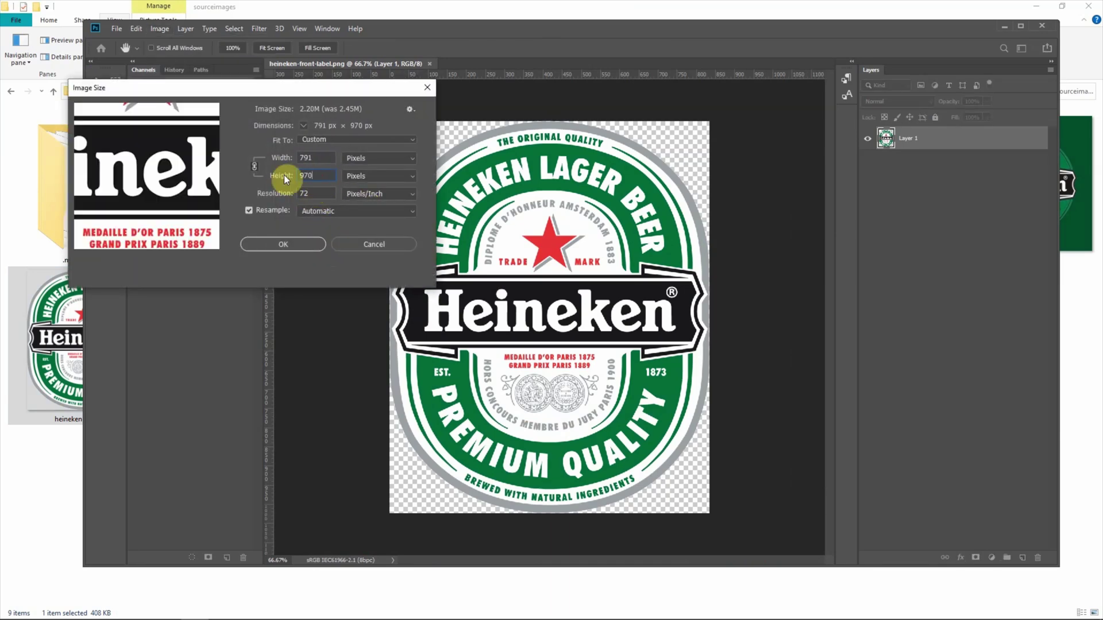
left_click(290, 247)
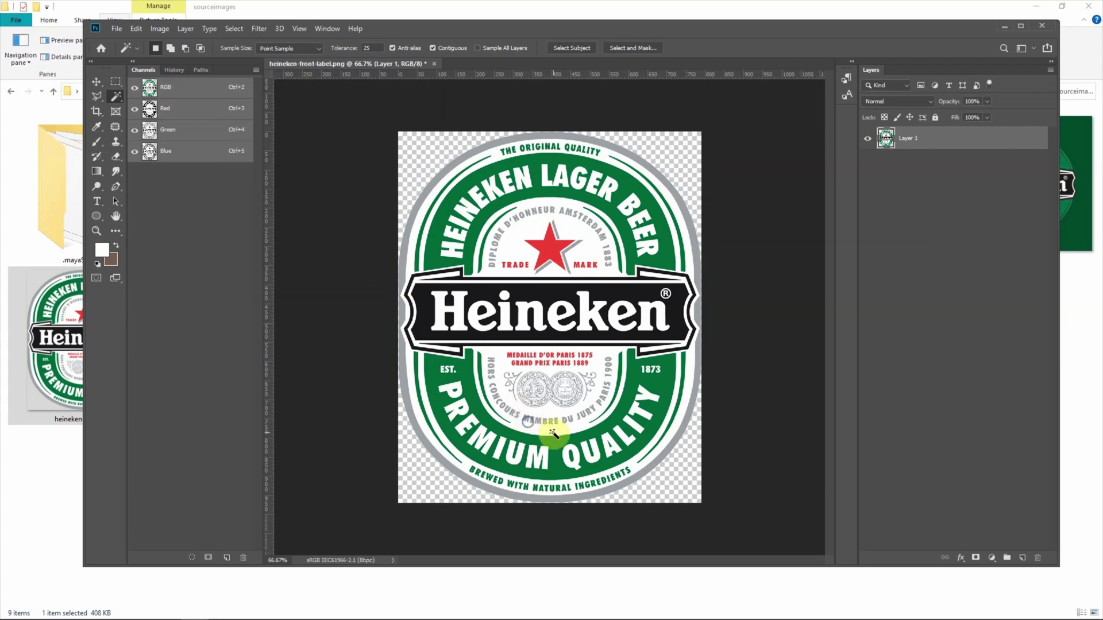
- Widen the canvas to 21 with transparent sides
left_click(160, 30)
left_click(172, 127)
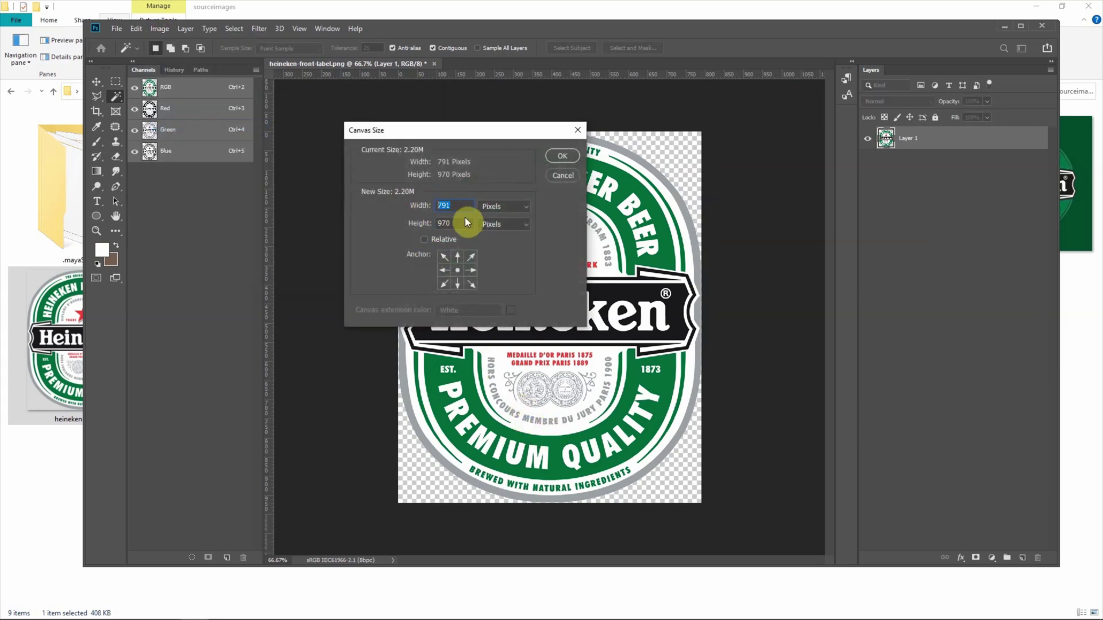
type("2166")
key("Return")
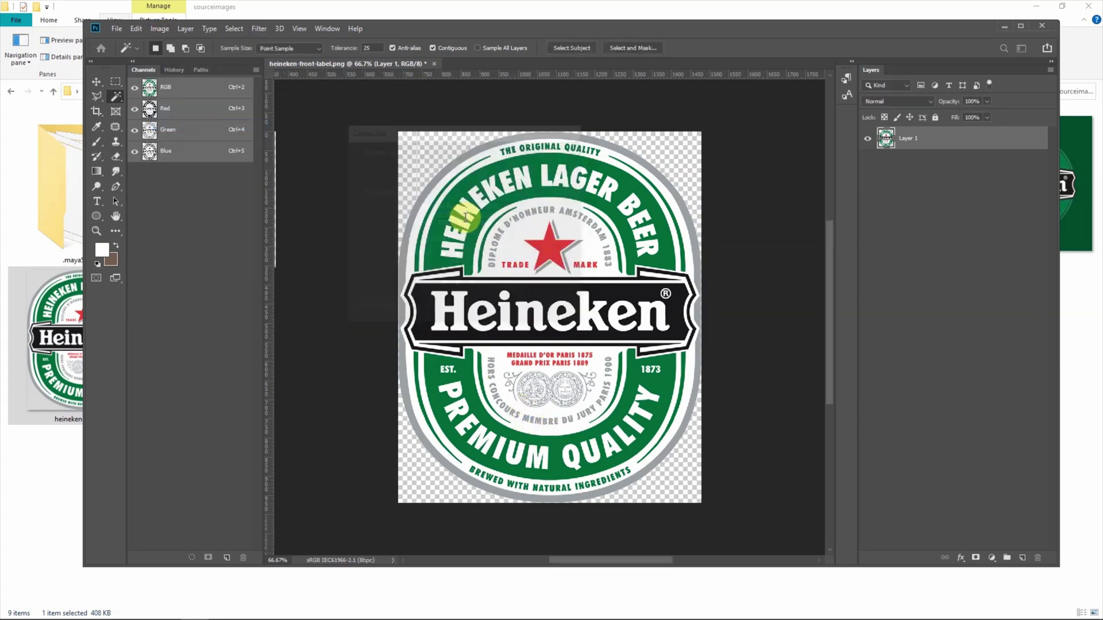
key("ctrl+minus")
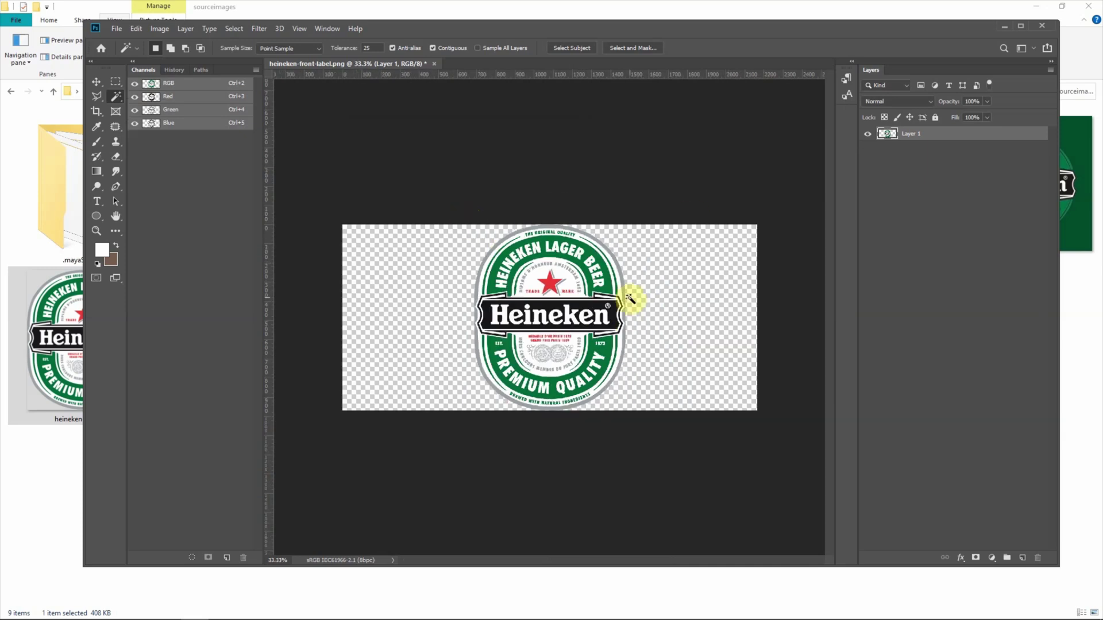
- Save the widened label as PNG named heineken-front-label-new-size
left_click(117, 29)
left_click(160, 153)
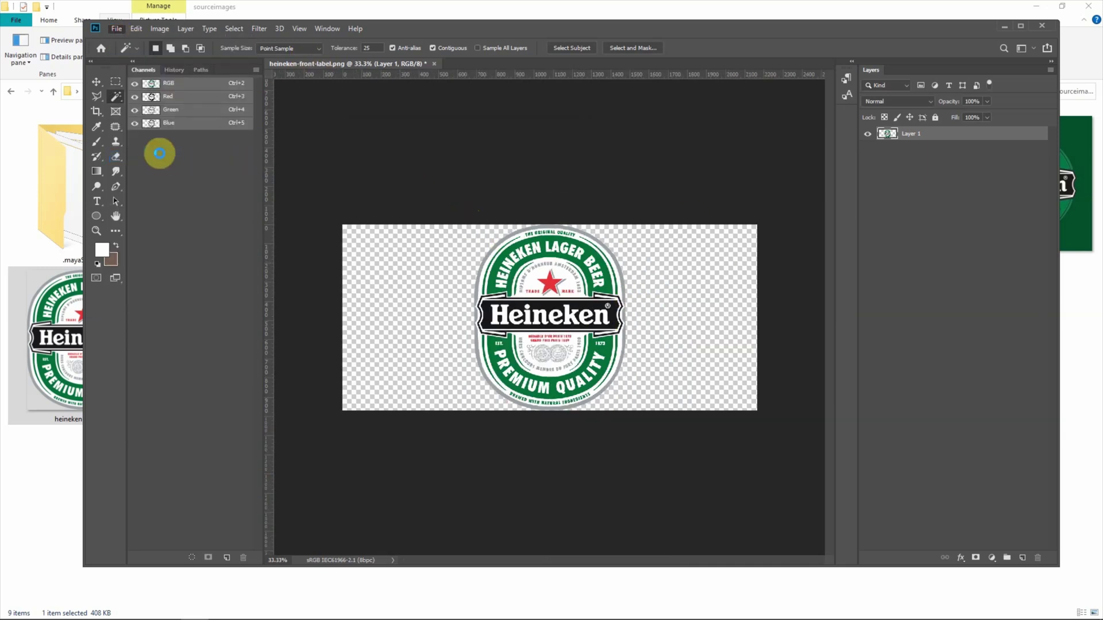
left_click(252, 444)
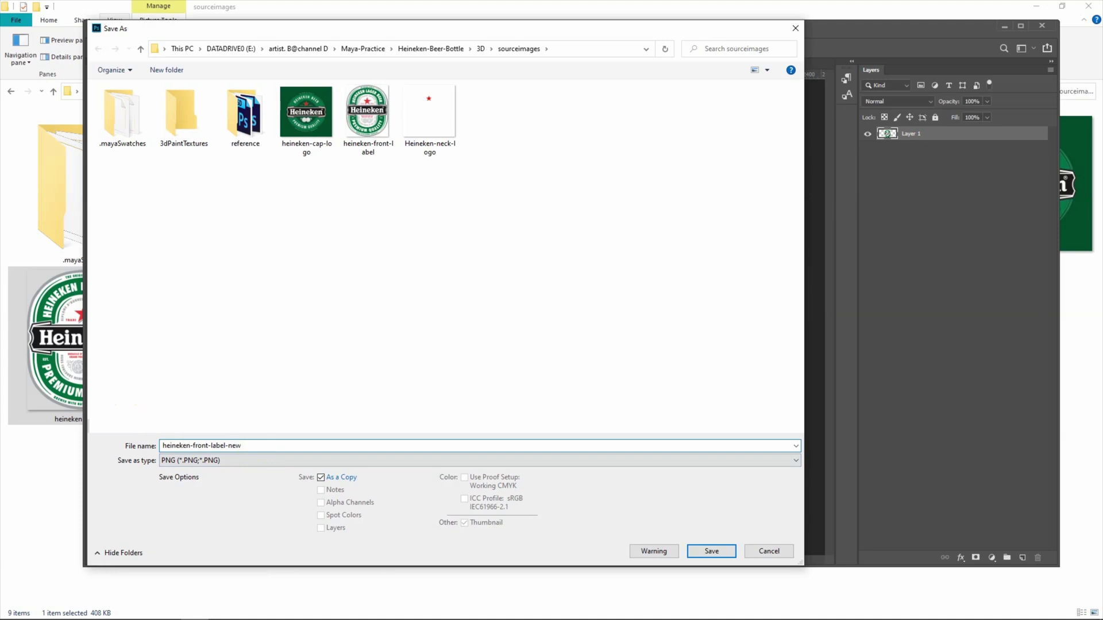
key("Return")
key("Return")
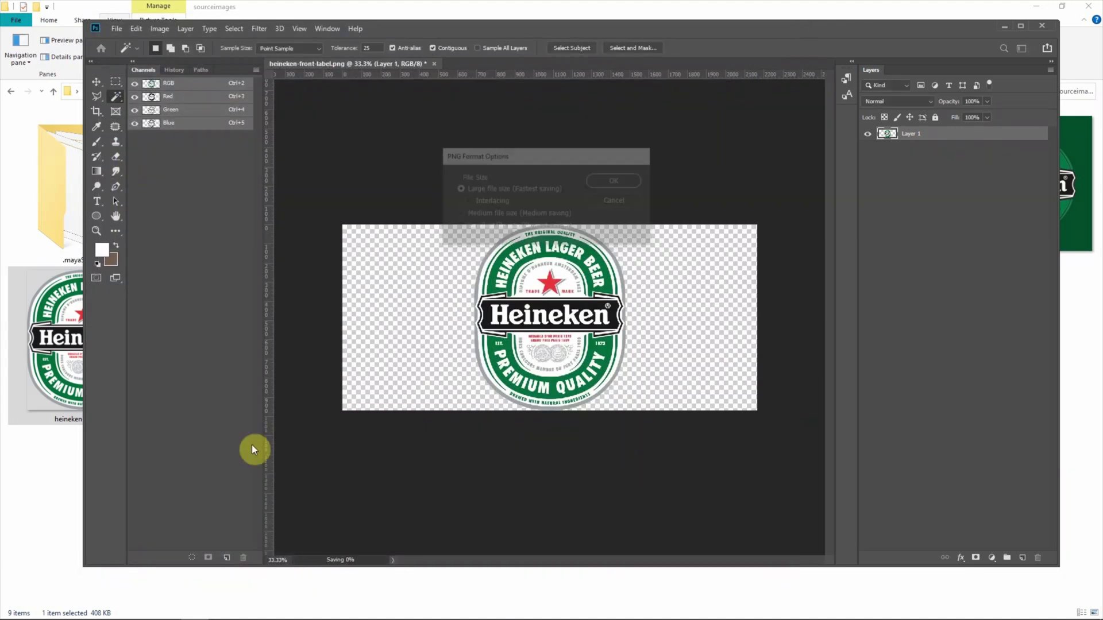
key("ctrl+w")
- Close the label document without saving and return to Maya
left_click(495, 230)
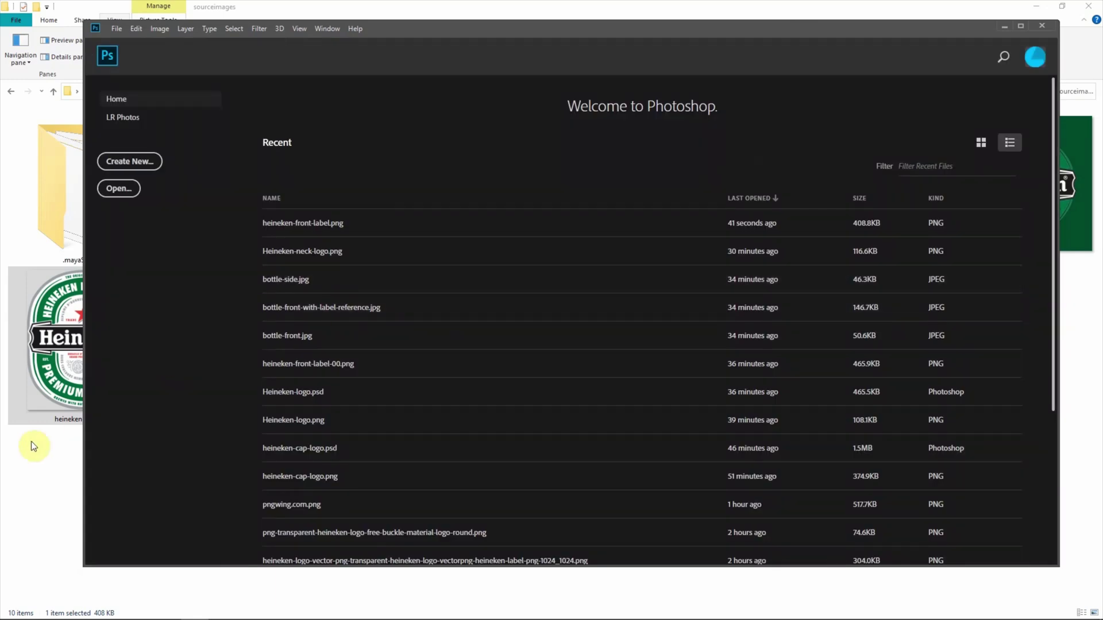
left_click(31, 442)
left_click(254, 409)
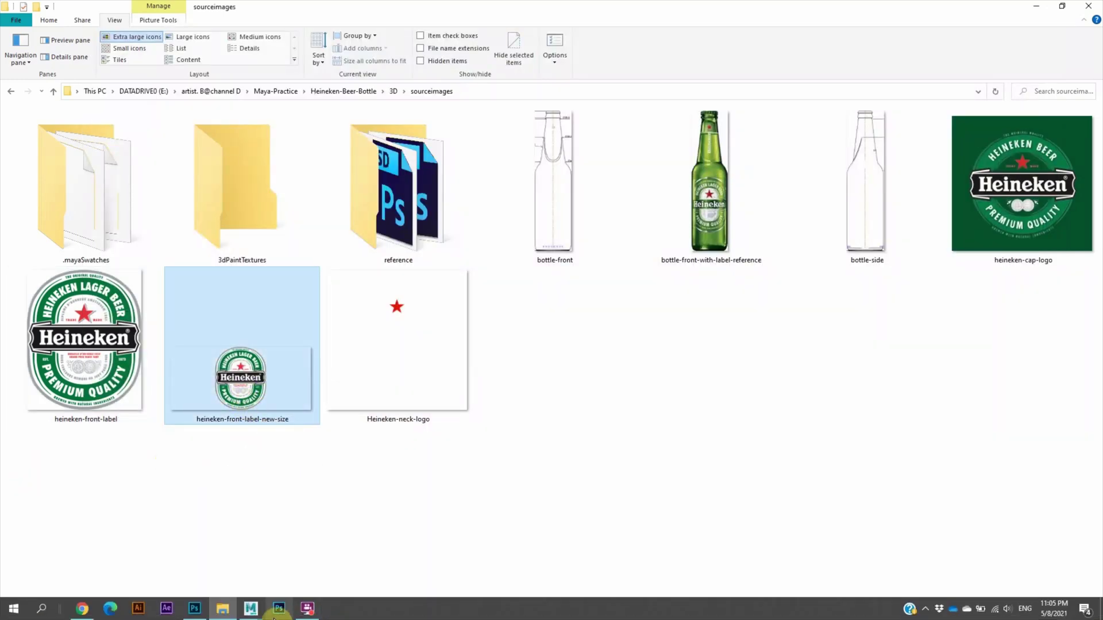
left_click(271, 577)
- Apply a camera-based UV projection to the Front_label cylinder
right_click(561, 224)
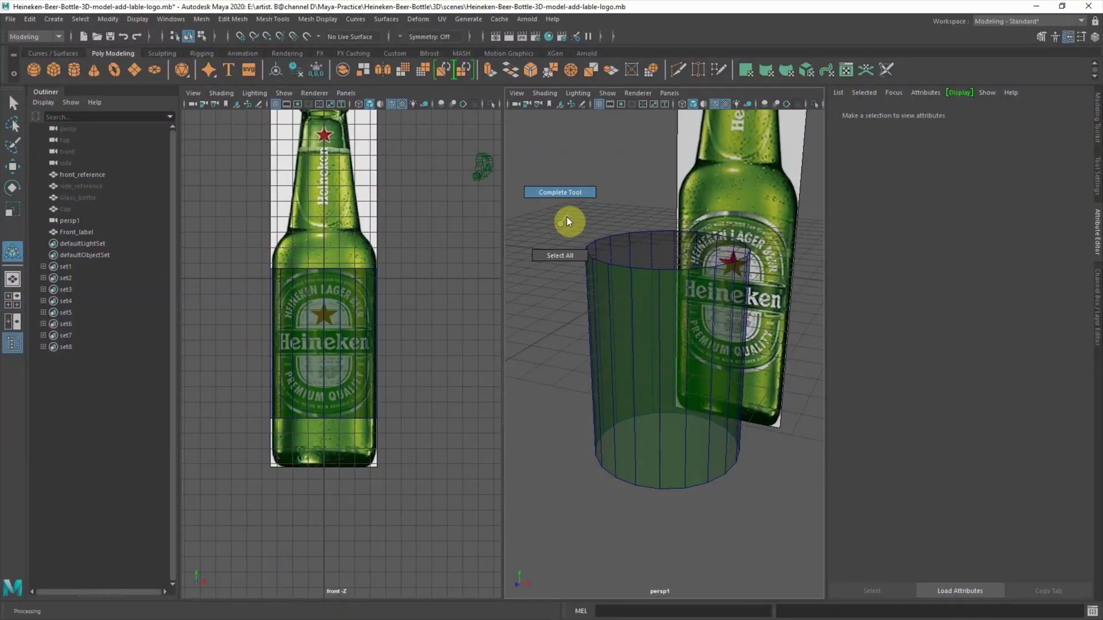
left_click(585, 292)
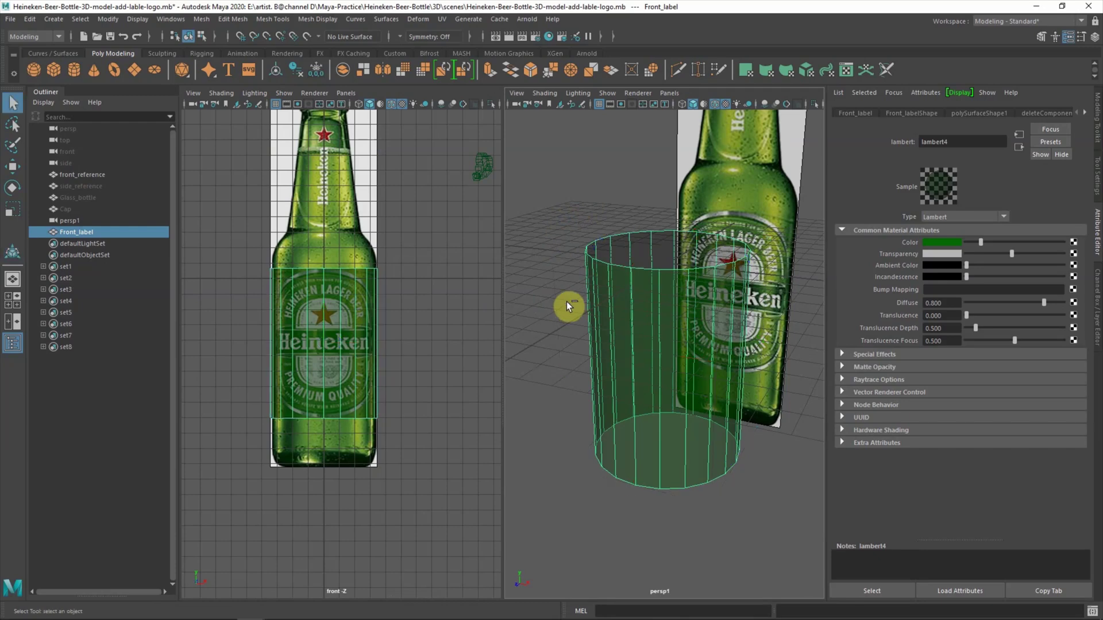
key("space")
mouse_move(526, 359)
left_mouse_down("alt")
mouse_move(488, 343)
mouse_move(492, 369)
mouse_move(508, 368)
left_mouse_up("alt")
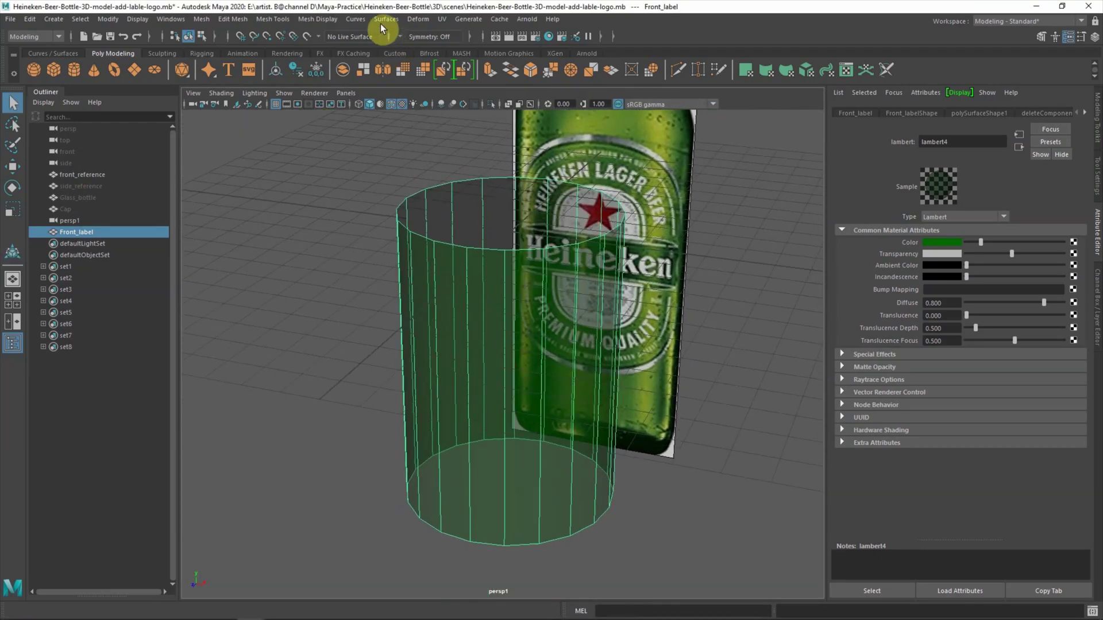
left_click(441, 19)
left_click(493, 111)
- Assign Front_label a new Lambert material named front_label
mouse_move(441, 287)
left_mouse_down("alt")
mouse_move(478, 336)
mouse_move(474, 292)
left_mouse_up("alt")
right_click_drag(474, 292, 471, 573)
left_click(460, 309)
key("BackSpace")
key("BackSpace")
key("BackSpace")
key("BackSpace")
type("front-label")
key("Return")
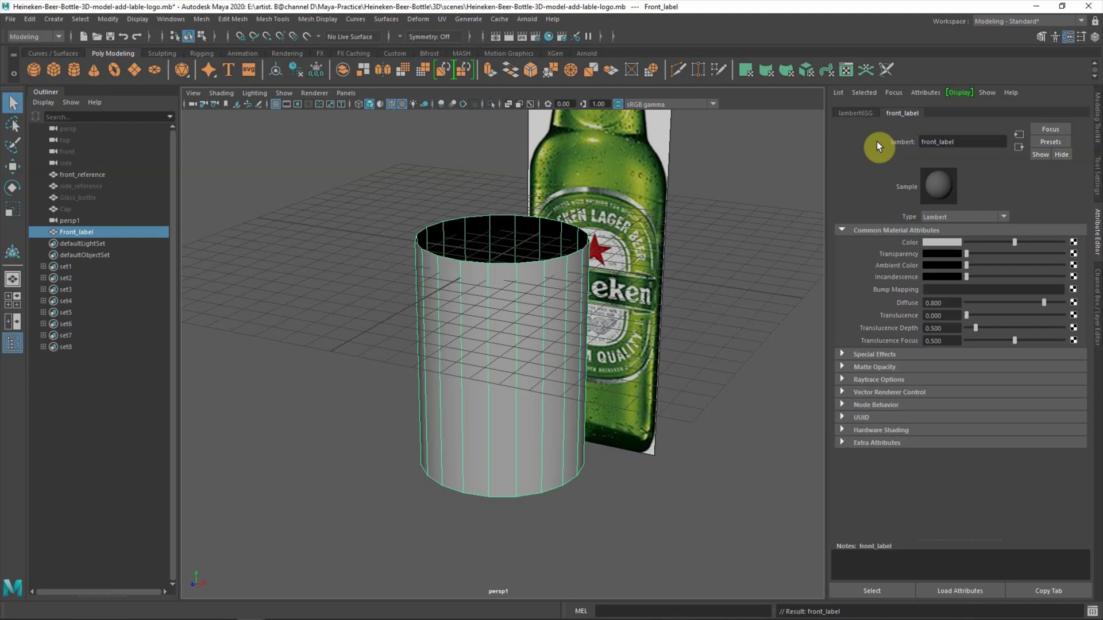
- Map heineken-front-label-new-size.png as a file texture on front_label's Color
left_click(1073, 242)
left_click(495, 230)
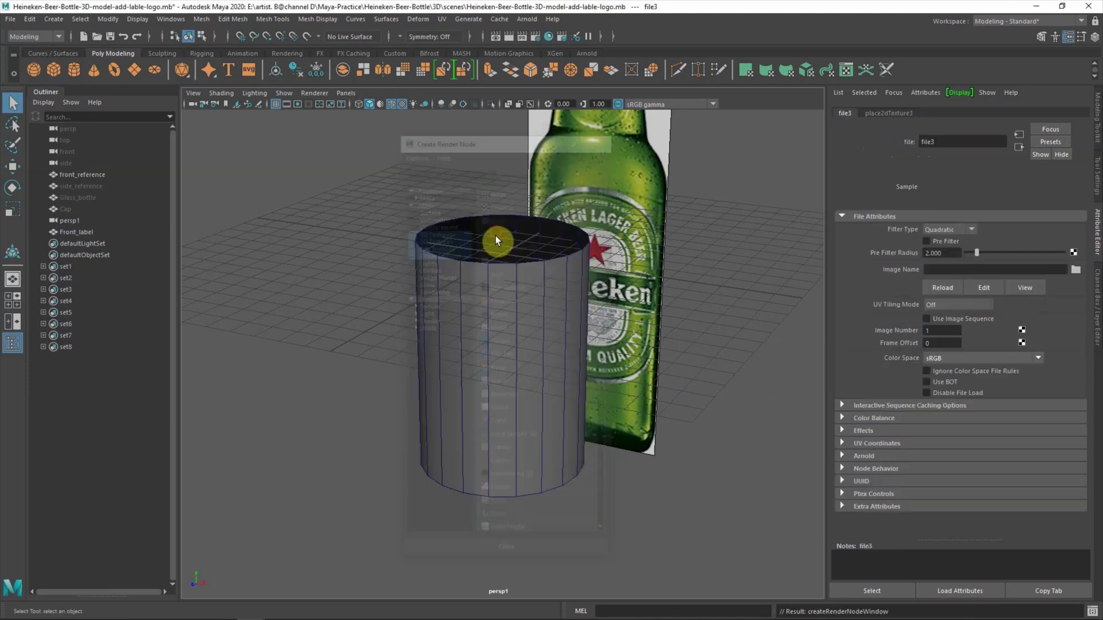
left_click(1076, 269)
left_click(325, 190)
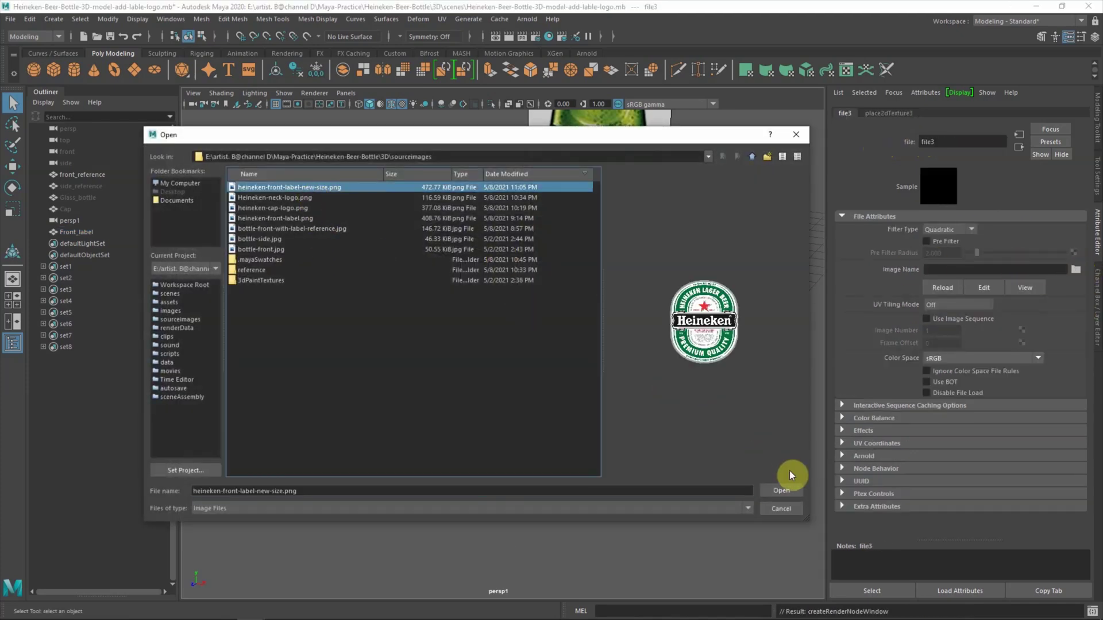
left_click(781, 491)
mouse_move(517, 344)
left_mouse_down("alt")
mouse_move(463, 373)
mouse_move(412, 208)
left_mouse_up("alt")
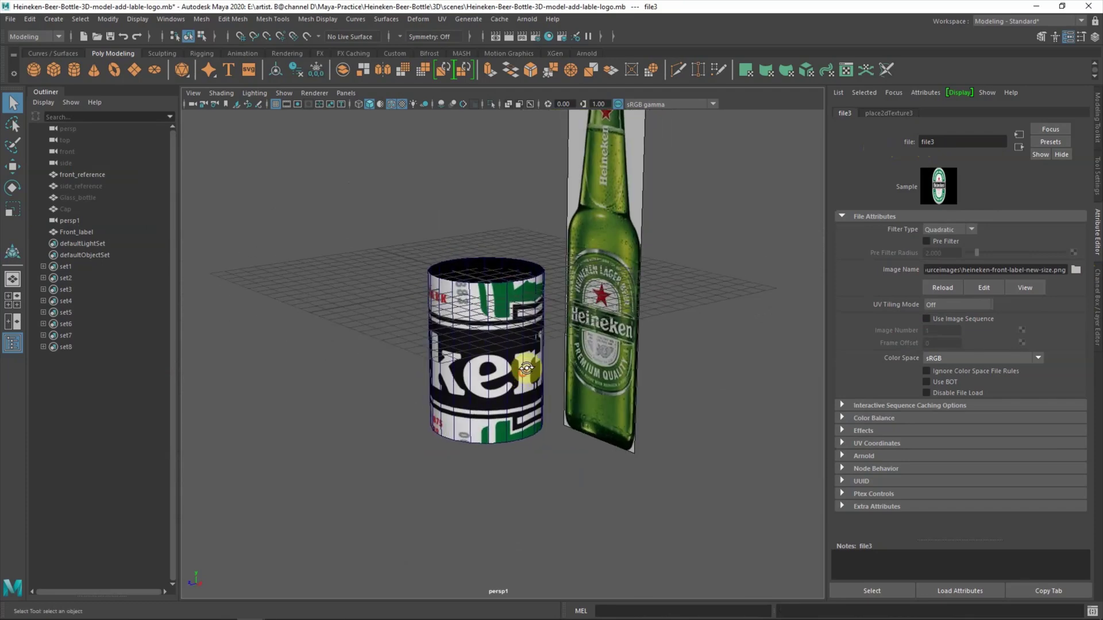
left_click(381, 179)
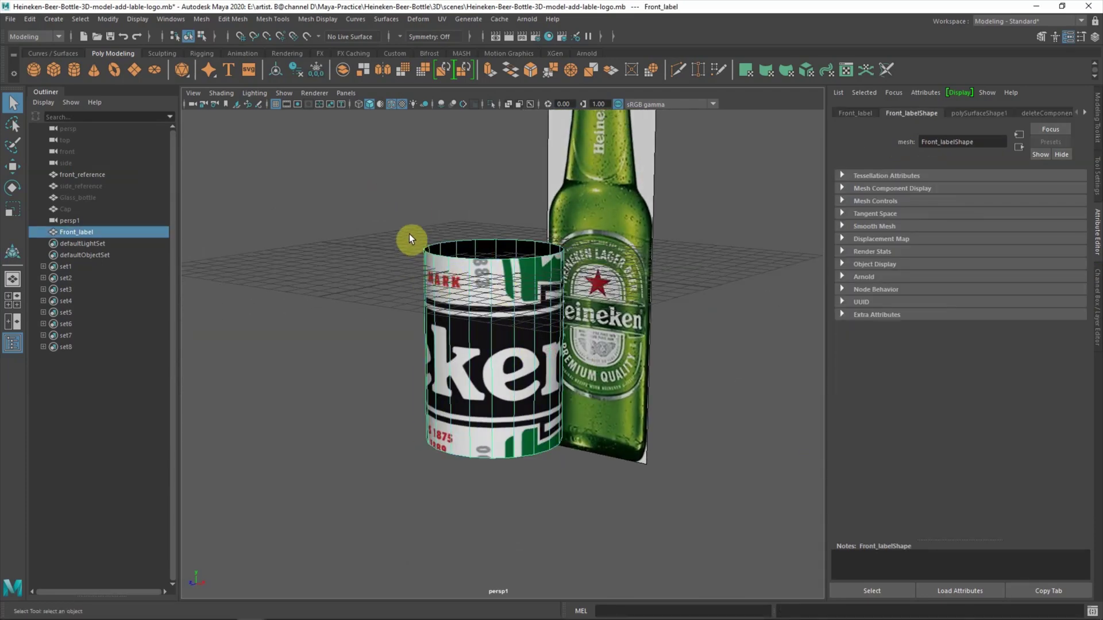
left_click(442, 19)
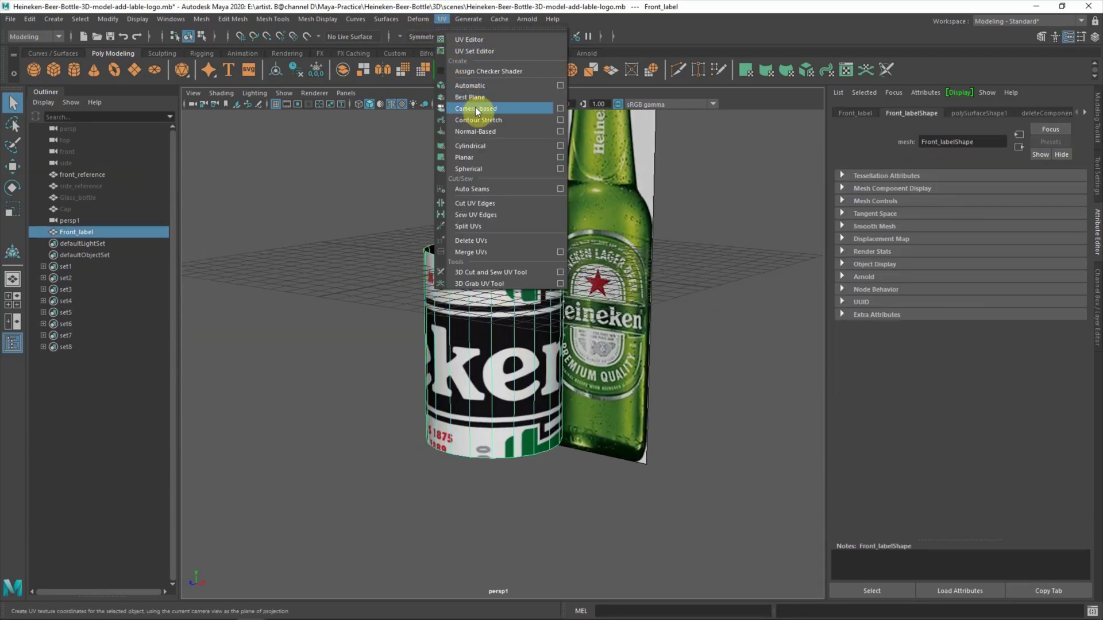
- Give Front_label a cylindrical UV projection with horizontal sweep raised from 180 to 360
left_click(503, 147)
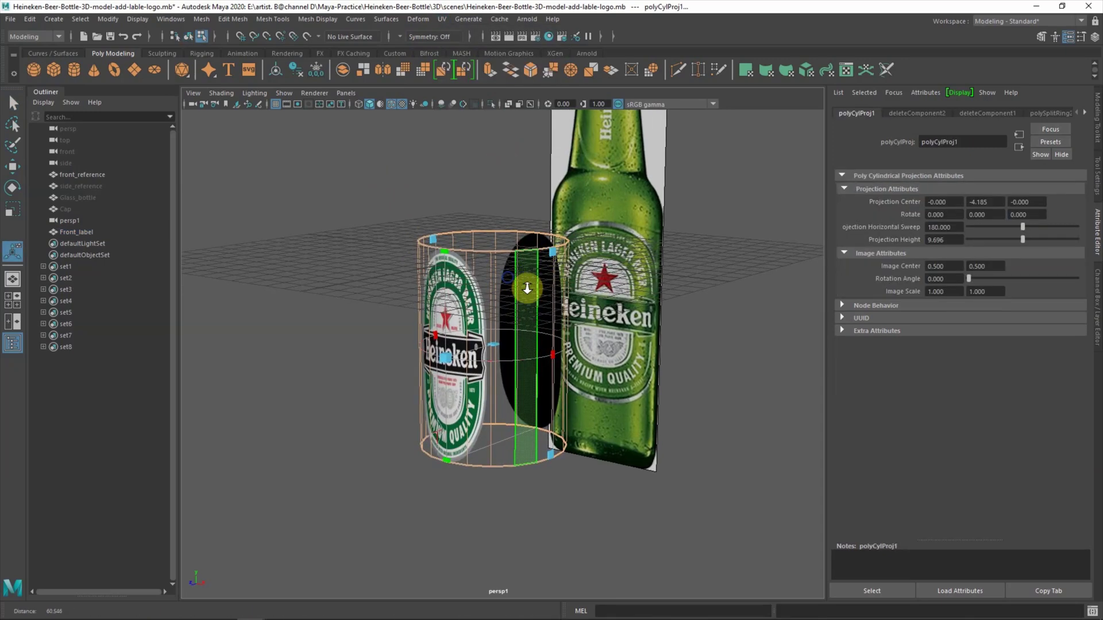
left_click(954, 229)
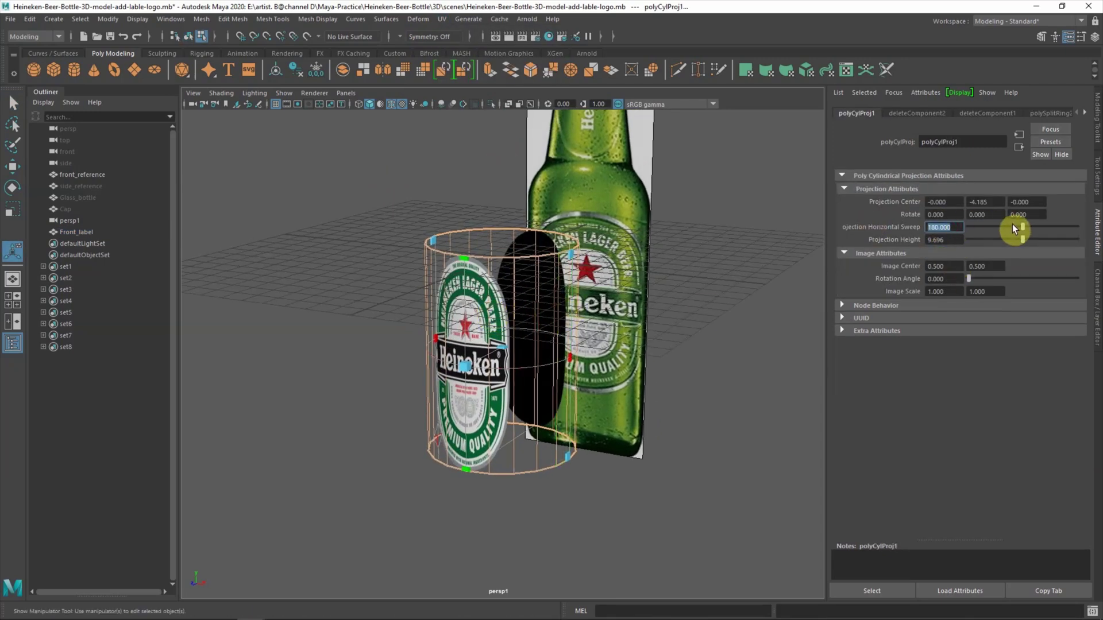
left_click_drag(1014, 229, 1079, 228)
left_click_drag(517, 330, 577, 327, "alt")
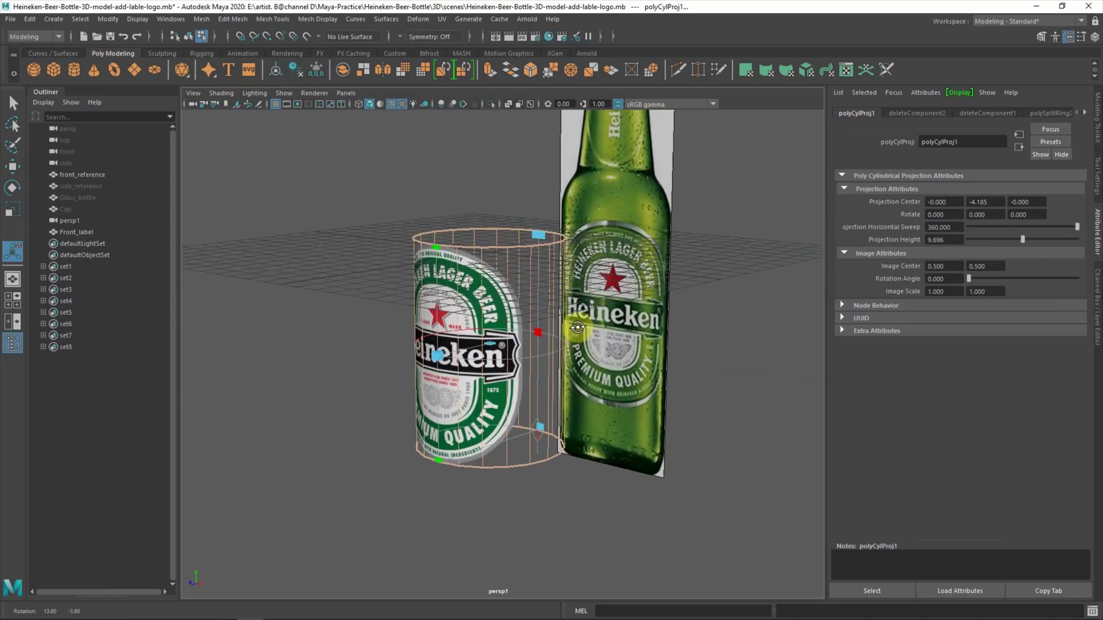
left_click(337, 283)
key("space")
mouse_move(419, 310)
middle_mouse_down("alt")
mouse_move(433, 317)
mouse_move(446, 372)
middle_mouse_up("alt")
- Unhide Glass_bottle, move Front_label between Glass_bottle and Cap in the Outliner, and hide it
right_click_drag(615, 347, 714, 419, "alt")
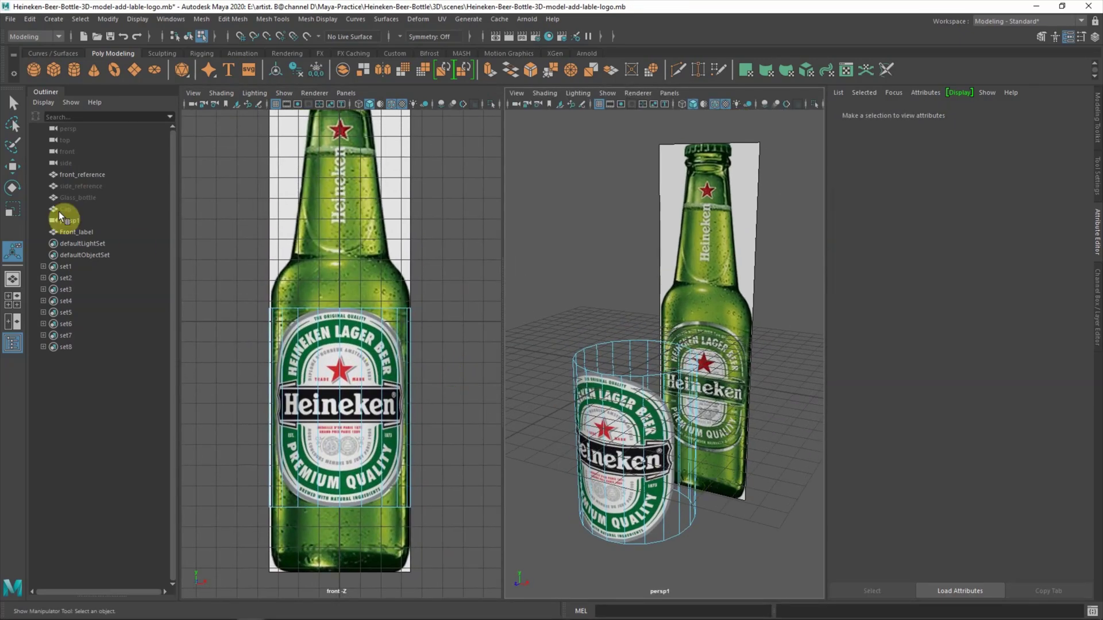
left_click(78, 197)
key("ctrl+h")
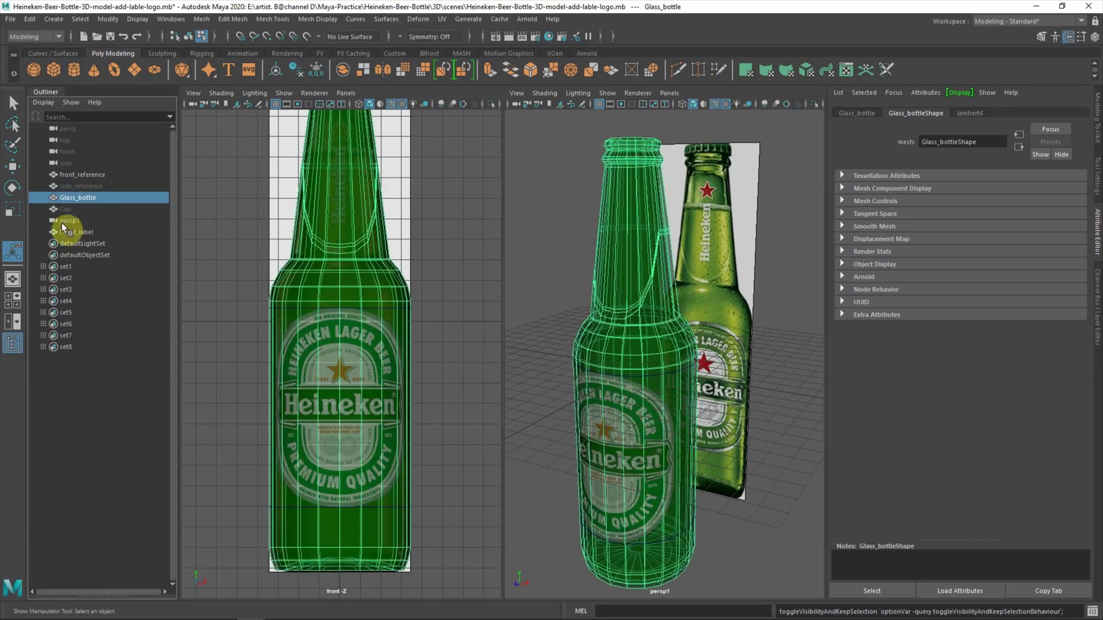
left_click(69, 232)
mouse_move(551, 321)
left_mouse_down("alt")
mouse_move(591, 295)
mouse_move(649, 368)
mouse_move(546, 364)
mouse_move(571, 307)
left_mouse_up("alt")
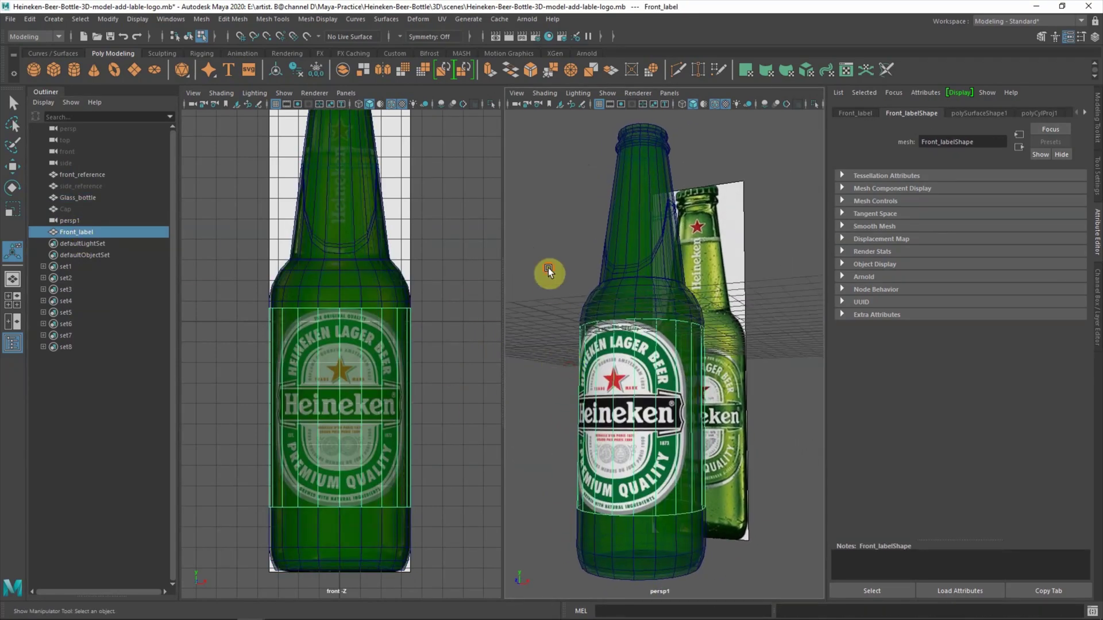
left_click(549, 271)
left_click(69, 231)
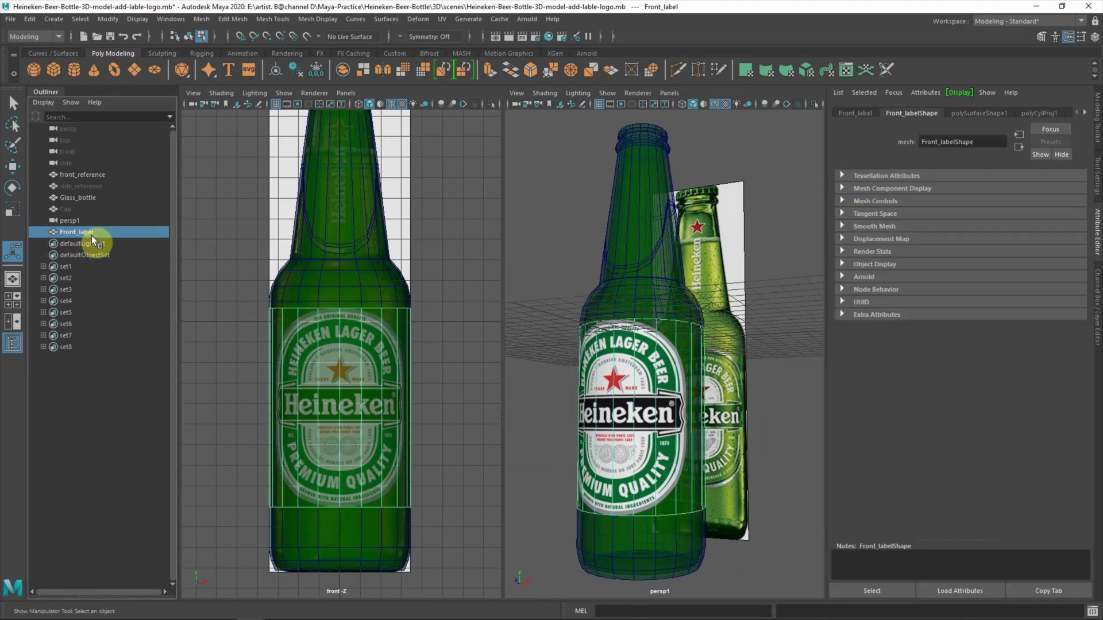
left_click_drag(91, 235, 87, 208)
key("ctrl+h")
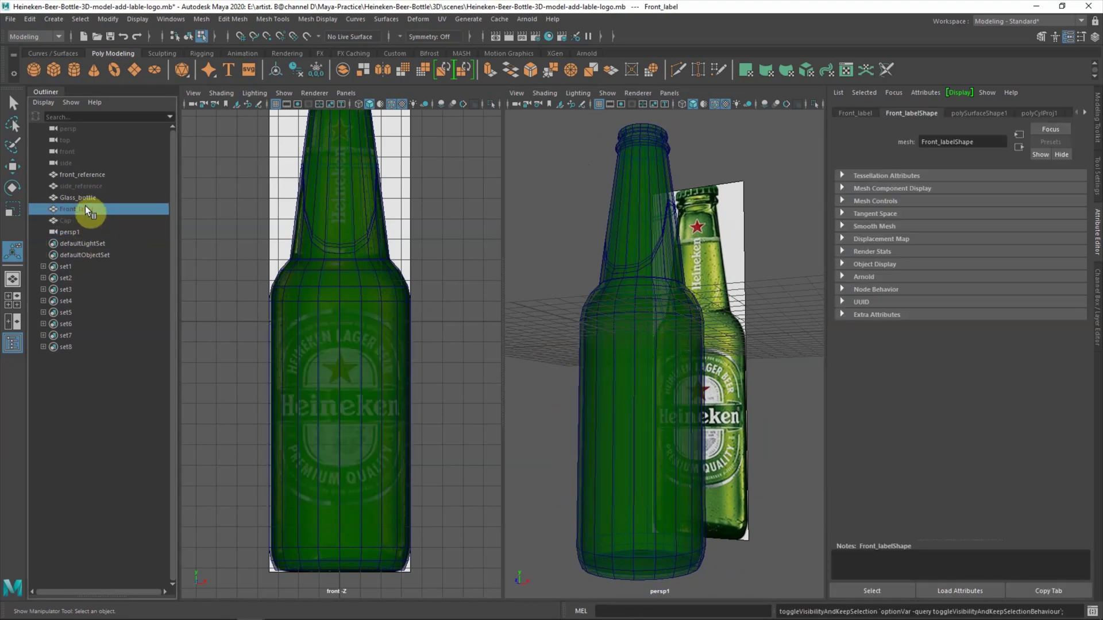
- Duplicate Glass_bottle as Neck_logo and hide the original bottle
left_click(79, 197)
key("ctrl+d")
double_click(81, 245)
type("Neck_logo")
key("Return")
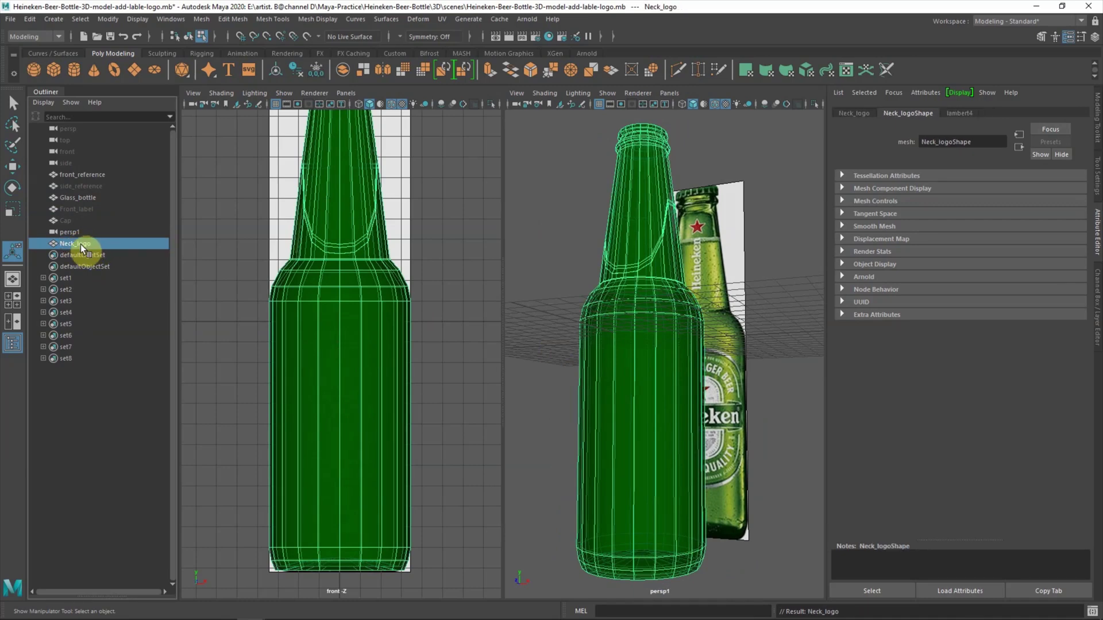
left_click(80, 198)
key("ctrl+h")
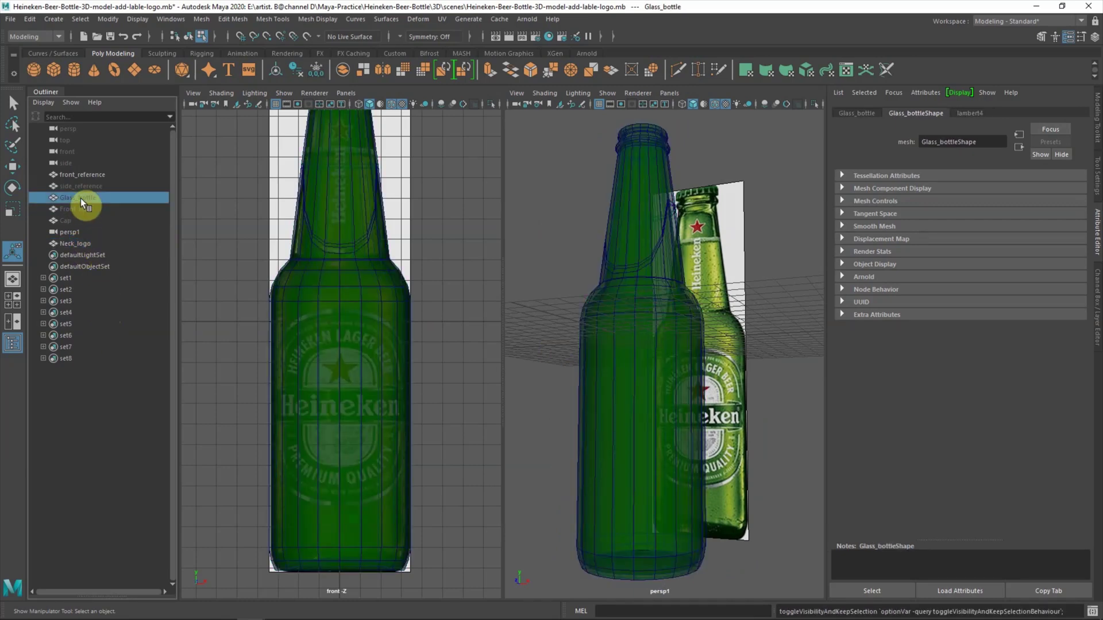
left_click(76, 243)
- Delete Neck_logo's lower bottle-body faces, keeping only the neck portion
right_click_drag(377, 301, 378, 437, "alt")
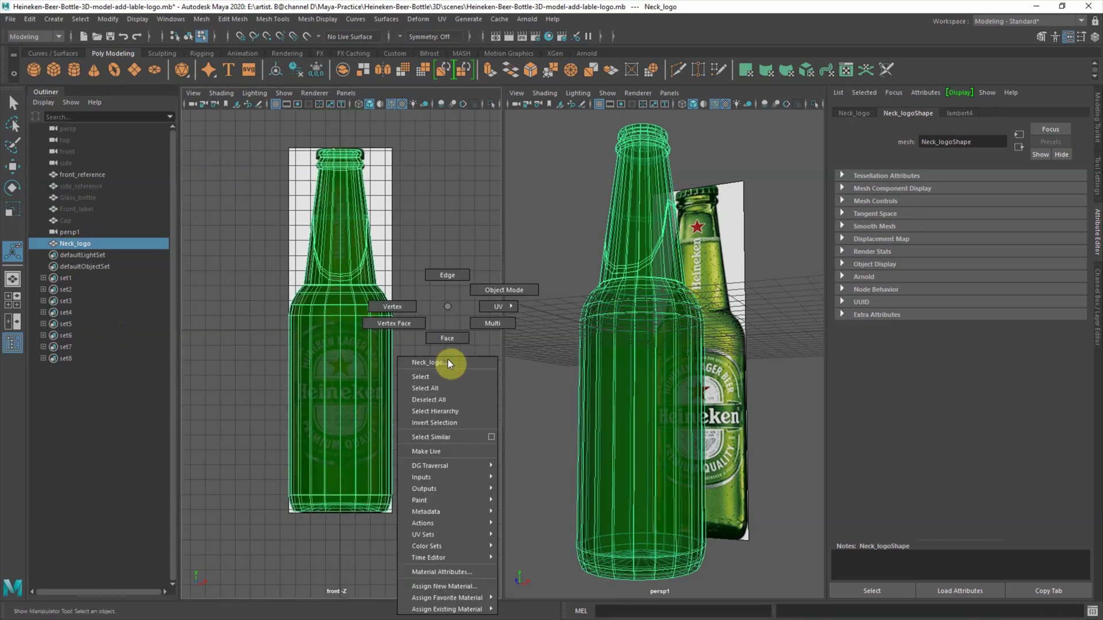
right_click_drag(446, 360, 440, 337)
left_click_drag(375, 503, 212, 364)
key("Delete")
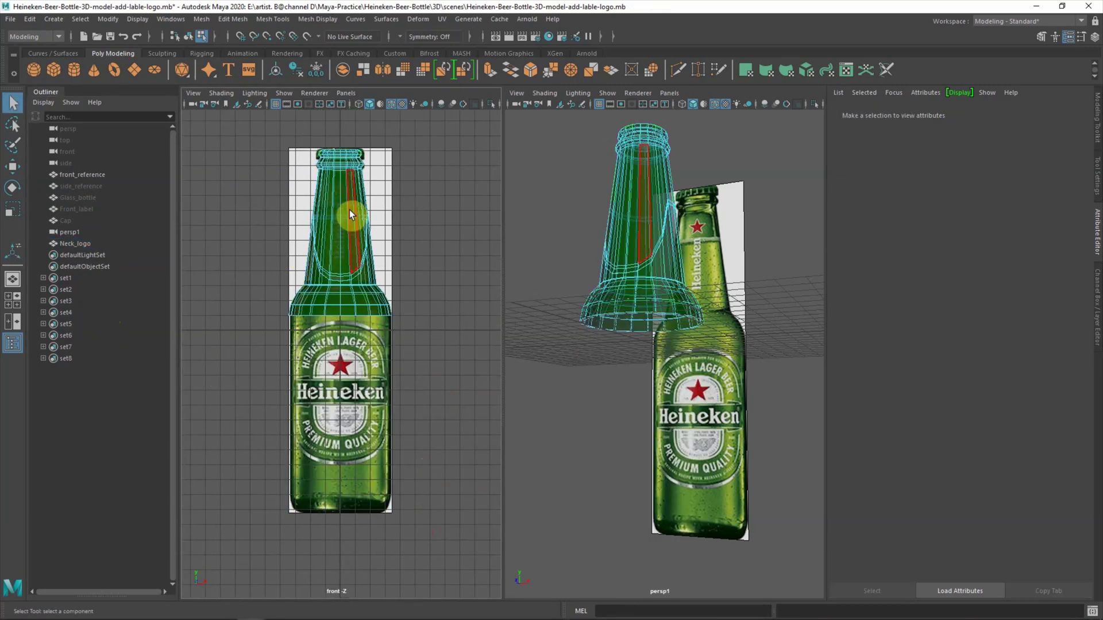
right_click_drag(349, 209, 436, 442, "alt")
left_click_drag(278, 357, 274, 351)
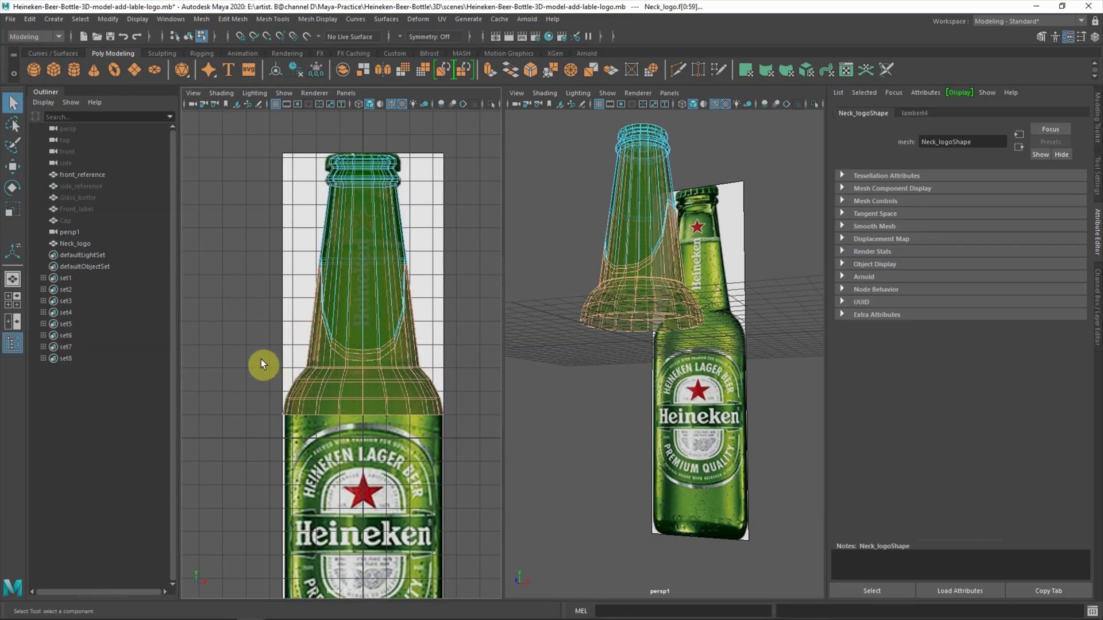
key("Delete")
- Delete the top edge rings of the neck mesh and orbit to check it
right_click_drag(291, 353, 377, 310, "alt")
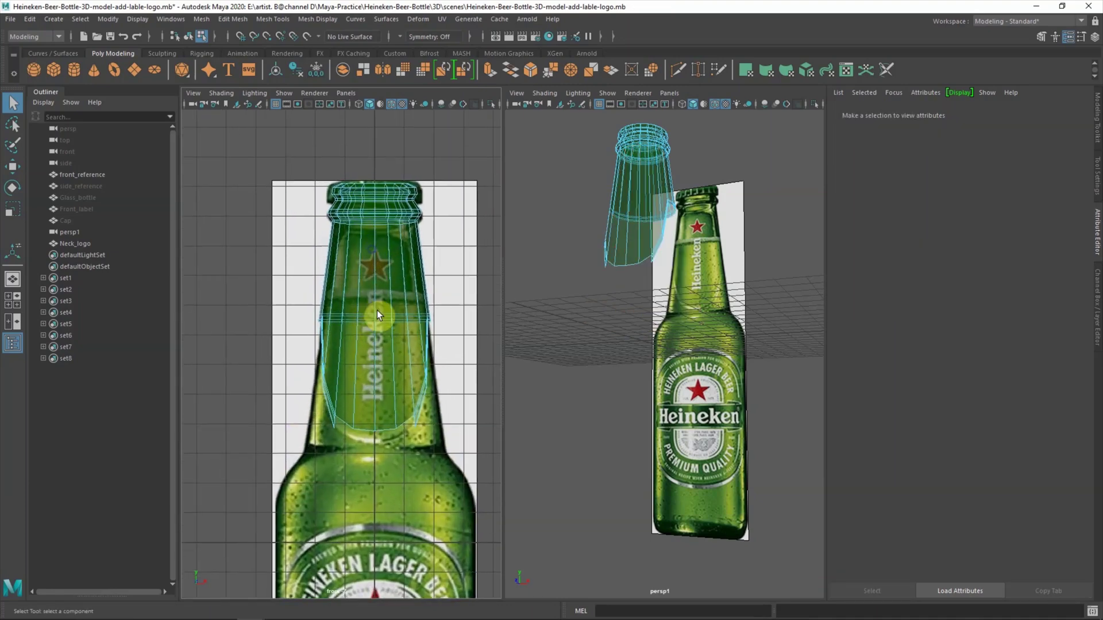
left_click_drag(433, 224, 432, 222)
key("Delete")
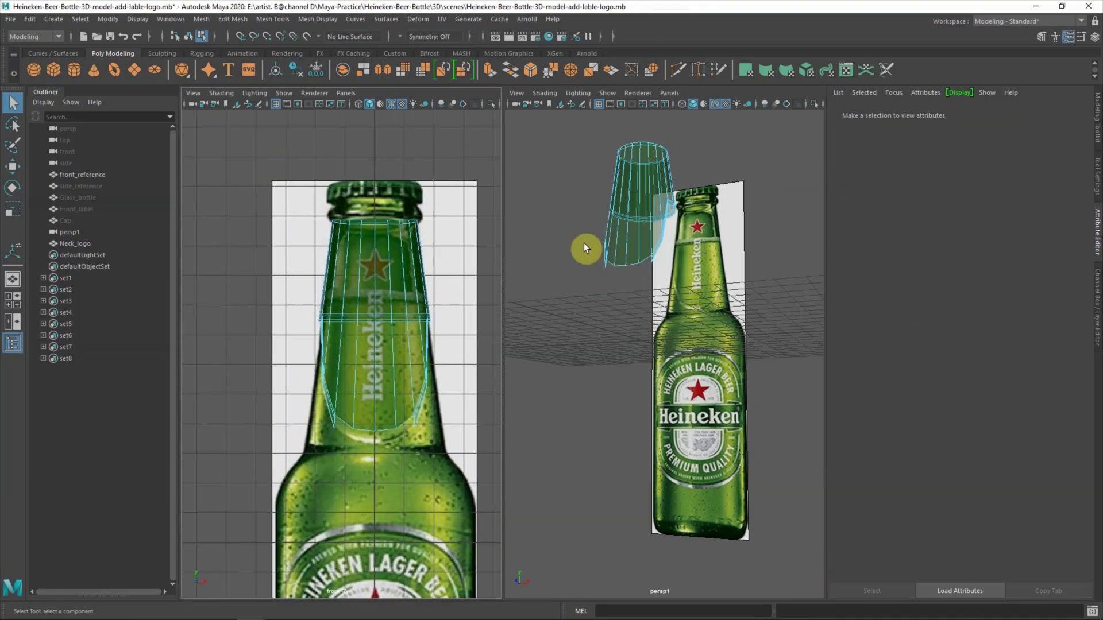
key("space")
mouse_move(464, 281)
left_mouse_down("alt")
mouse_move(475, 423)
mouse_move(464, 471)
left_mouse_up("alt")
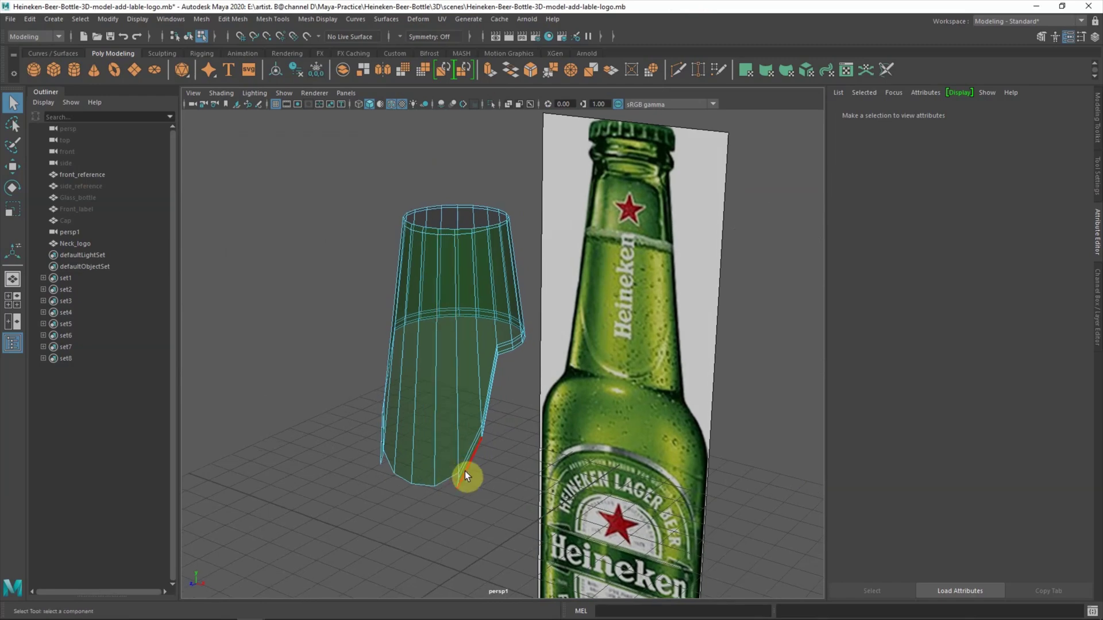
left_click(464, 470)
mouse_move(481, 419)
left_mouse_down("alt")
mouse_move(491, 467)
mouse_move(419, 473)
mouse_move(369, 413)
left_mouse_up("alt")
key("space")
scroll(374, 285, "down", 2)
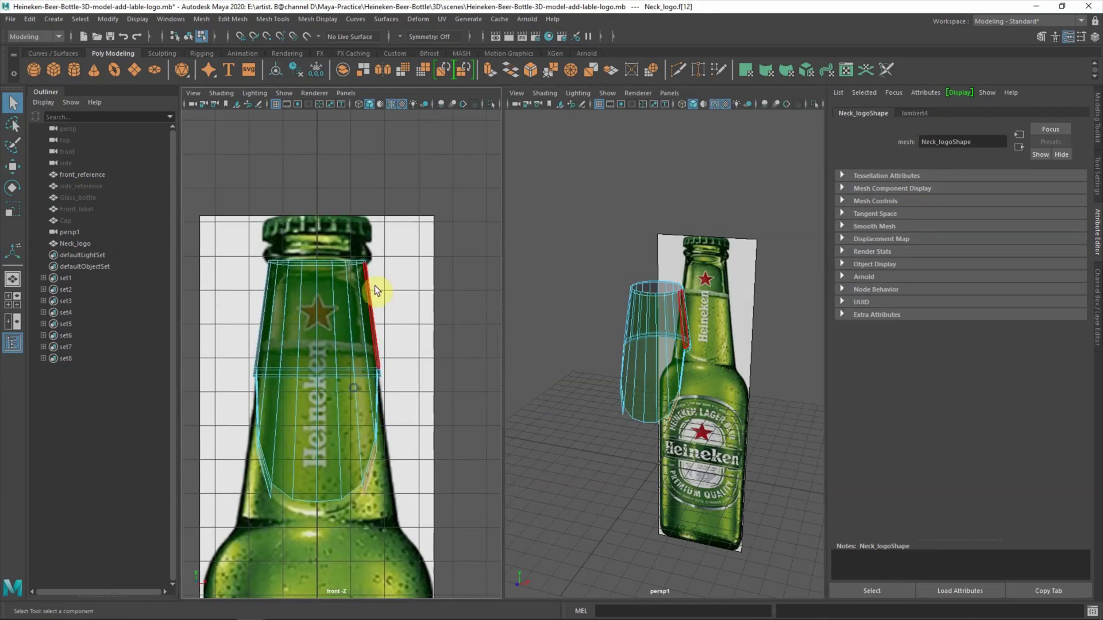
left_click(386, 414)
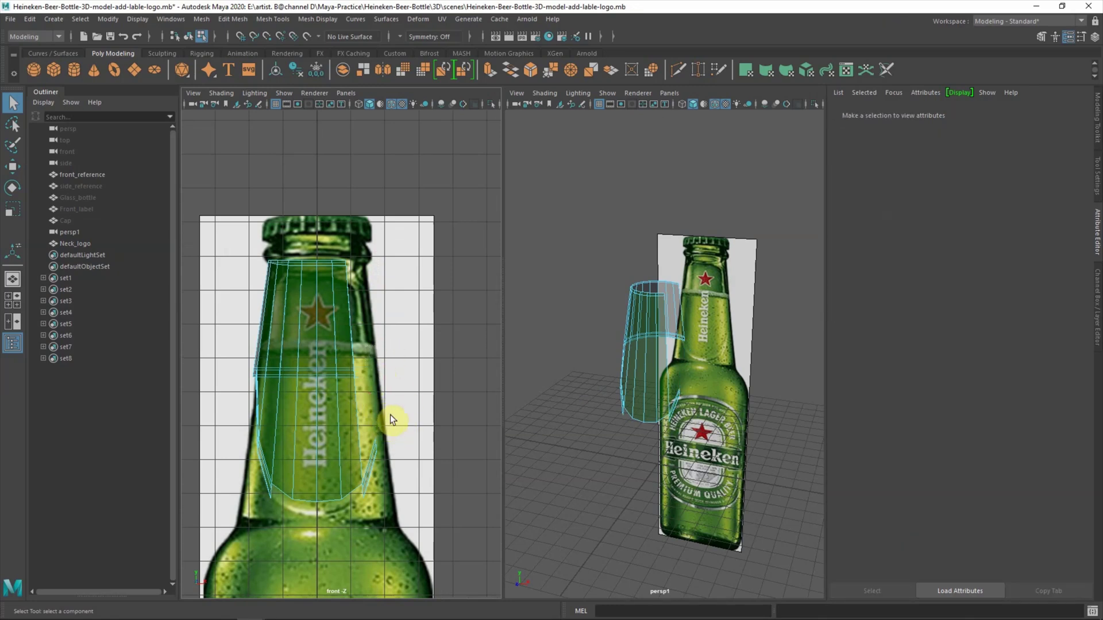
- Delete the left-side faces and leftover strip so only the front neck band remains
left_click_drag(248, 246, 279, 271)
key("Delete")
left_click_drag(232, 440, 279, 499)
key("Delete")
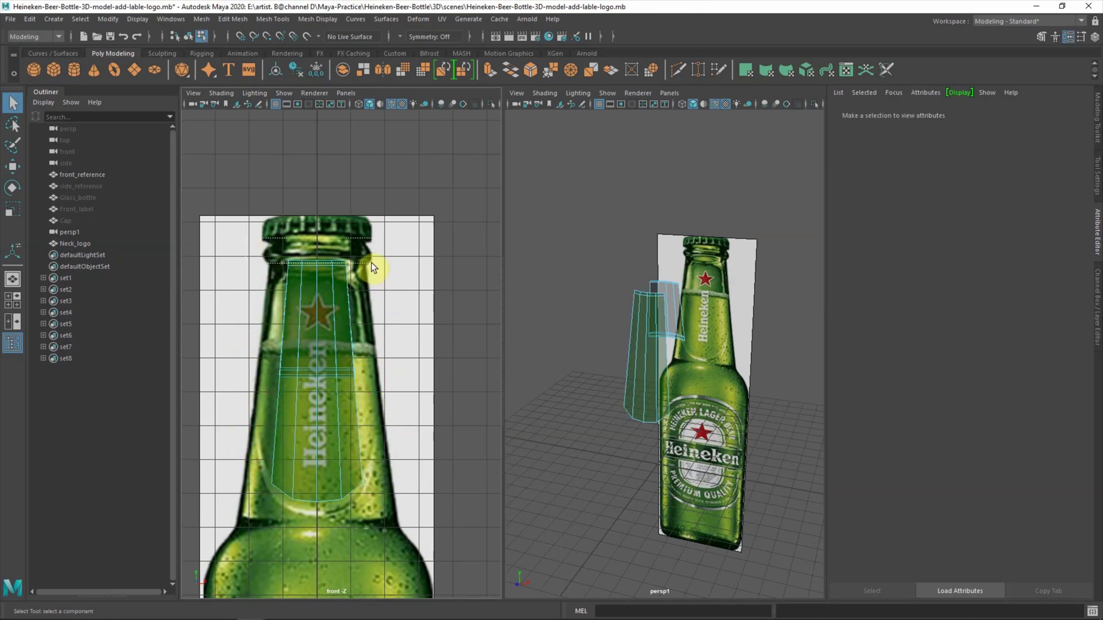
mouse_move(597, 354)
left_mouse_down("alt")
mouse_move(615, 357)
mouse_move(649, 334)
left_mouse_up("alt")
right_click_drag(650, 335, 664, 346, "alt")
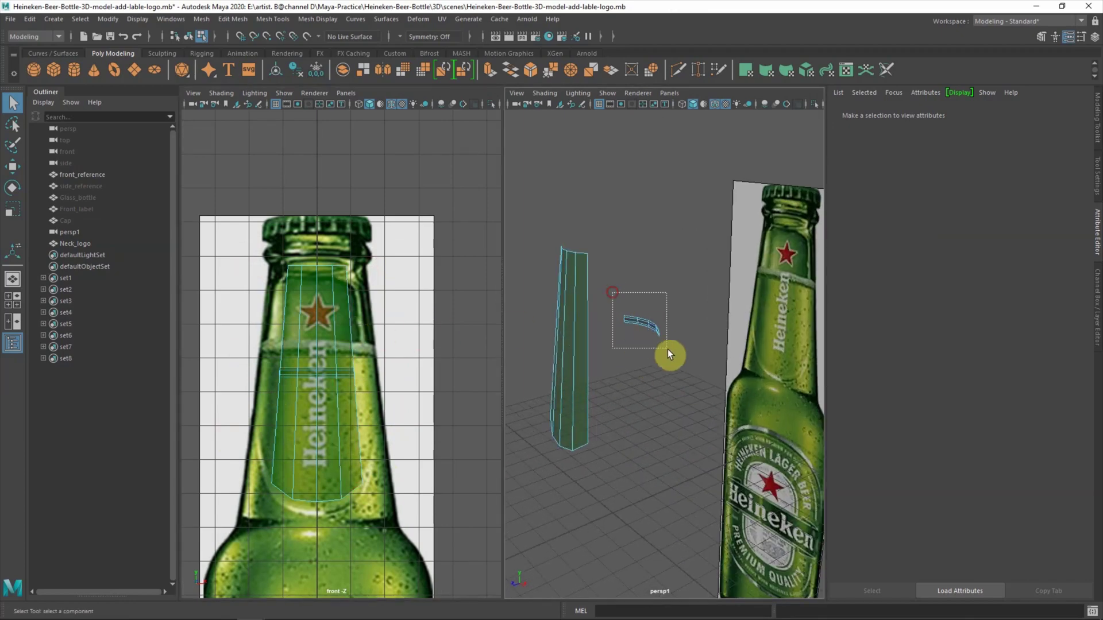
left_click_drag(552, 396, 626, 389, "alt")
- Return to object mode with Neck_logo selected, ready for a new material
scroll(625, 388, "up", 2)
scroll(326, 373, "up", 2)
scroll(313, 291, "up", 2)
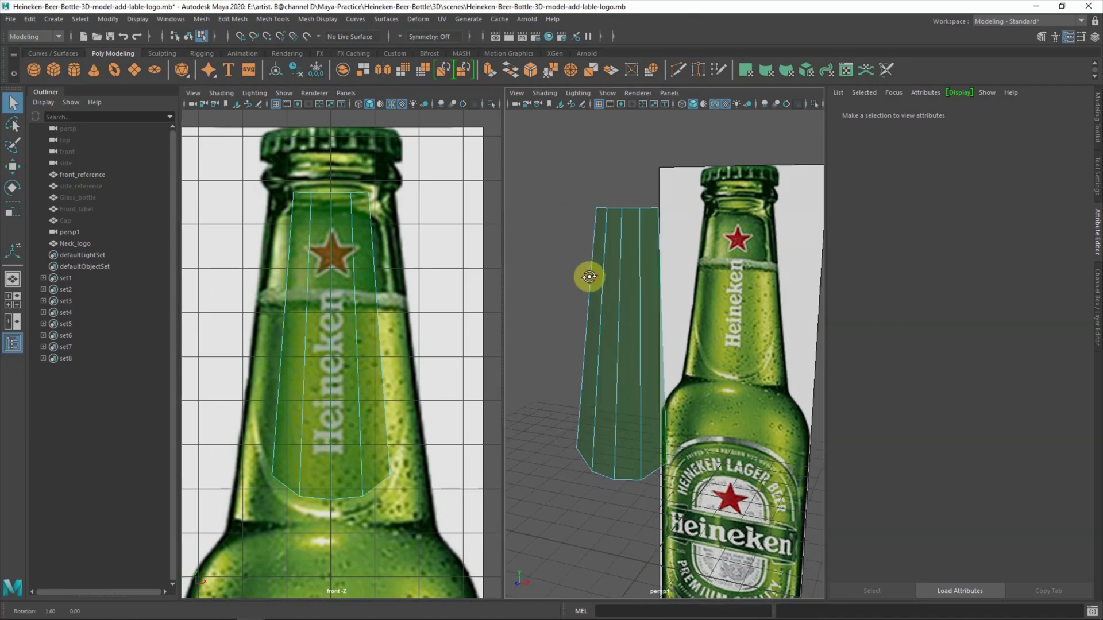
mouse_move(561, 165)
right_mouse_down()
mouse_move(618, 235)
mouse_move(633, 489)
right_mouse_up()
left_click(636, 516)
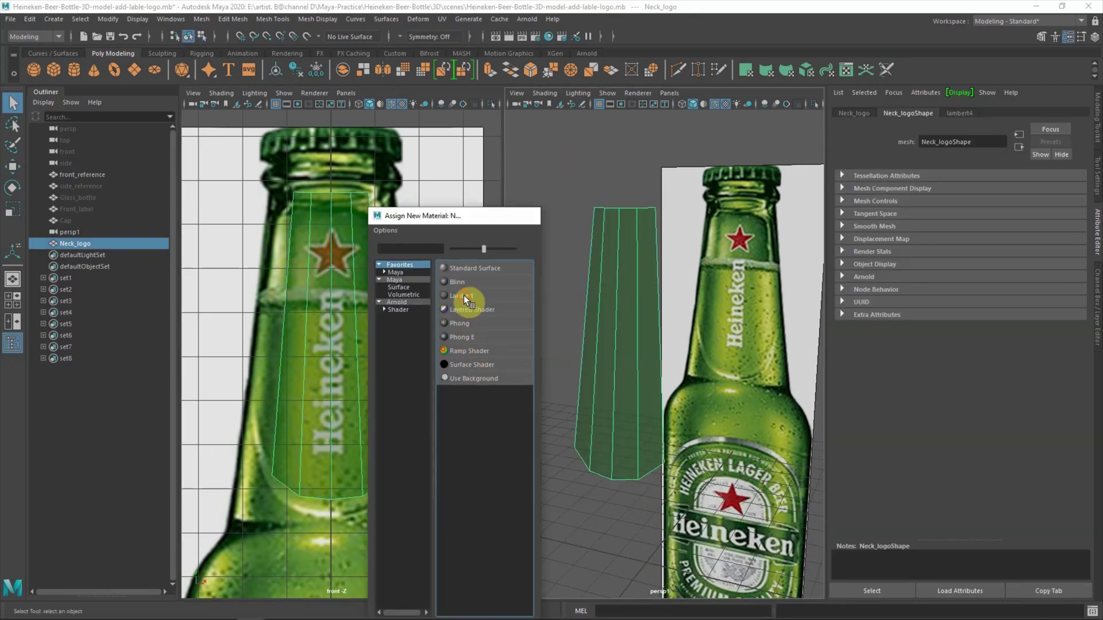
- Assign the strip a new Lambert material and rename it neck-logo
left_click(464, 295)
double_click(972, 142)
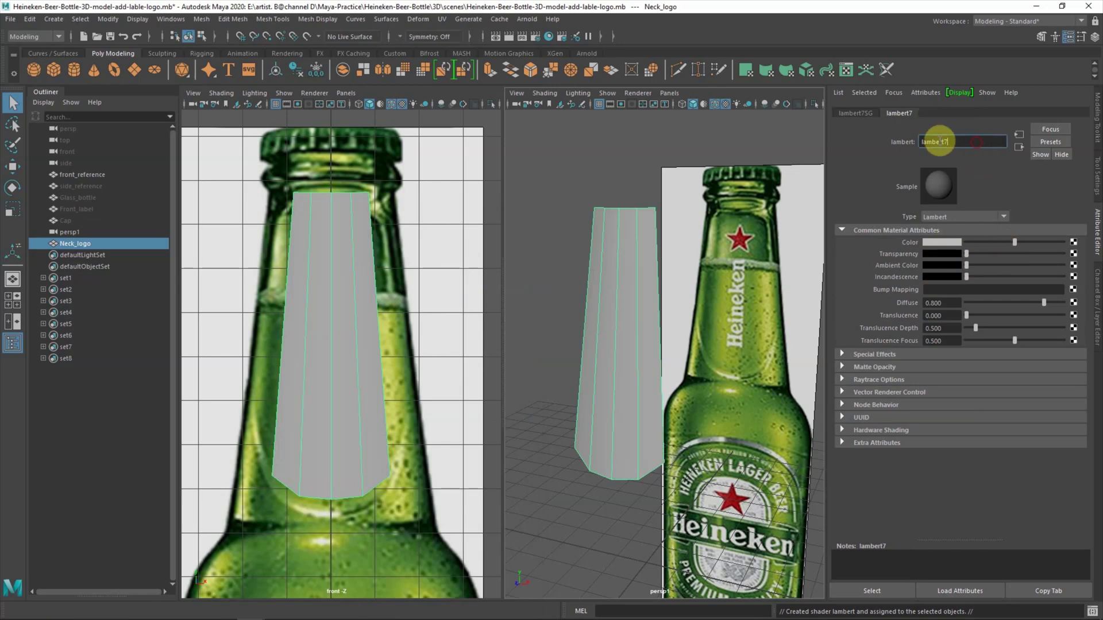
type("neck-logo")
key("Return")
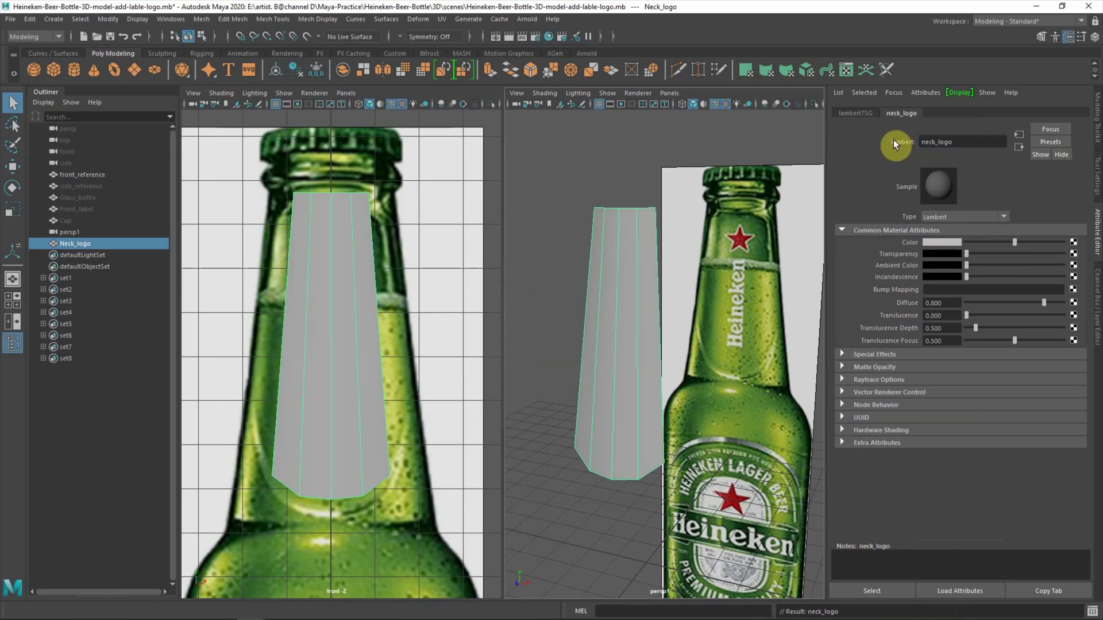
- Add a File texture to the colour, loading Heineken-neck-logo.png
left_click(1062, 246)
left_click(498, 235)
left_click(1076, 269)
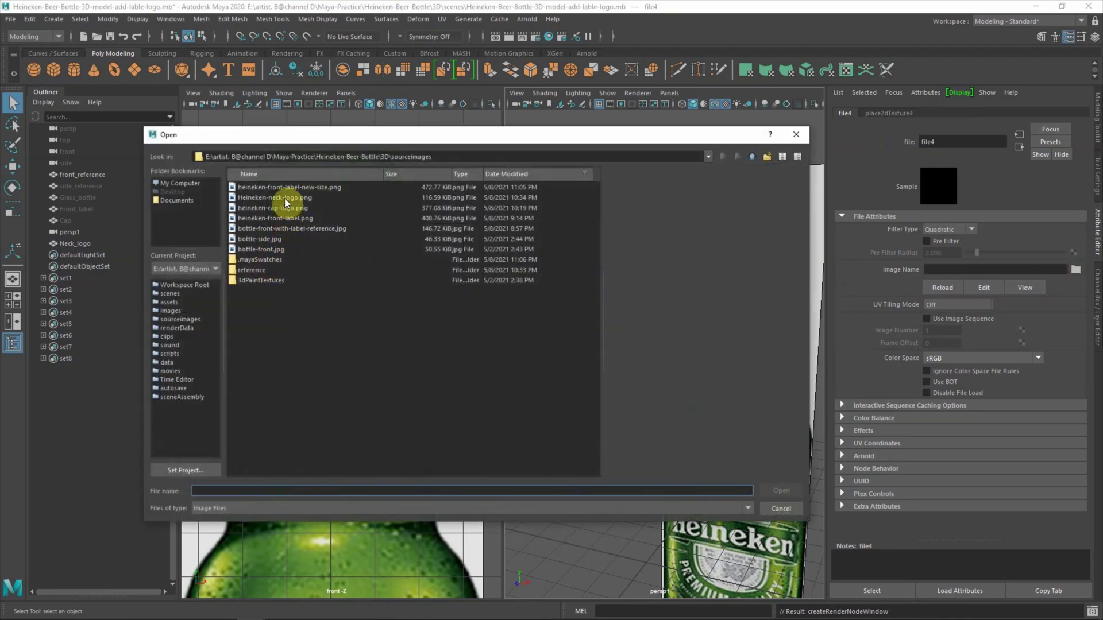
left_click(284, 199)
left_click(785, 492)
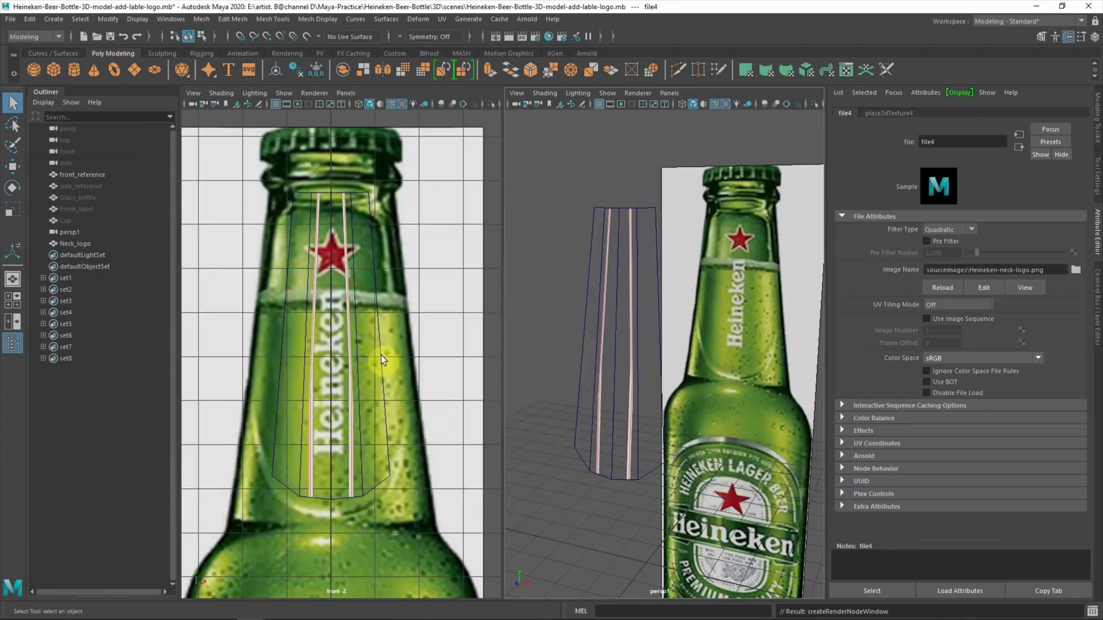
left_click(441, 18)
left_click(459, 34)
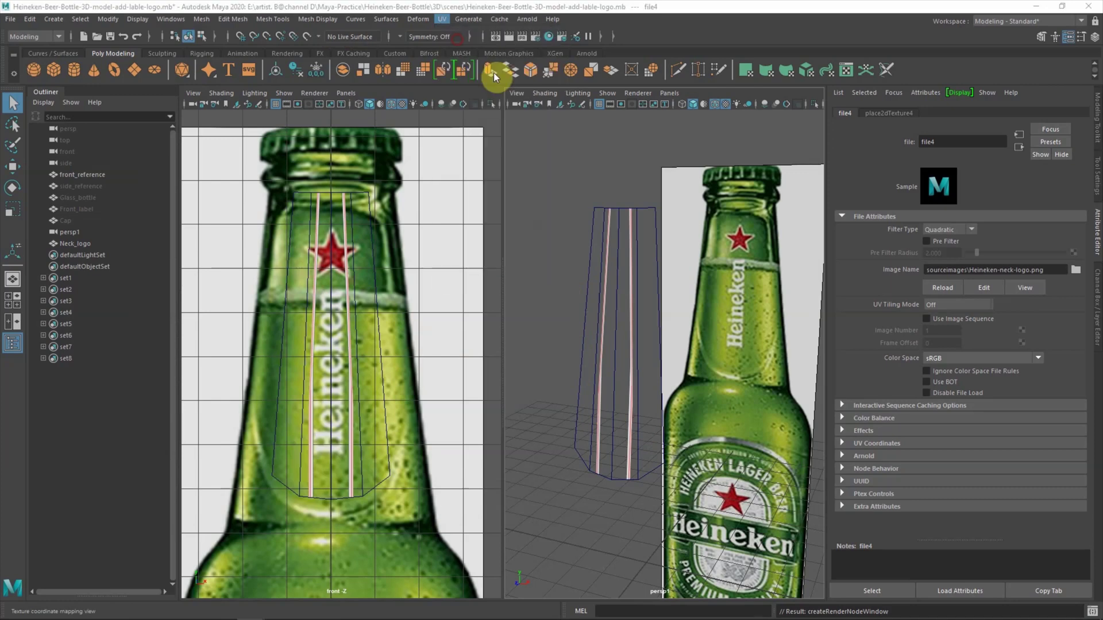
- Show Neck_logo's UVs and apply a camera-based projection from the front view
mouse_move(593, 145)
left_mouse_down()
mouse_move(787, 166)
mouse_move(772, 145)
left_mouse_up()
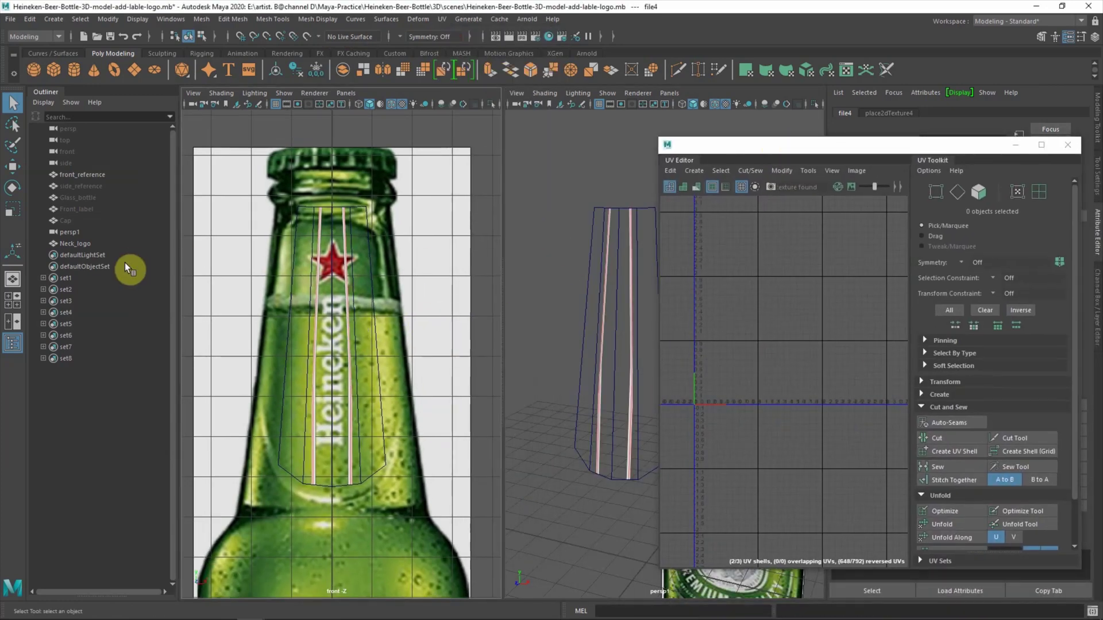
left_click(75, 244)
scroll(746, 410, "up", 5)
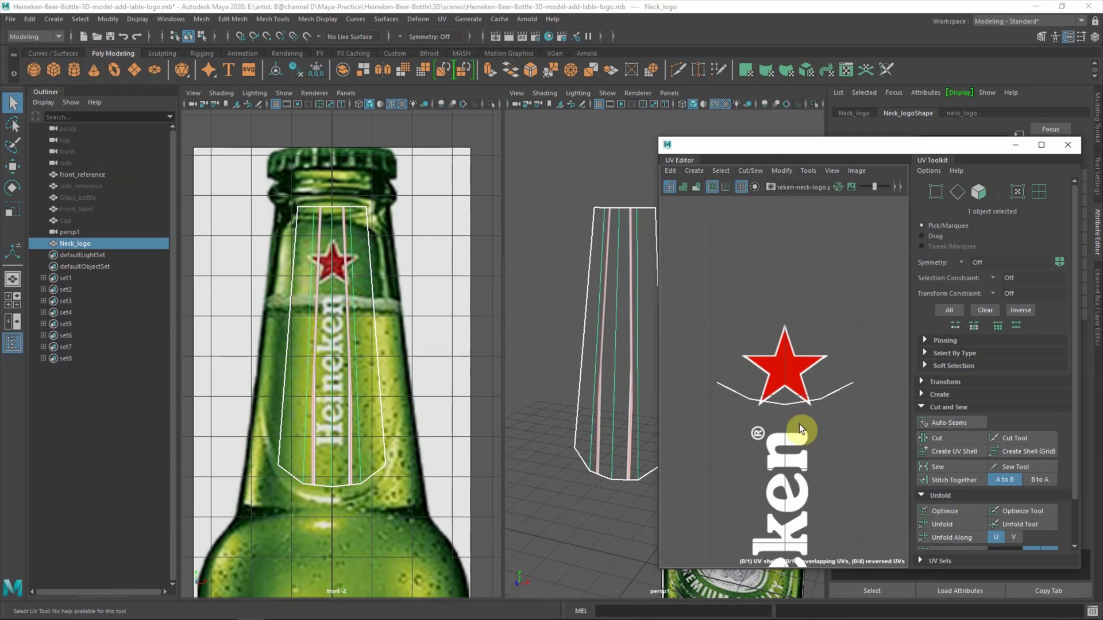
scroll(800, 428, "down", 3)
middle_click_drag(777, 437, 783, 459, "alt")
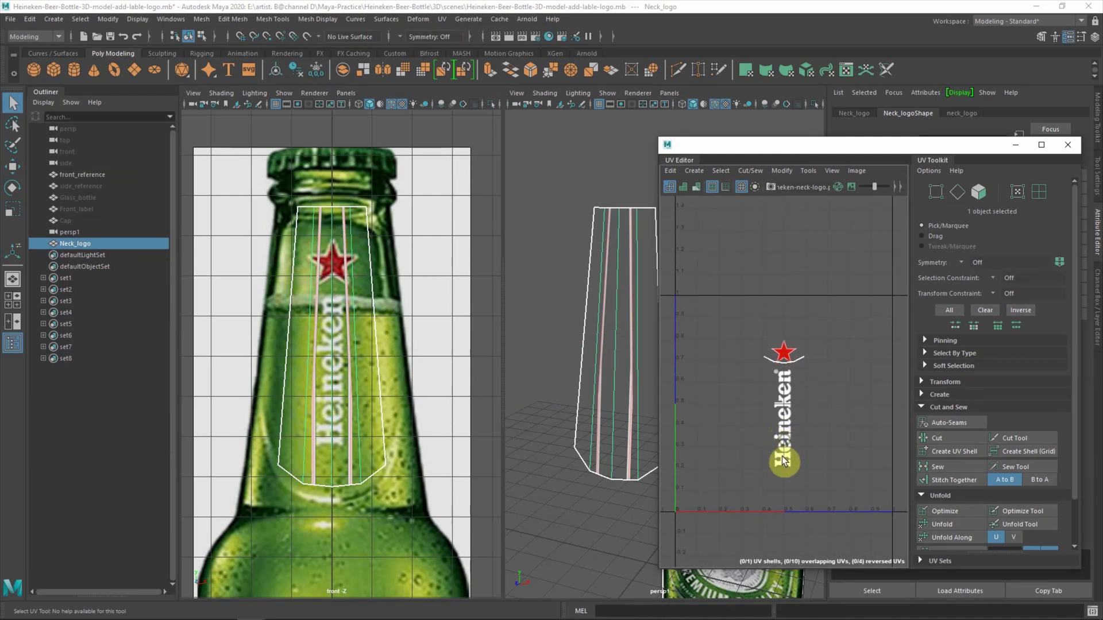
middle_click_drag(560, 373, 535, 374, "alt")
left_click(377, 290)
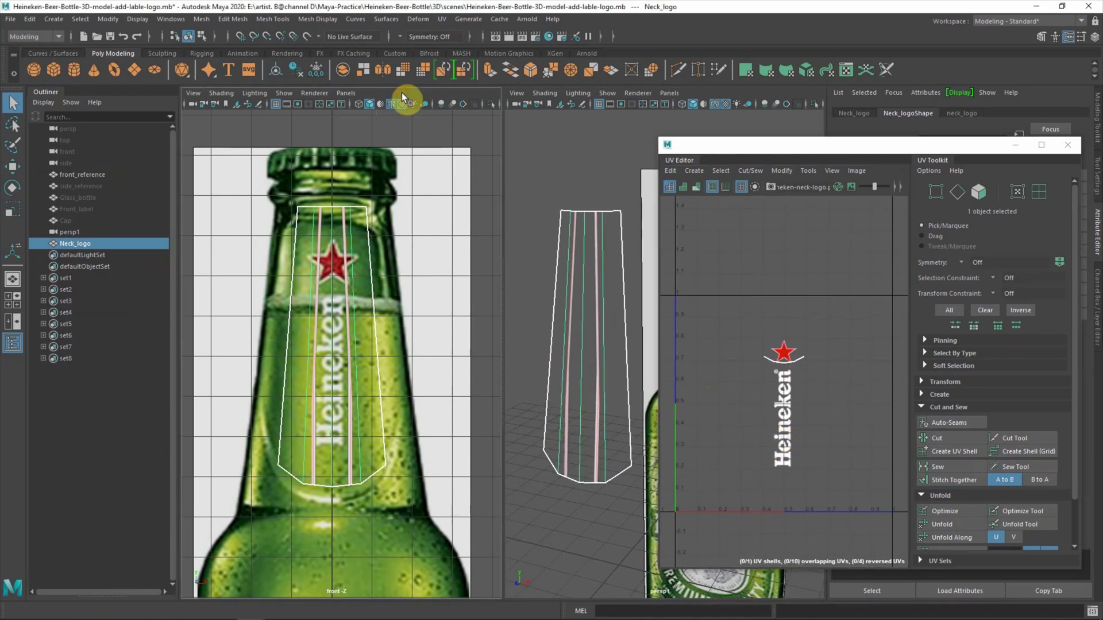
left_click(441, 19)
left_click(495, 108)
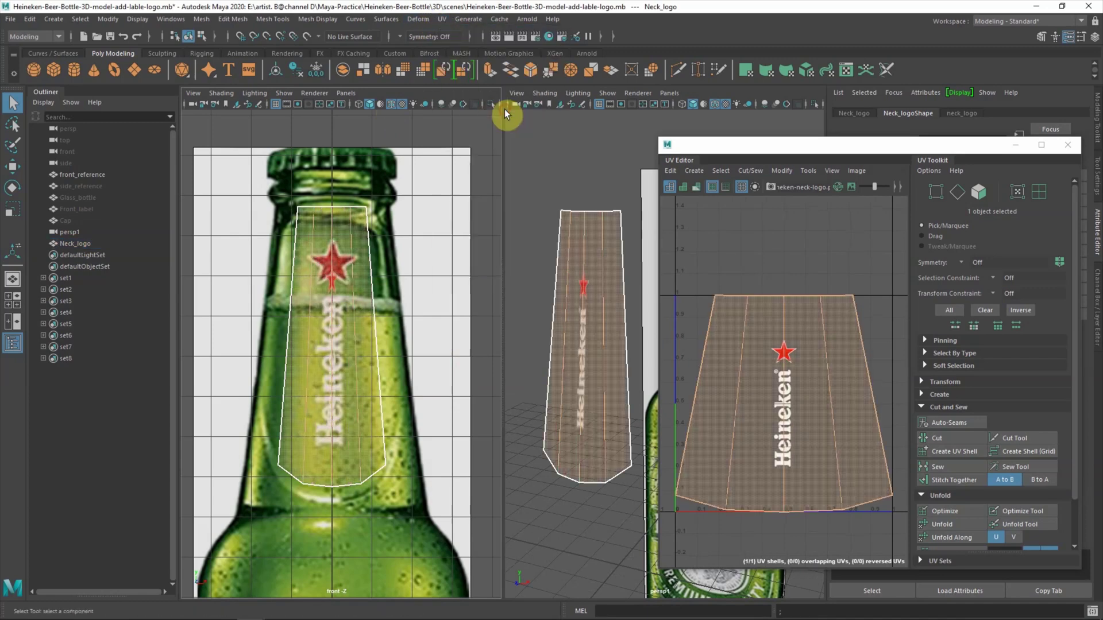
- Scale the UV shell to fit the logo, then close the UV Editor and inspect
key("r")
left_click(818, 435)
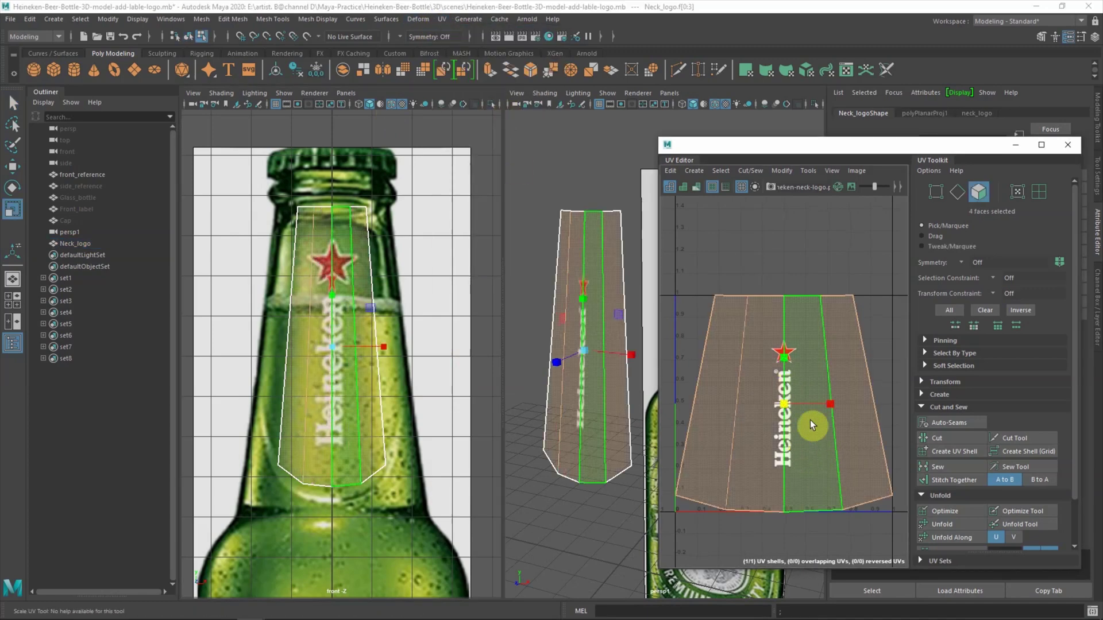
left_click_drag(830, 402, 793, 402)
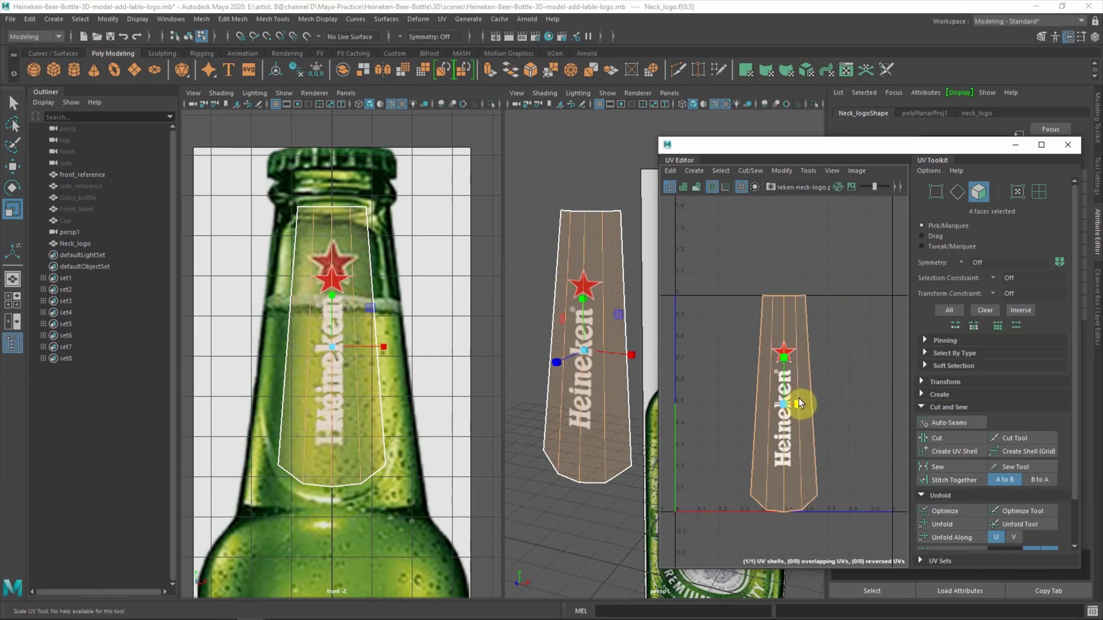
left_click_drag(784, 357, 788, 370)
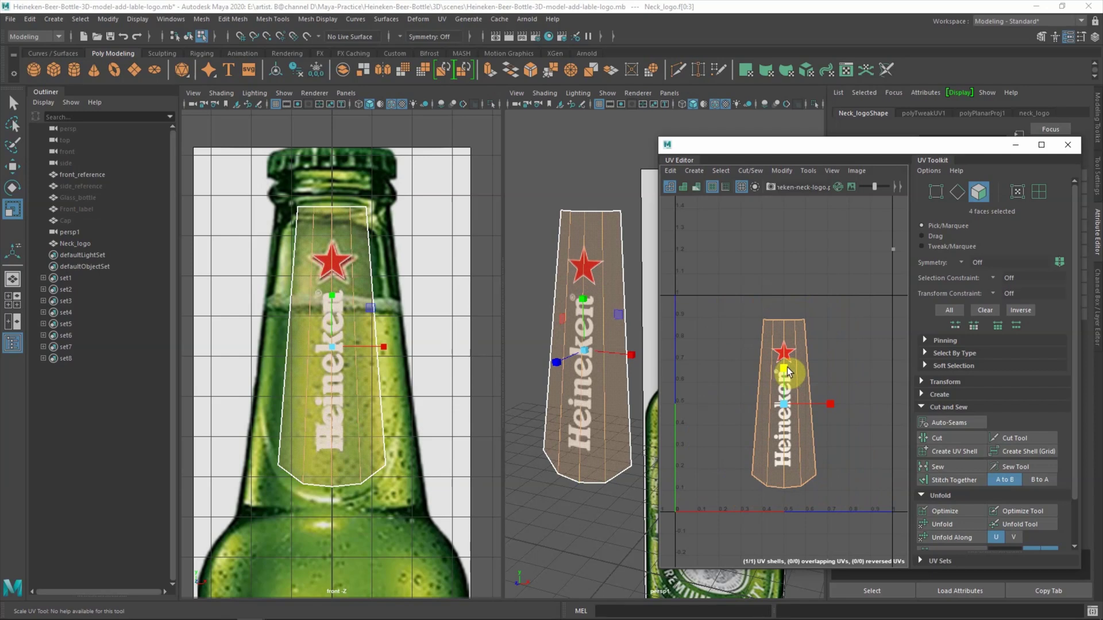
left_click_drag(787, 372, 787, 370)
left_click(756, 346)
left_click(800, 277)
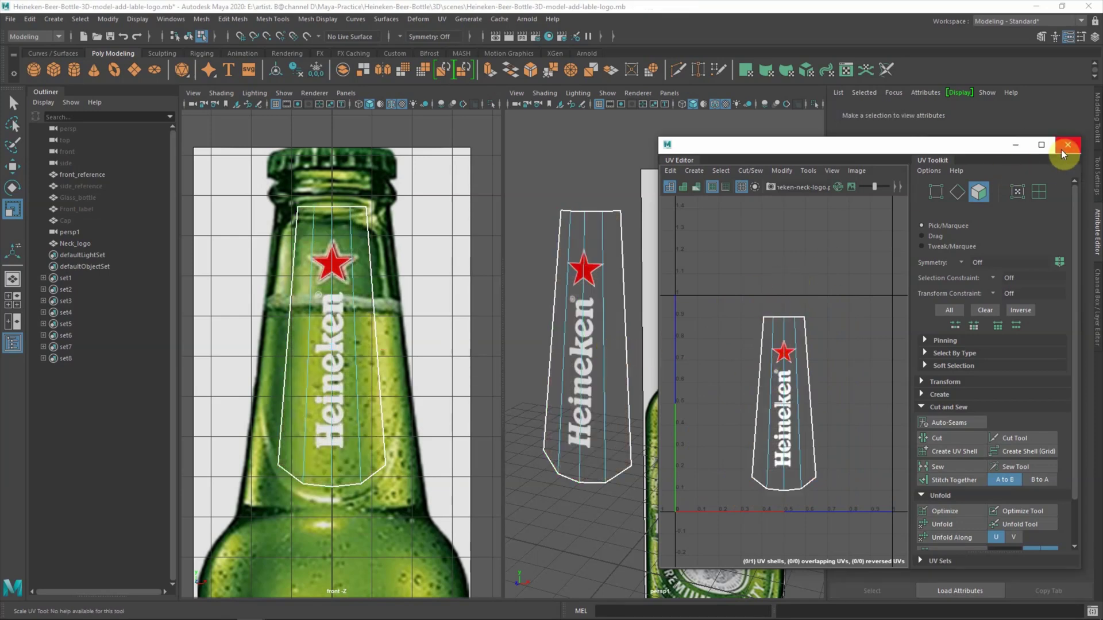
left_click(1063, 152)
mouse_move(643, 404)
left_mouse_down("alt")
mouse_move(637, 388)
mouse_move(601, 387)
left_mouse_up("alt")
left_click(577, 287)
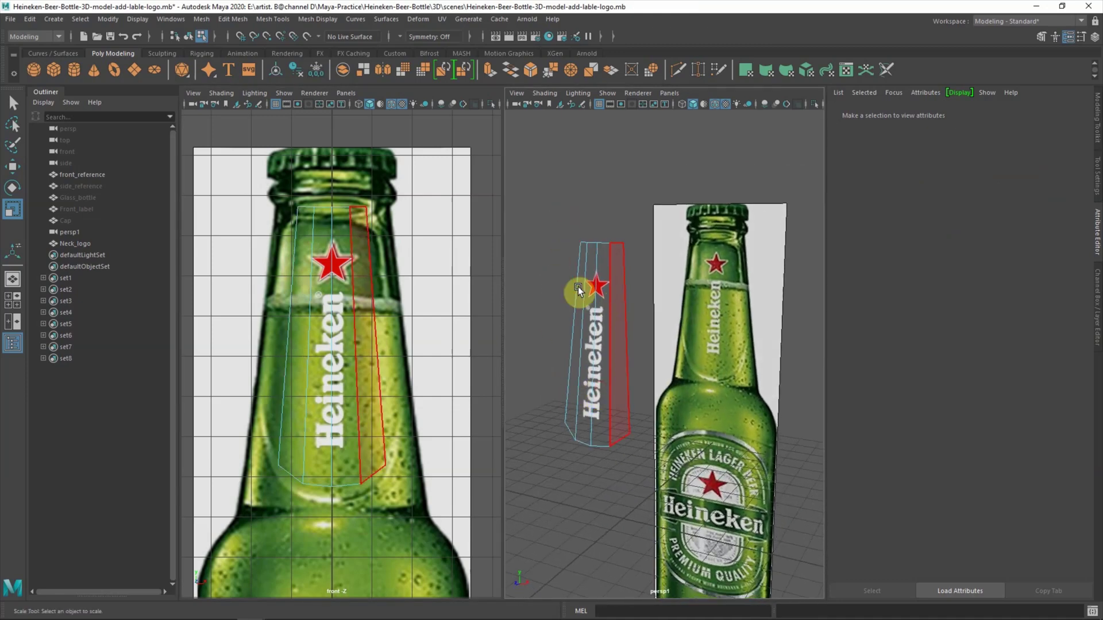
- Move Neck_logo below Glass_bottle in the Outliner and unhide Glass_bottle and Front_label
left_click(69, 243)
middle_click_drag(69, 243, 77, 198)
left_click(77, 198)
key("h")
left_click(78, 222)
key("h")
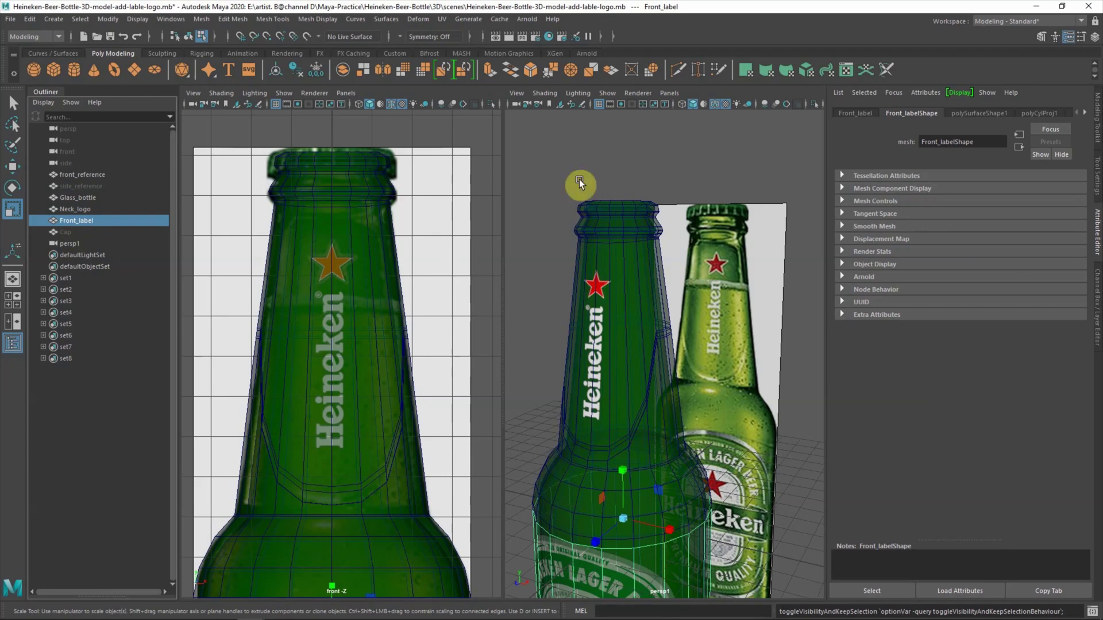
left_click(579, 181)
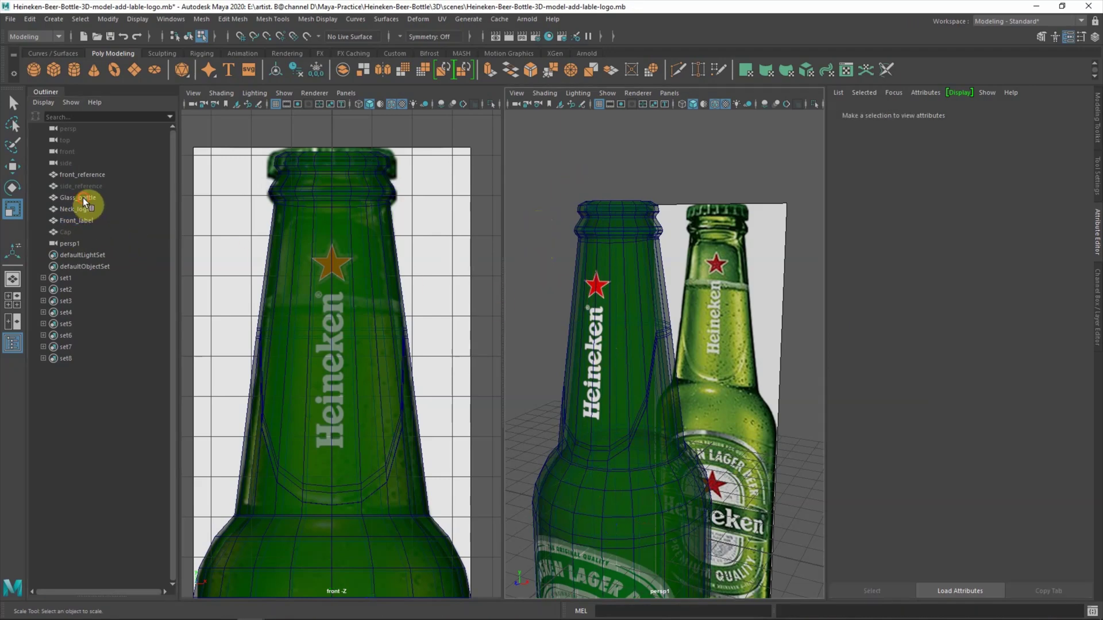
- Frame and review the bottle, then hide bottle, neck strip and front label and select Cap
left_click(83, 198)
key("f")
key("f")
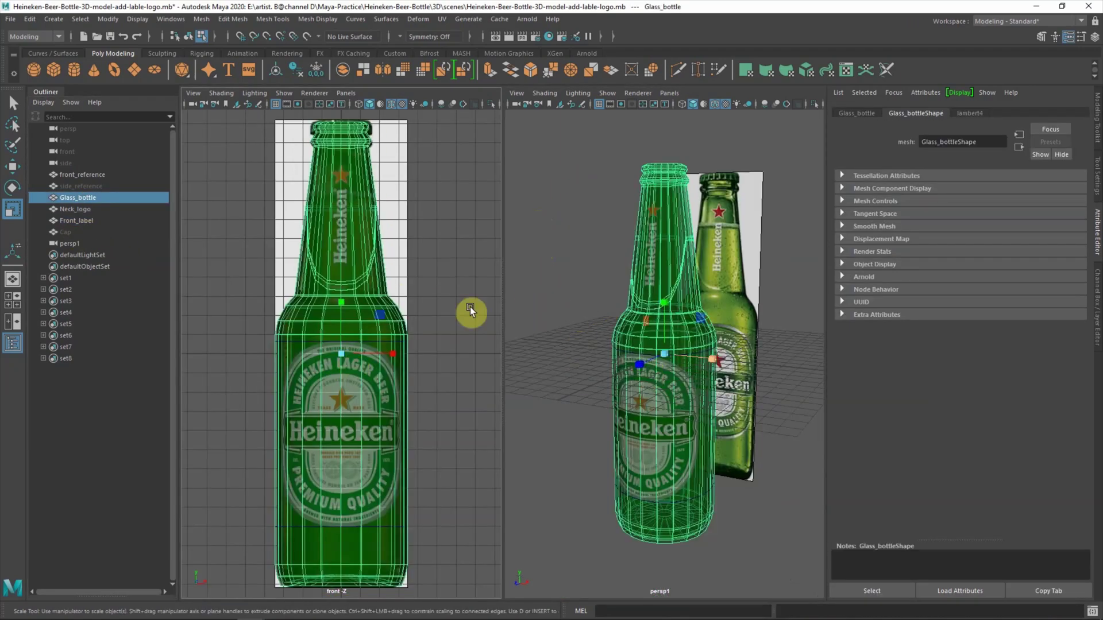
left_click(528, 327)
mouse_move(604, 356)
left_mouse_down("alt")
mouse_move(632, 332)
mouse_move(595, 317)
mouse_move(681, 374)
mouse_move(673, 357)
mouse_move(595, 346)
left_mouse_up("alt")
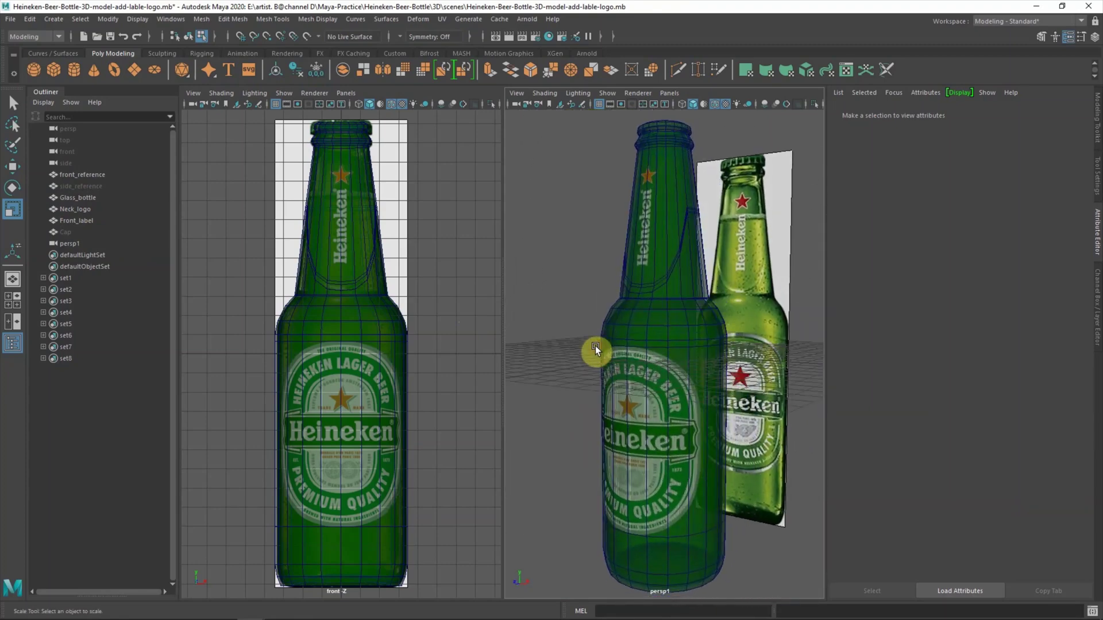
left_click(84, 216, "shift")
key("h")
left_click(67, 229)
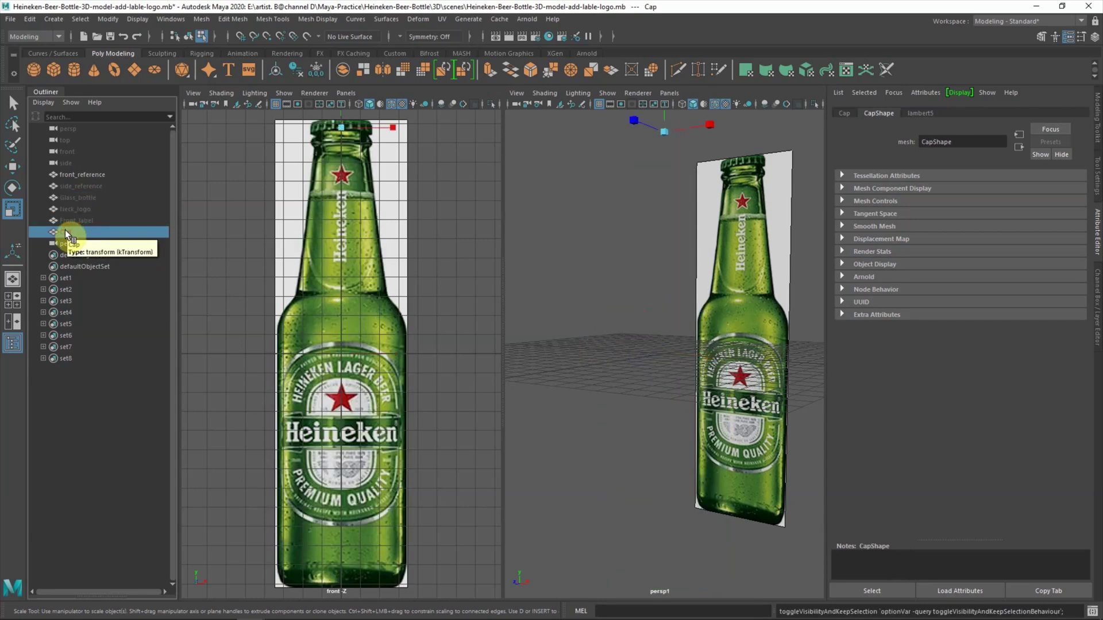
- Unhide the Cap and frame it close up in a full-size perspective view
key("h")
key("f")
key("q")
left_click_drag(423, 315, 408, 302, "alt")
key("f")
scroll(404, 306, "down", 3)
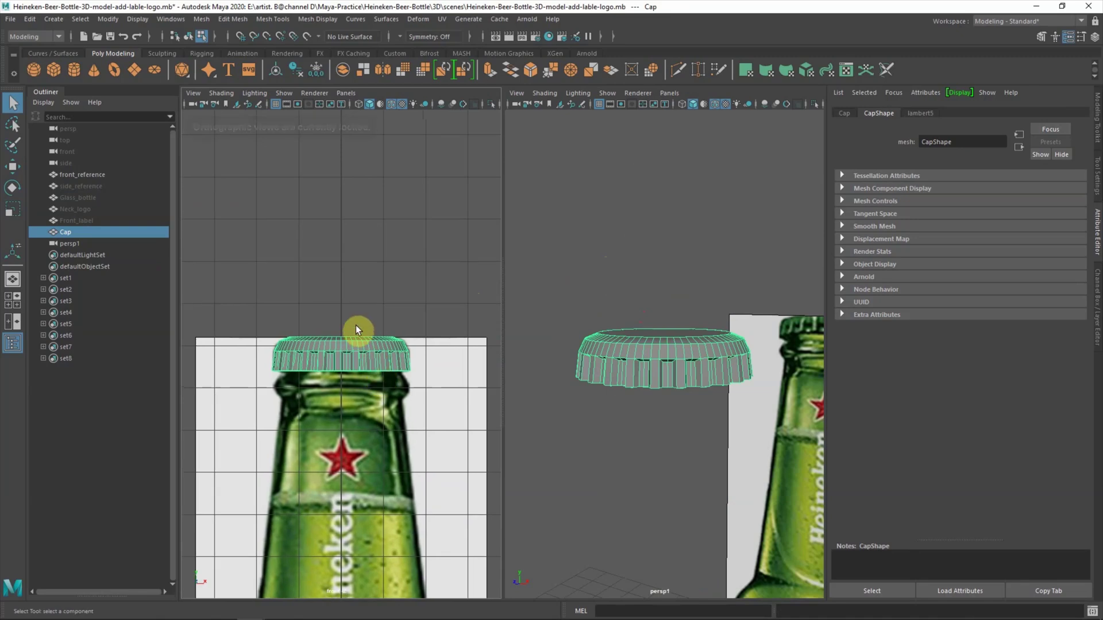
left_click_drag(632, 368, 645, 387, "alt")
middle_click_drag(645, 387, 642, 384, "alt")
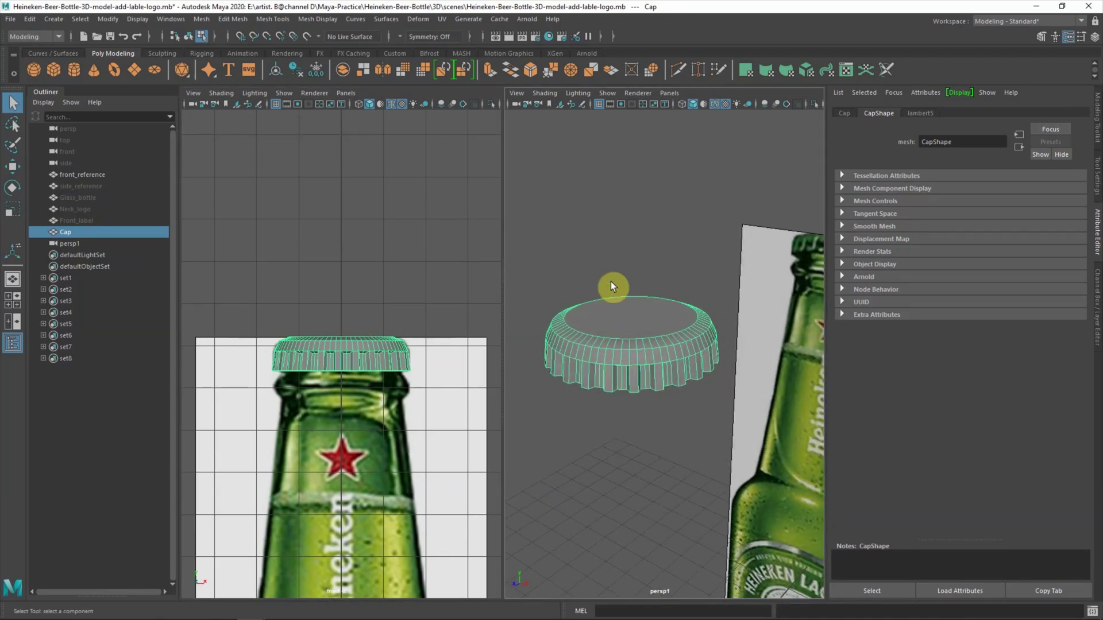
key("space")
left_click_drag(447, 410, 481, 372, "alt")
scroll(481, 372, "up", 2)
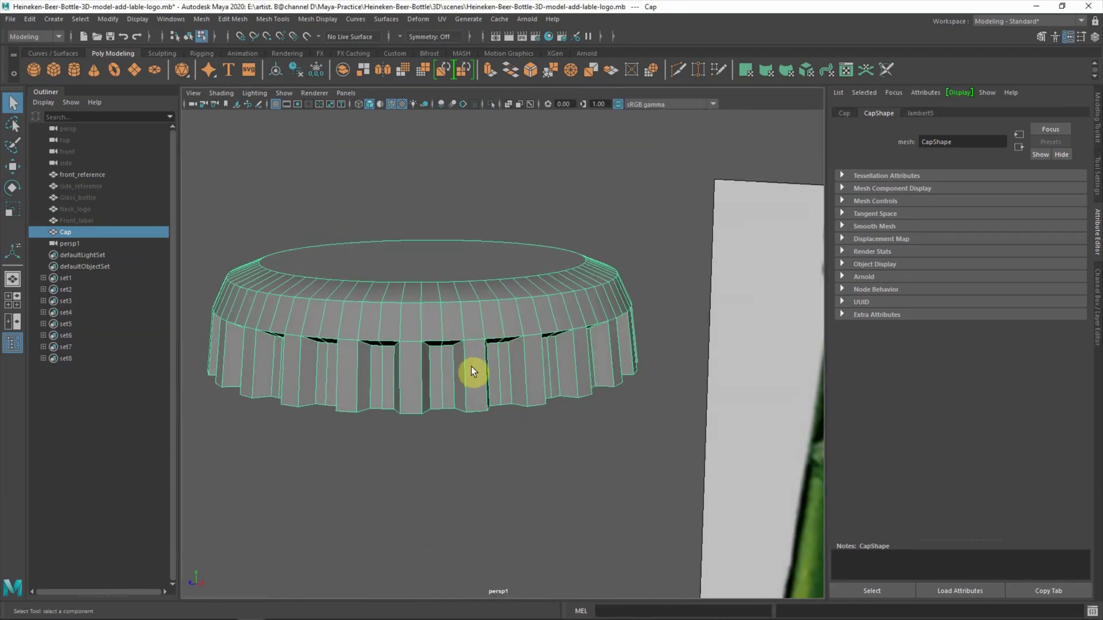
- In Face mode, select the face loops around the cap's top and ridged band
right_click_drag(487, 289, 543, 284)
left_click(451, 323)
double_click(481, 330, "shift")
double_click(464, 282, "shift")
mouse_move(464, 282)
left_mouse_down("alt")
mouse_move(445, 333)
mouse_move(483, 318)
mouse_move(501, 211)
mouse_move(537, 325)
left_mouse_up("alt")
double_click(478, 335, "shift")
left_click_drag(524, 270, 493, 299, "alt")
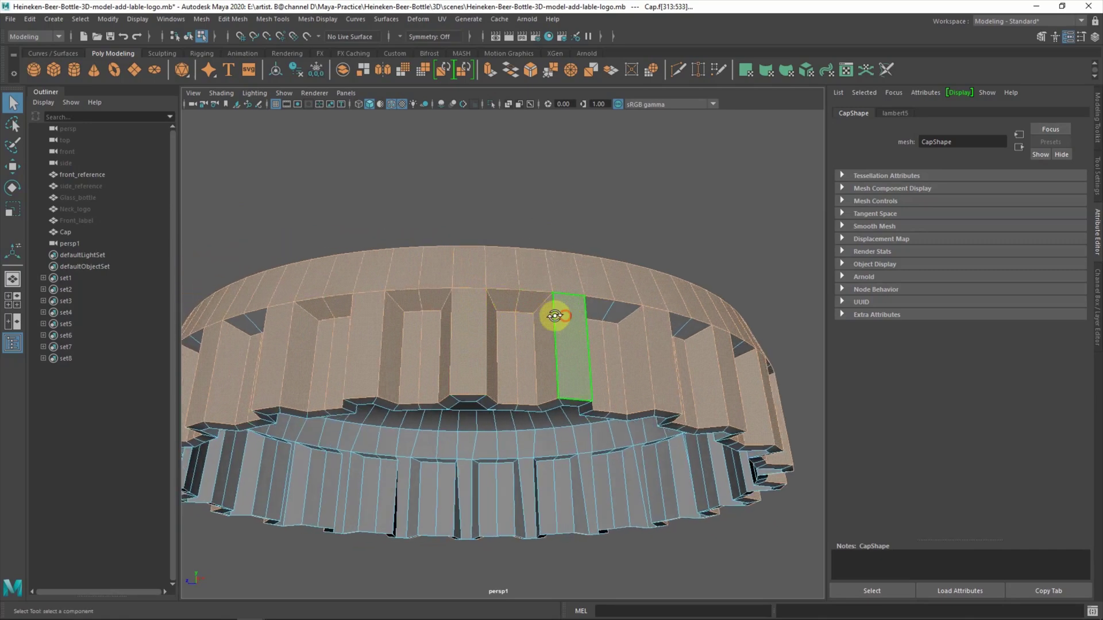
left_click_drag(554, 316, 539, 305, "alt")
- Orbit around the cap to check the selected band faces from every side
mouse_move(613, 346)
left_mouse_down("alt")
mouse_move(525, 304)
mouse_move(597, 313)
mouse_move(457, 278)
left_mouse_up("alt")
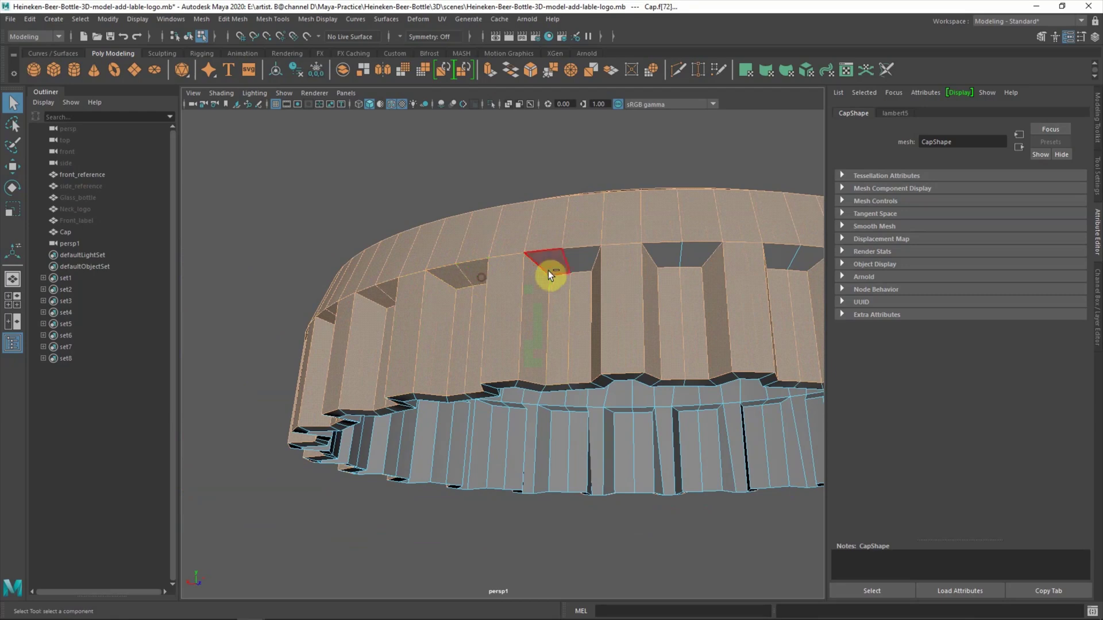
mouse_move(625, 300)
left_mouse_down("alt")
mouse_move(589, 253)
mouse_move(509, 287)
left_mouse_up("alt")
mouse_move(585, 309)
left_mouse_down("alt")
mouse_move(476, 281)
mouse_move(546, 311)
left_mouse_up("alt")
mouse_move(495, 249)
left_mouse_down("alt")
mouse_move(549, 287)
mouse_move(587, 295)
mouse_move(450, 253)
left_mouse_up("alt")
mouse_move(584, 259)
left_mouse_down("alt")
mouse_move(566, 296)
mouse_move(475, 235)
left_mouse_up("alt")
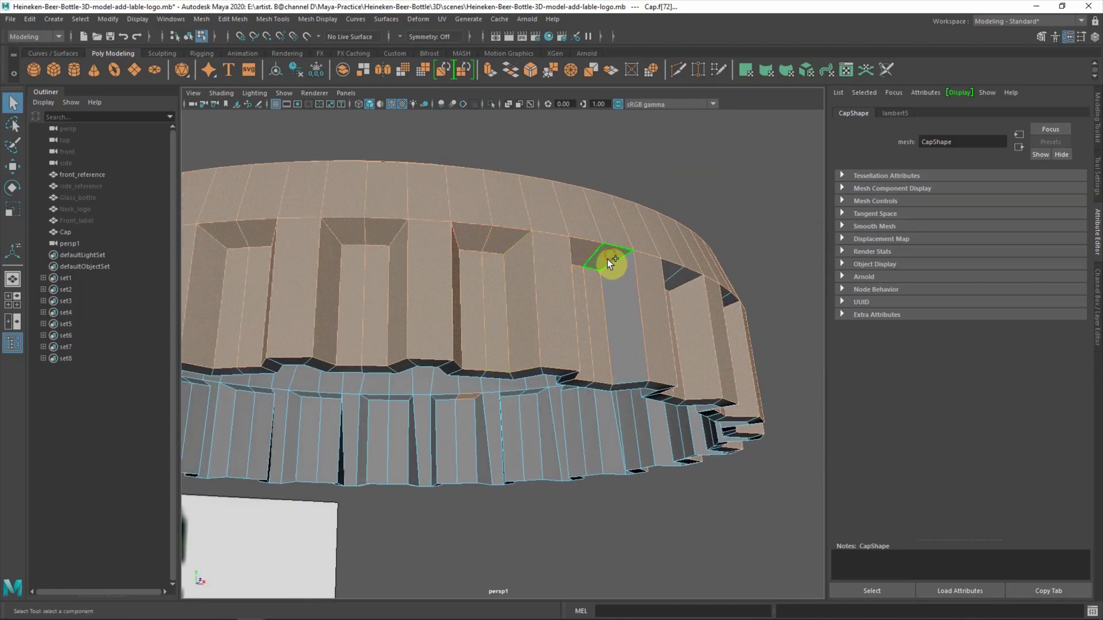
left_click_drag(587, 327, 507, 305, "alt")
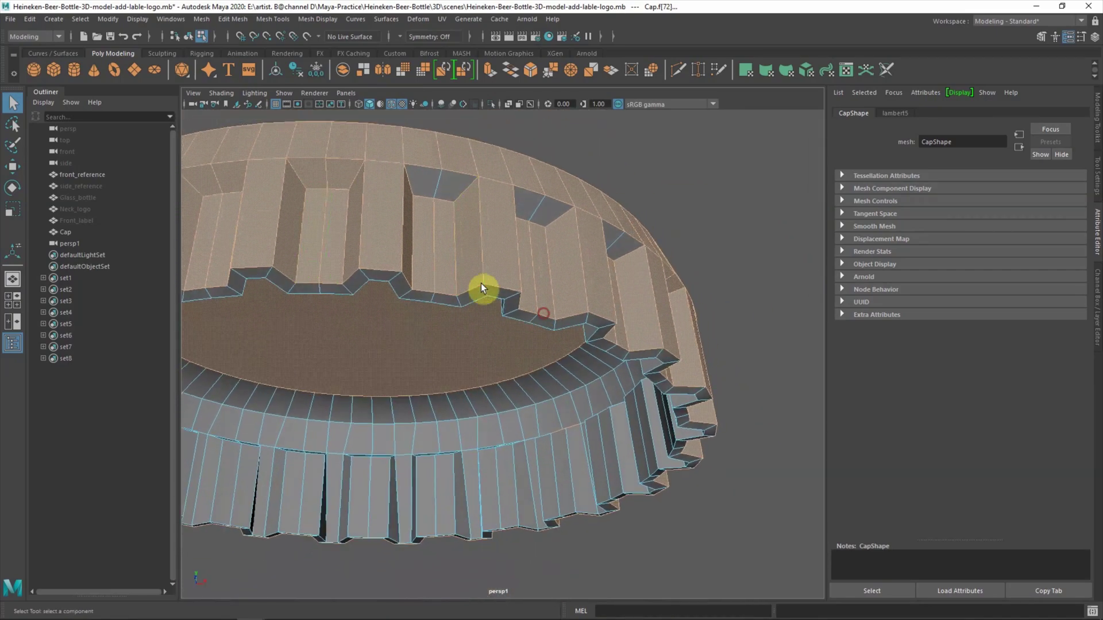
mouse_move(615, 280)
left_mouse_down("alt")
mouse_move(492, 295)
mouse_move(596, 322)
mouse_move(532, 337)
mouse_move(541, 360)
mouse_move(630, 377)
mouse_move(475, 298)
mouse_move(560, 377)
mouse_move(610, 374)
mouse_move(682, 450)
mouse_move(601, 394)
mouse_move(659, 448)
mouse_move(603, 443)
mouse_move(586, 422)
mouse_move(247, 438)
left_mouse_up("alt")
scroll(361, 344, "down", 5)
middle_click_drag(362, 345, 525, 382, "alt")
mouse_move(526, 382)
left_mouse_down("alt")
mouse_move(480, 258)
mouse_move(647, 360)
mouse_move(546, 369)
mouse_move(505, 304)
mouse_move(499, 347)
mouse_move(419, 278)
mouse_move(483, 424)
mouse_move(660, 385)
mouse_move(628, 316)
mouse_move(704, 298)
left_mouse_up("alt")
left_click(443, 19)
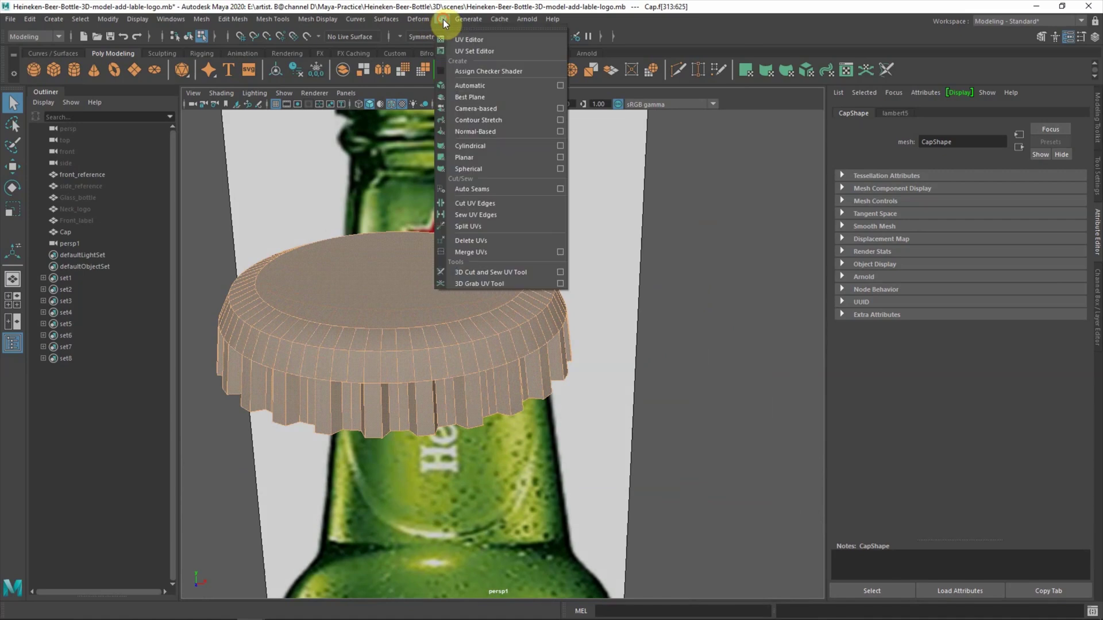
- Apply a planar camera-based UV projection to the cap faces from the bottom view
left_click(468, 40)
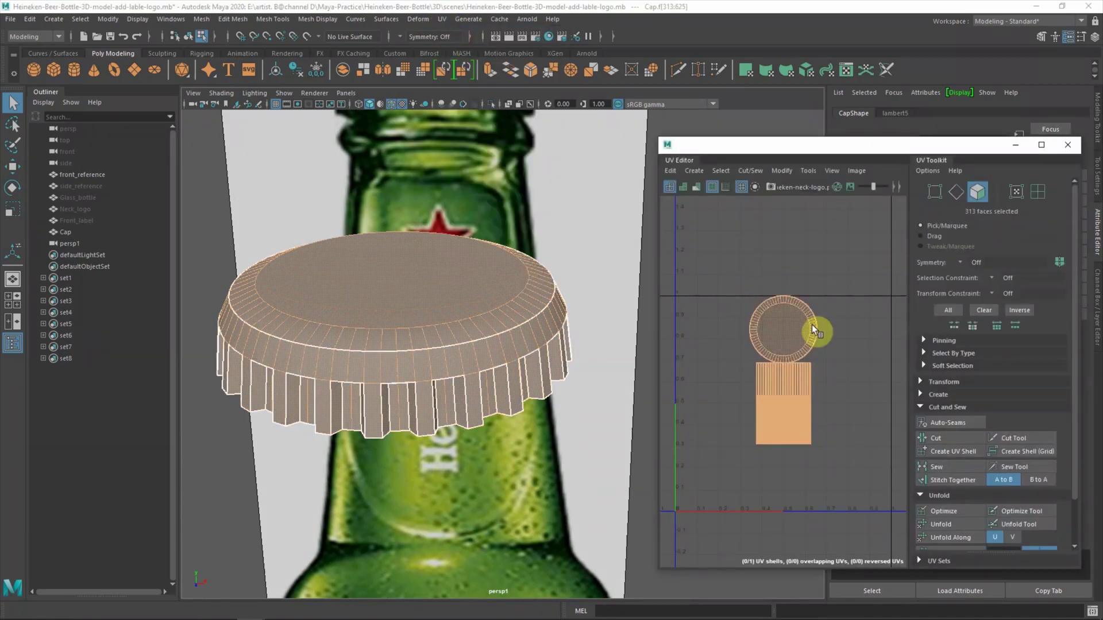
left_click(895, 187)
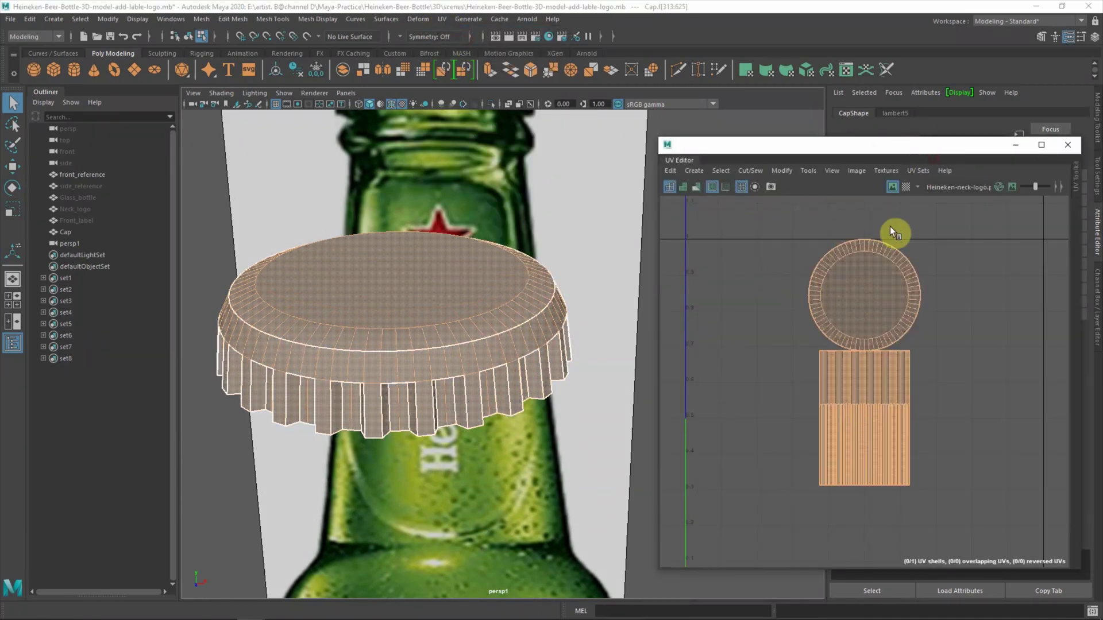
key("space")
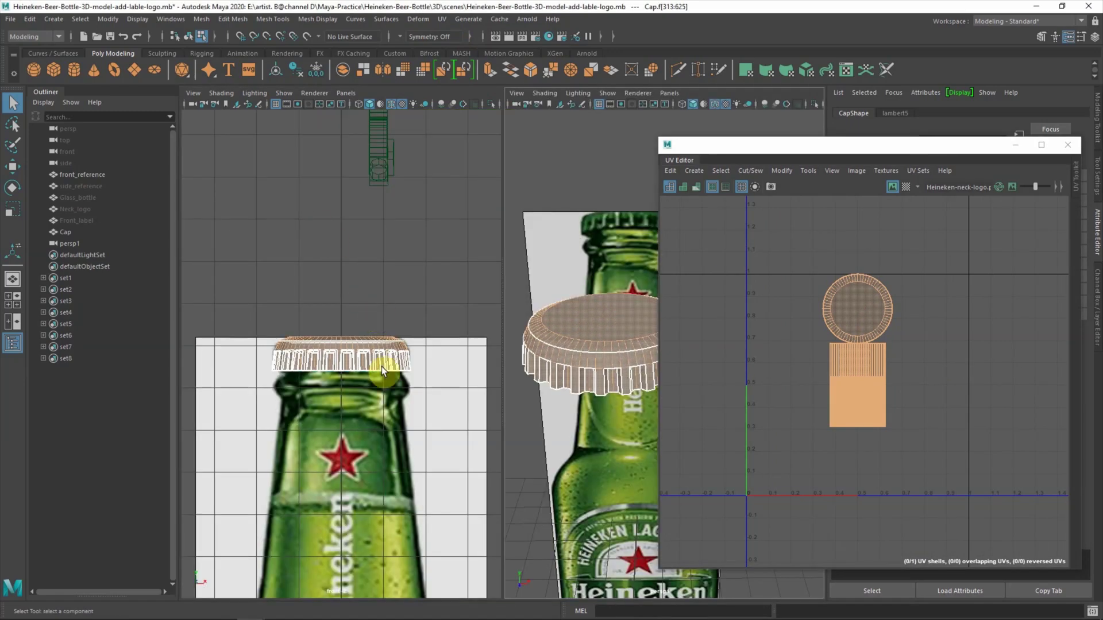
key("space")
left_click_drag(267, 179, 323, 196)
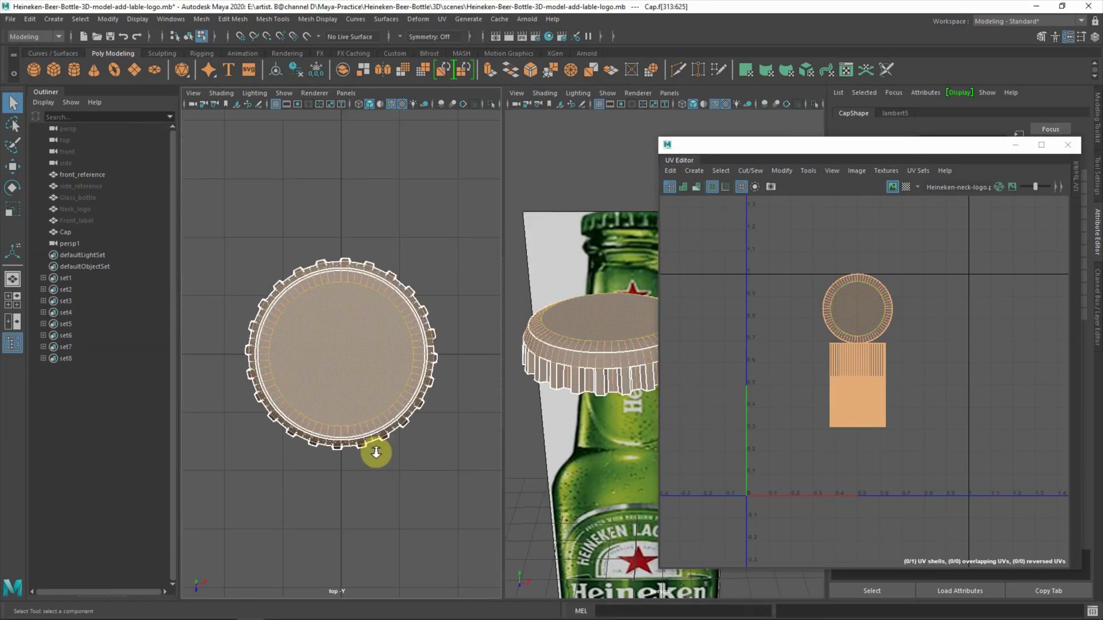
left_click(440, 19)
left_click(477, 109)
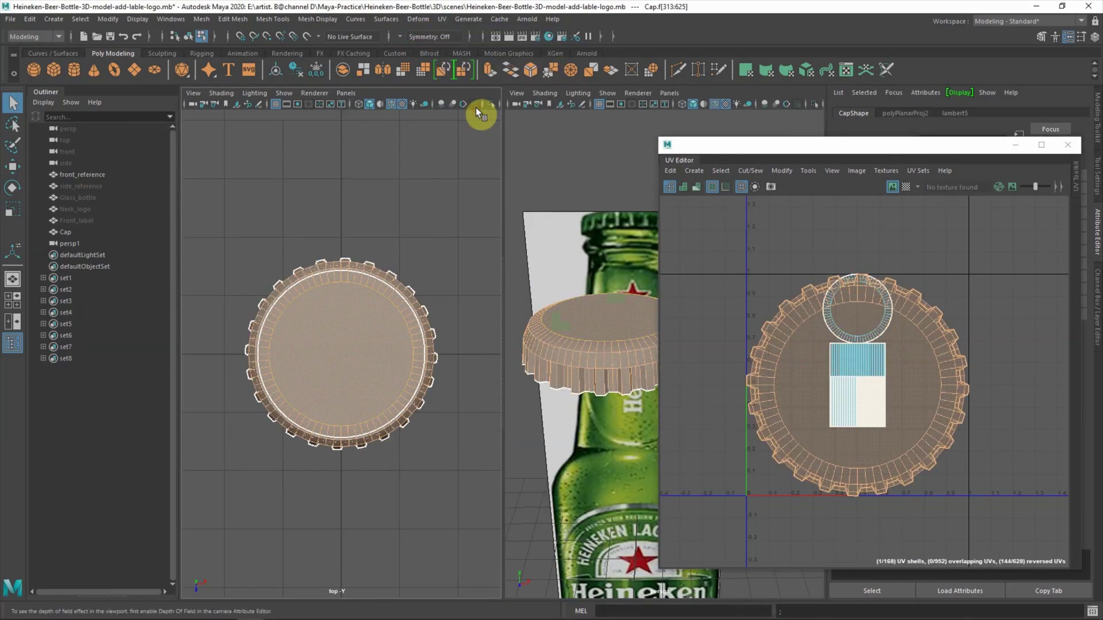
- Move the cap's new UV shell one unit to the left
left_click(915, 411)
key("w")
scroll(948, 394, "down", 2)
left_click_drag(947, 394, 768, 379)
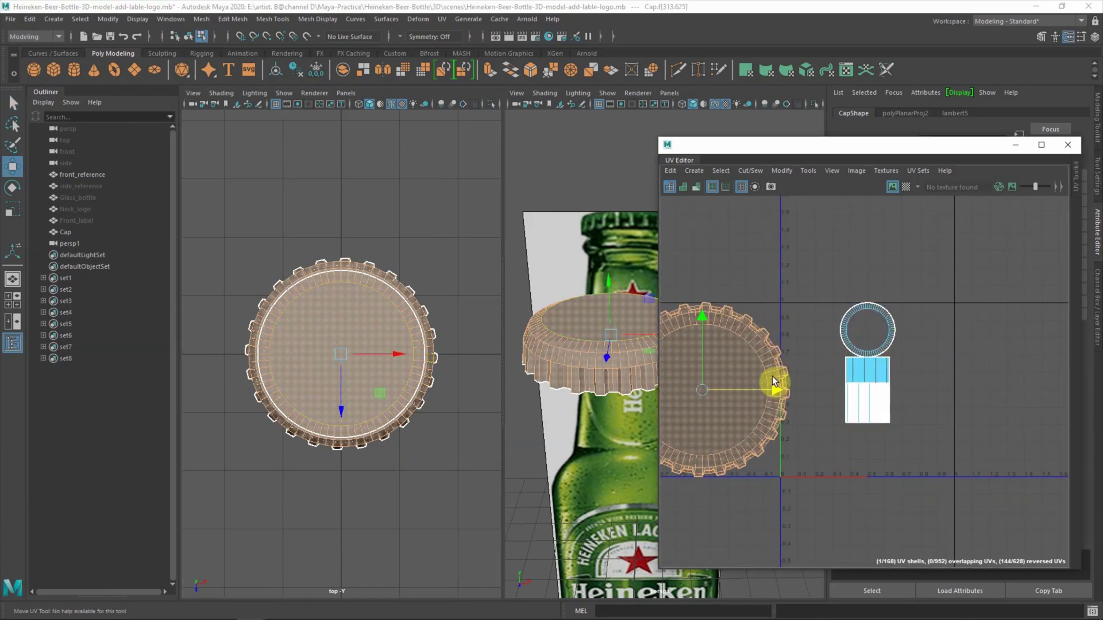
middle_click_drag(795, 381, 818, 348, "alt")
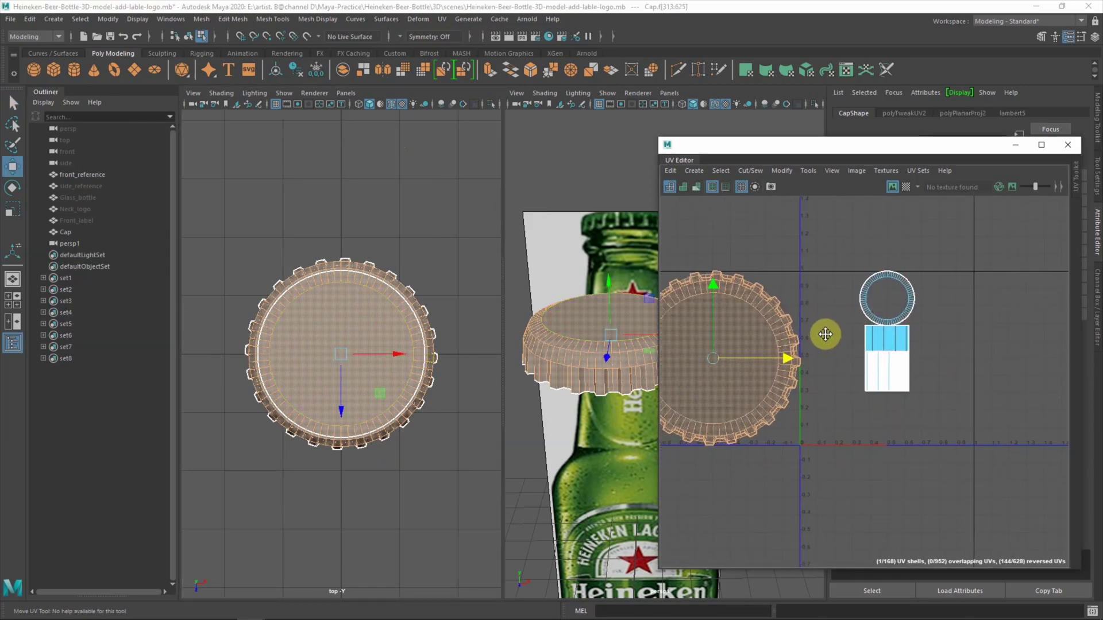
- Select the flat disc faces on the cap's top
key("space")
left_click_drag(501, 388, 458, 249, "alt")
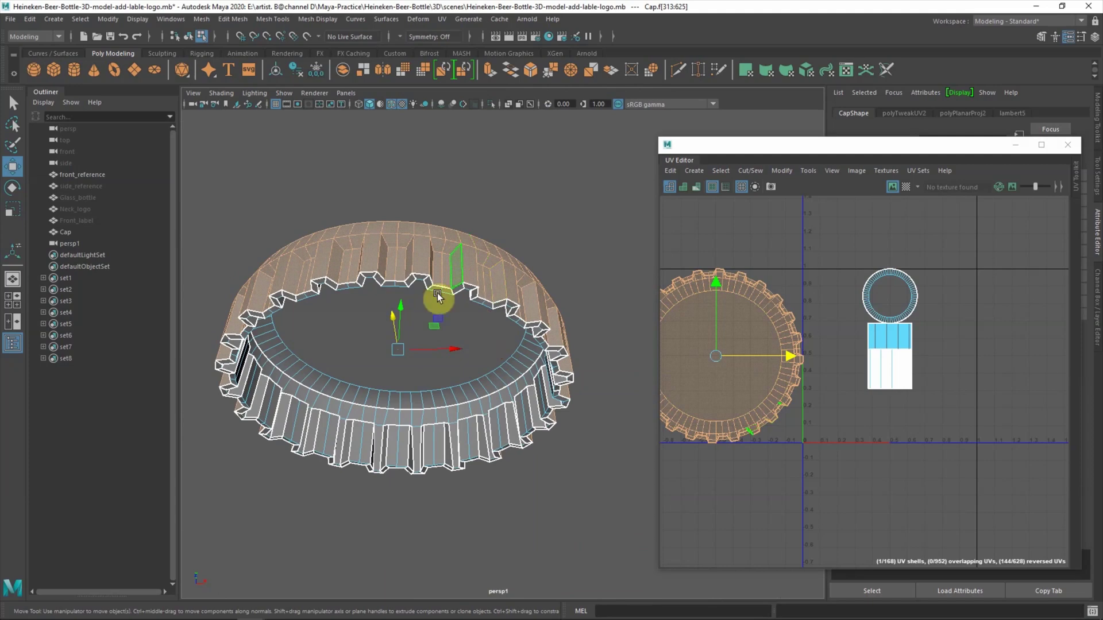
scroll(458, 248, "up", 3)
right_click_drag(462, 204, 461, 236)
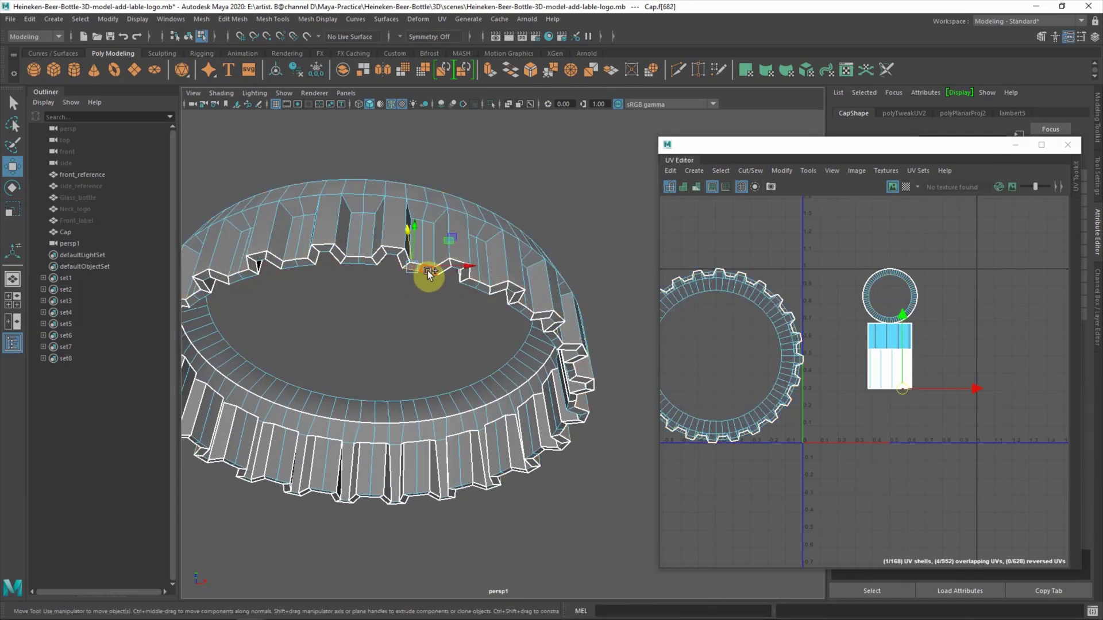
left_click(464, 299)
key("space")
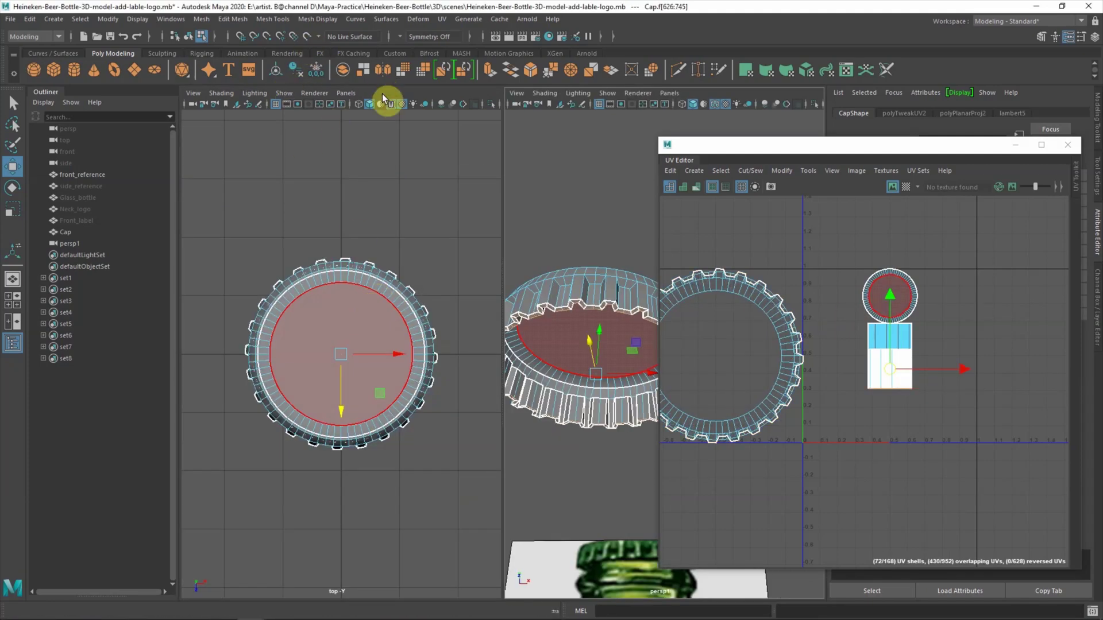
left_click(441, 19)
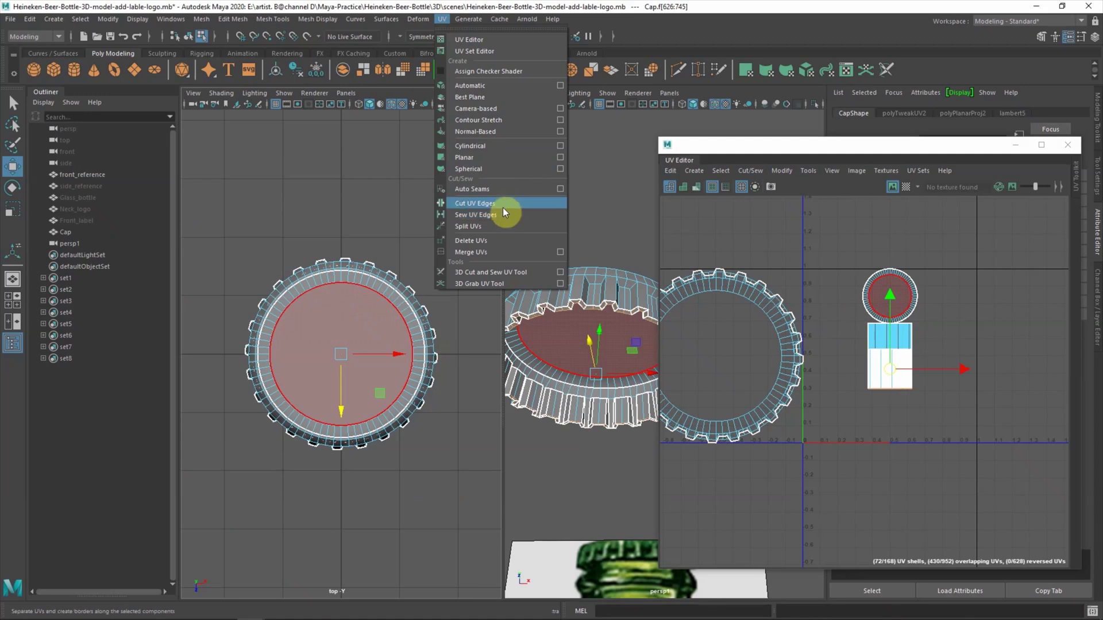
- Planar-project the cap's disc faces and move the gear-shaped UV shell to the right
left_click(501, 108)
left_click(857, 372)
scroll(878, 408, "down", 2)
left_click_drag(956, 370, 1090, 372)
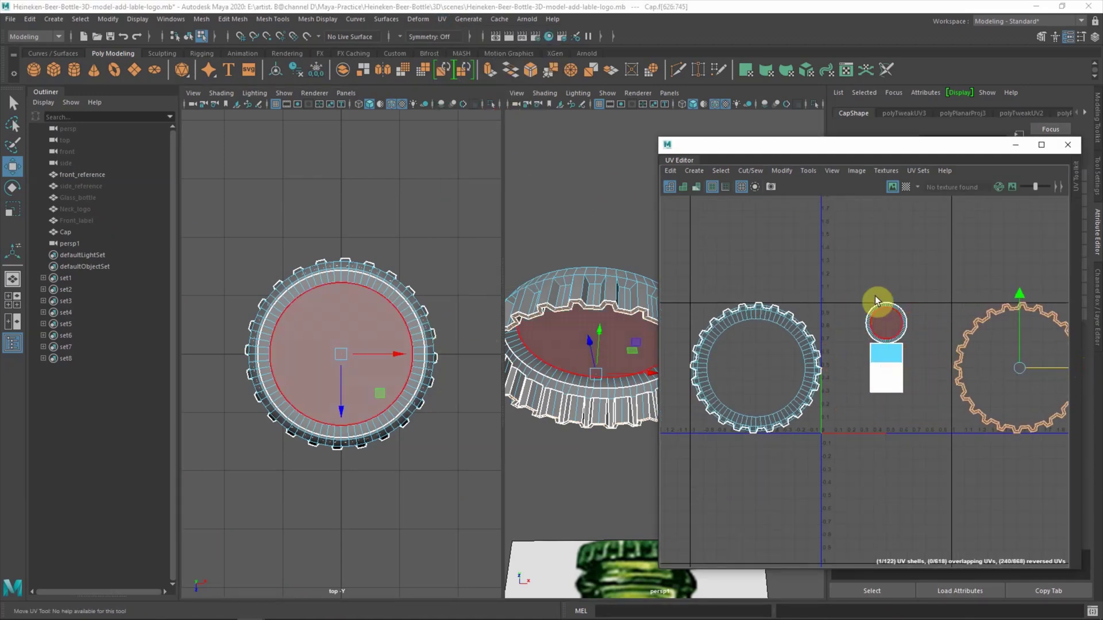
- Reproject all of the cap's UVs flat with planar mapping
left_click(525, 318)
left_click(441, 19)
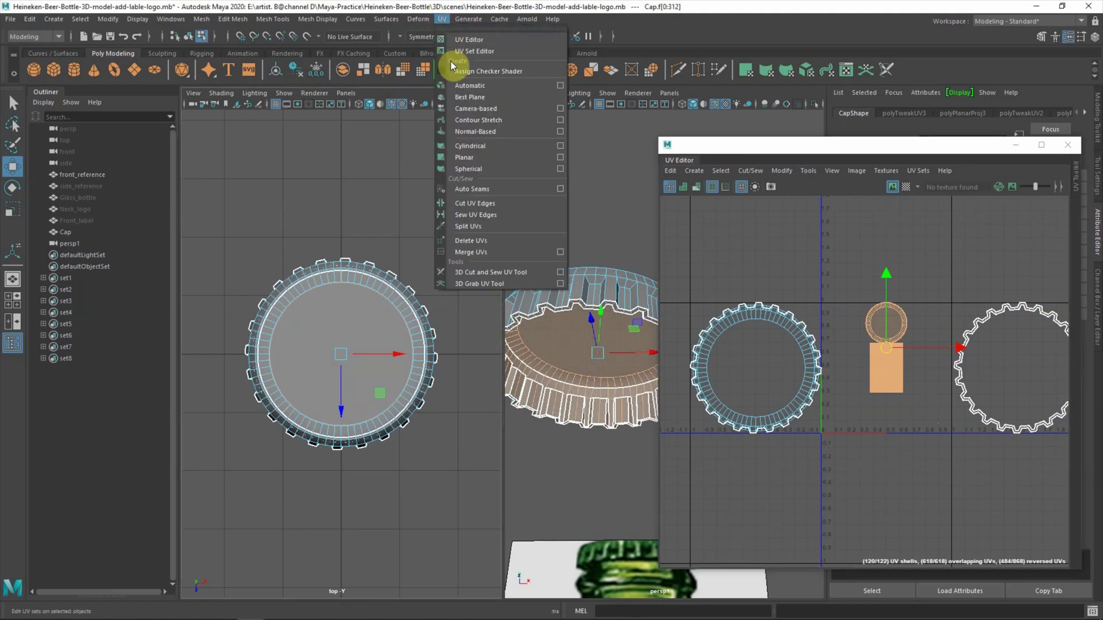
left_click(468, 108)
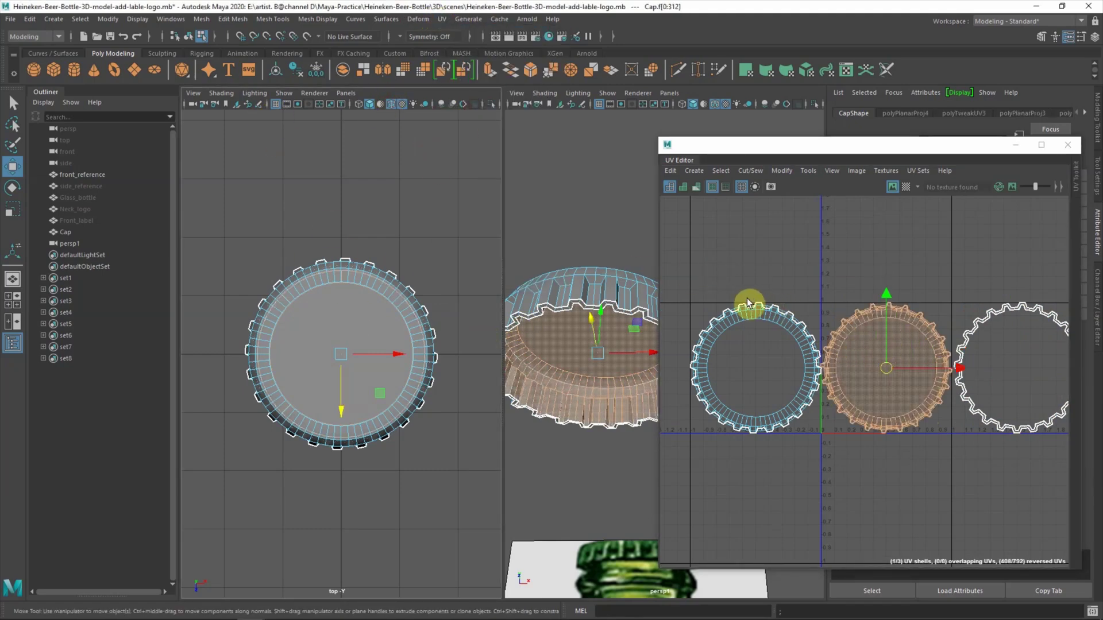
left_click_drag(887, 145, 680, 120)
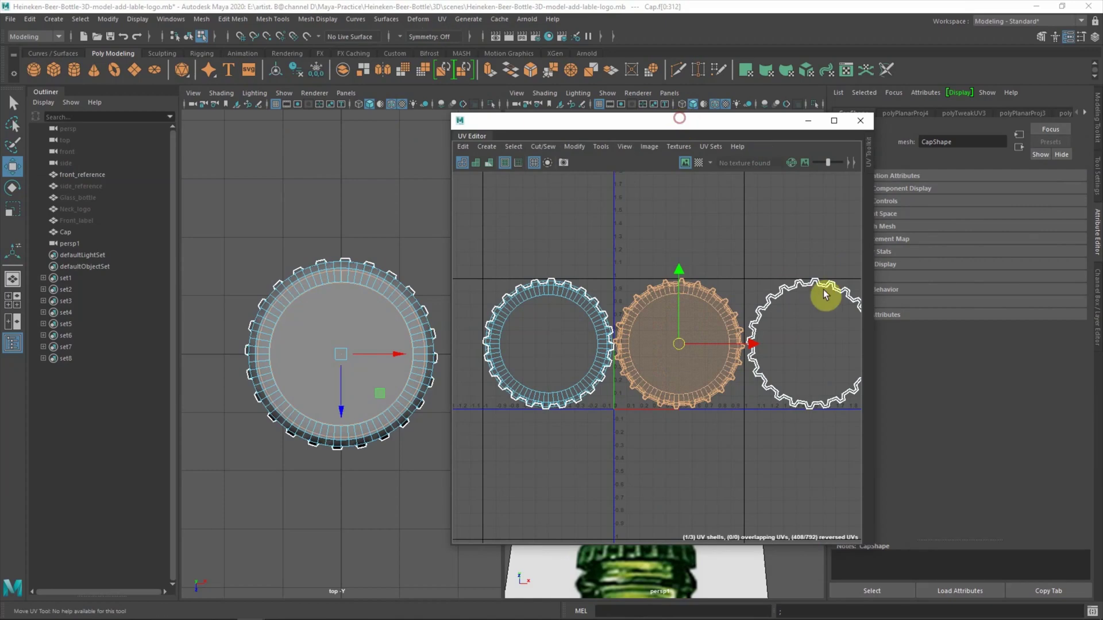
scroll(680, 298, "up", 3)
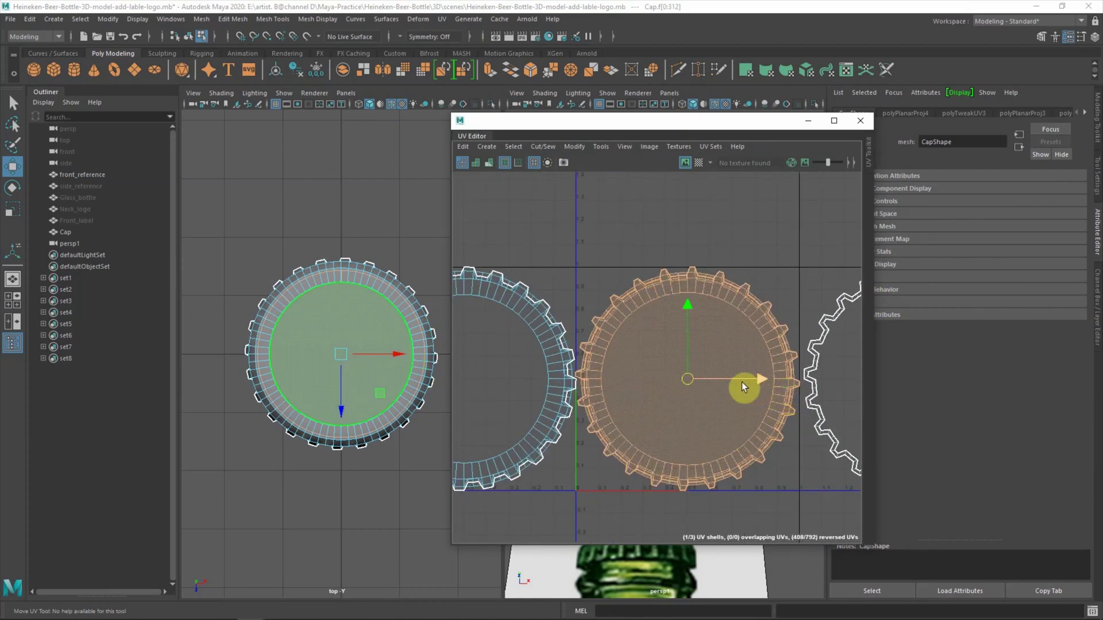
left_click(770, 234)
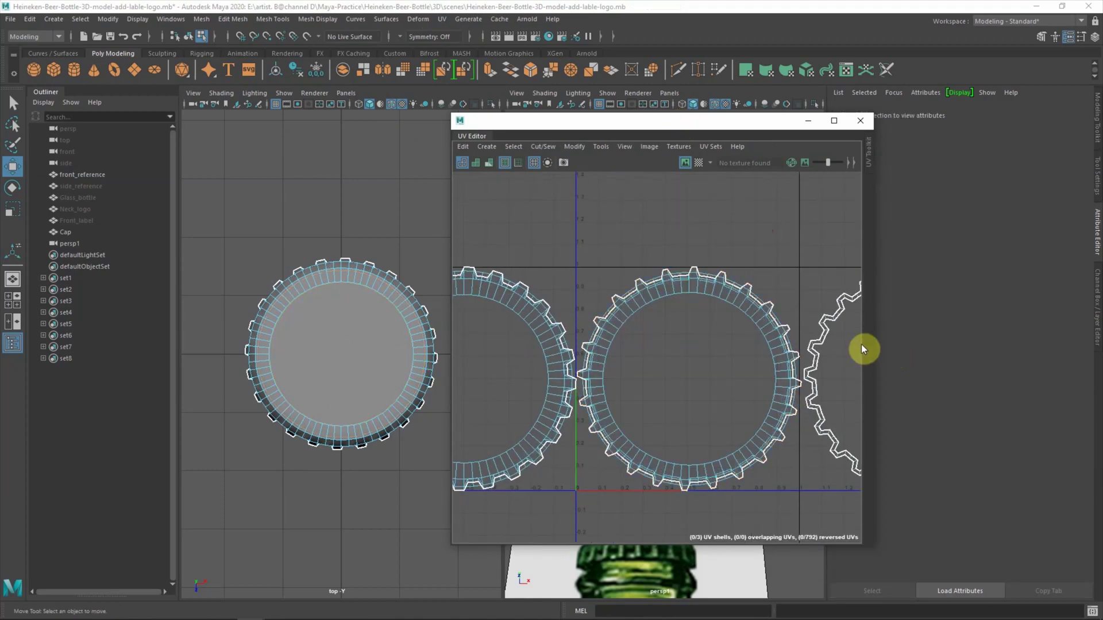
- Select all three UV shells and slide them to the right
scroll(691, 332, "down", 2)
scroll(697, 364, "down", 2)
left_click_drag(522, 264, 832, 436)
left_click_drag(745, 358, 845, 367)
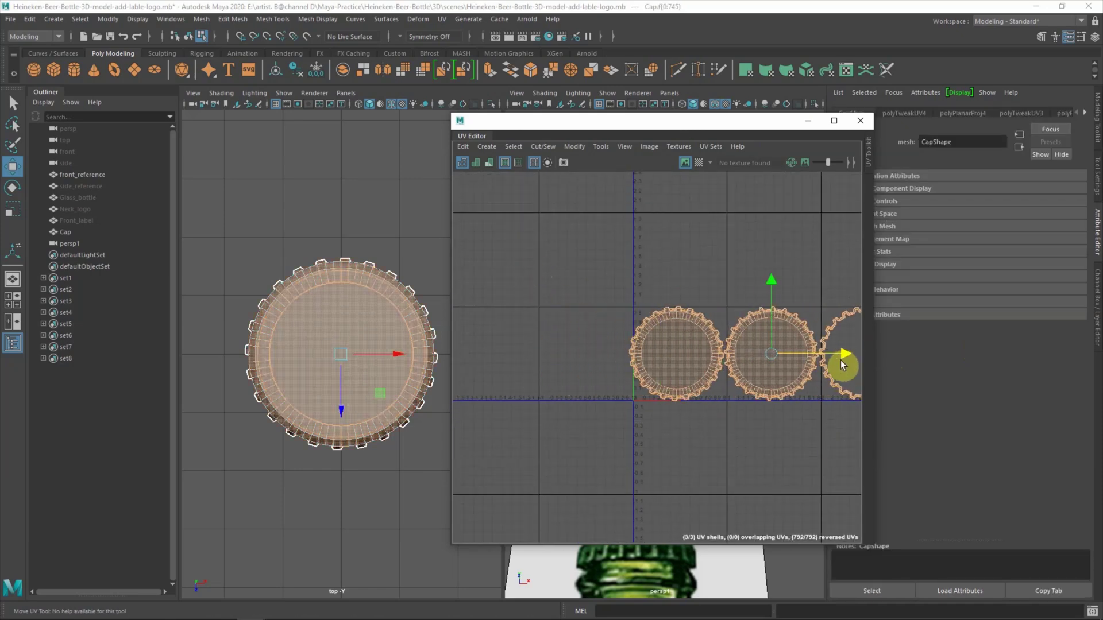
left_click(705, 313)
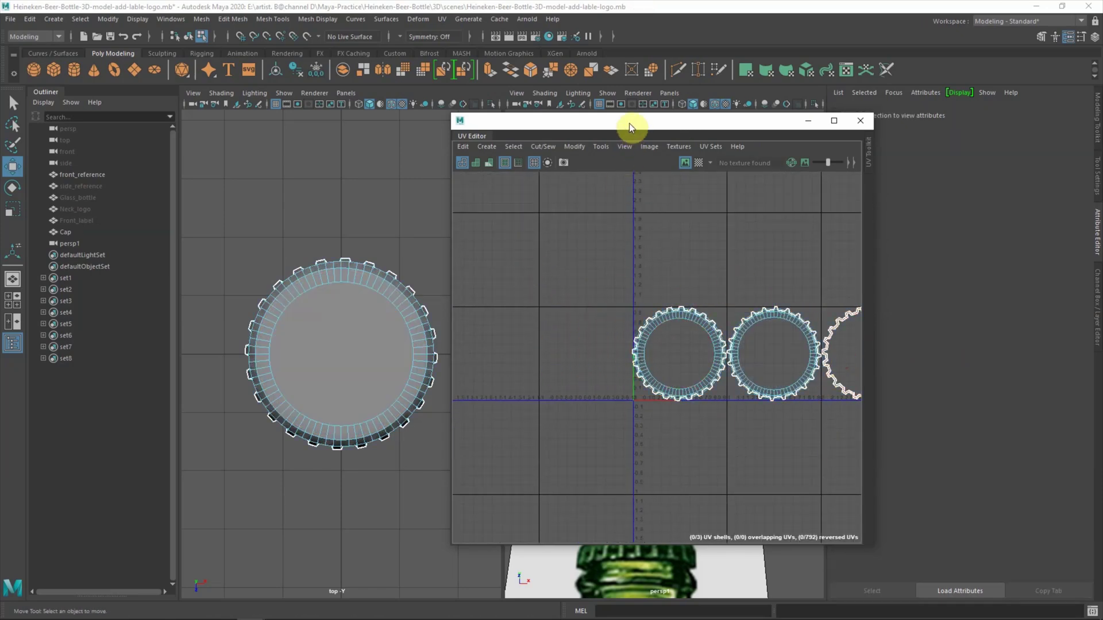
left_click_drag(630, 128, 826, 154)
scroll(575, 330, "up", 3)
- Orbit in close on the cap and reselect the whole cap to show its UVs
mouse_move(575, 331)
left_mouse_down("alt")
mouse_move(608, 352)
mouse_move(619, 285)
left_mouse_up("alt")
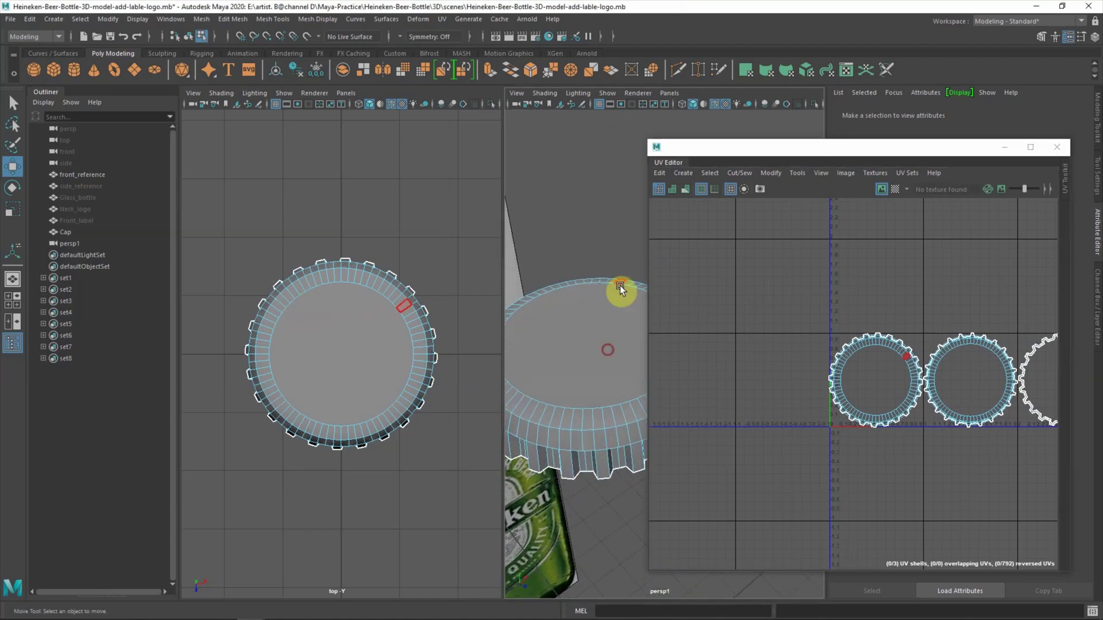
left_click(582, 182)
key("space")
mouse_move(485, 384)
left_mouse_down("alt")
mouse_move(450, 381)
mouse_move(466, 273)
left_mouse_up("alt")
right_click_drag(441, 299, 494, 275)
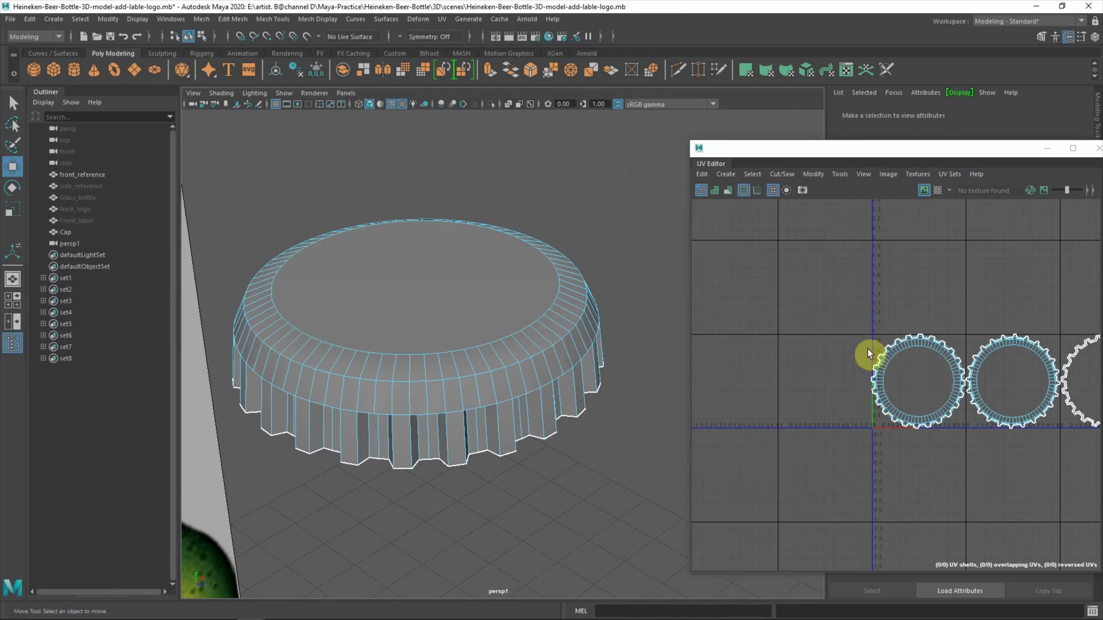
left_click(896, 354)
mouse_move(536, 280)
left_mouse_down("alt")
mouse_move(513, 300)
mouse_move(506, 349)
left_mouse_up("alt")
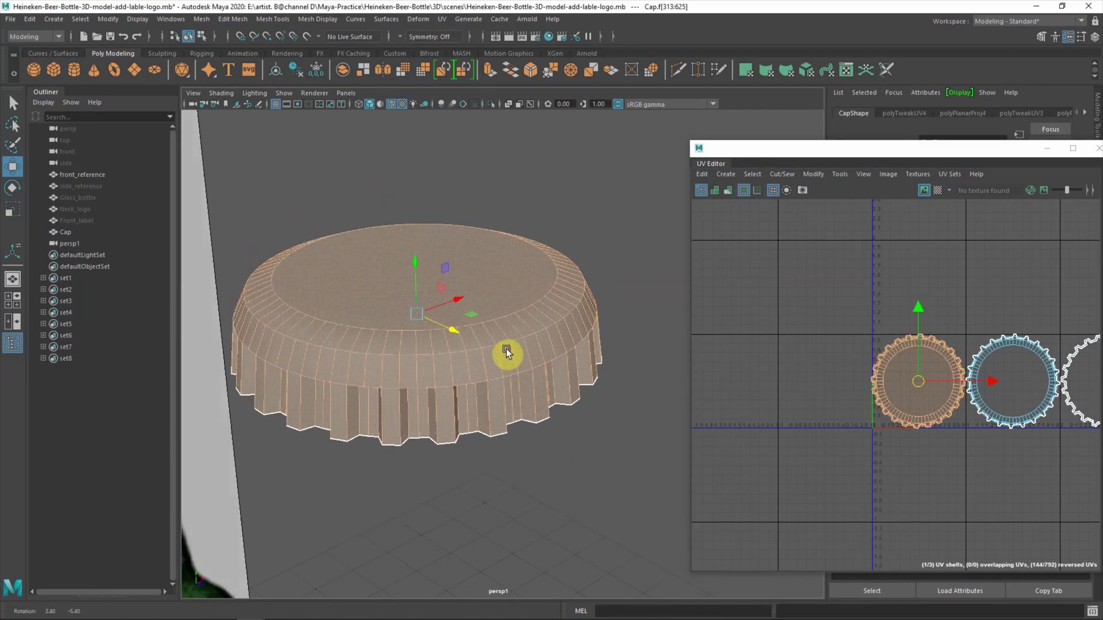
- Move the UV Editor window up-left and shrink its width and height
left_click_drag(872, 153, 663, 139)
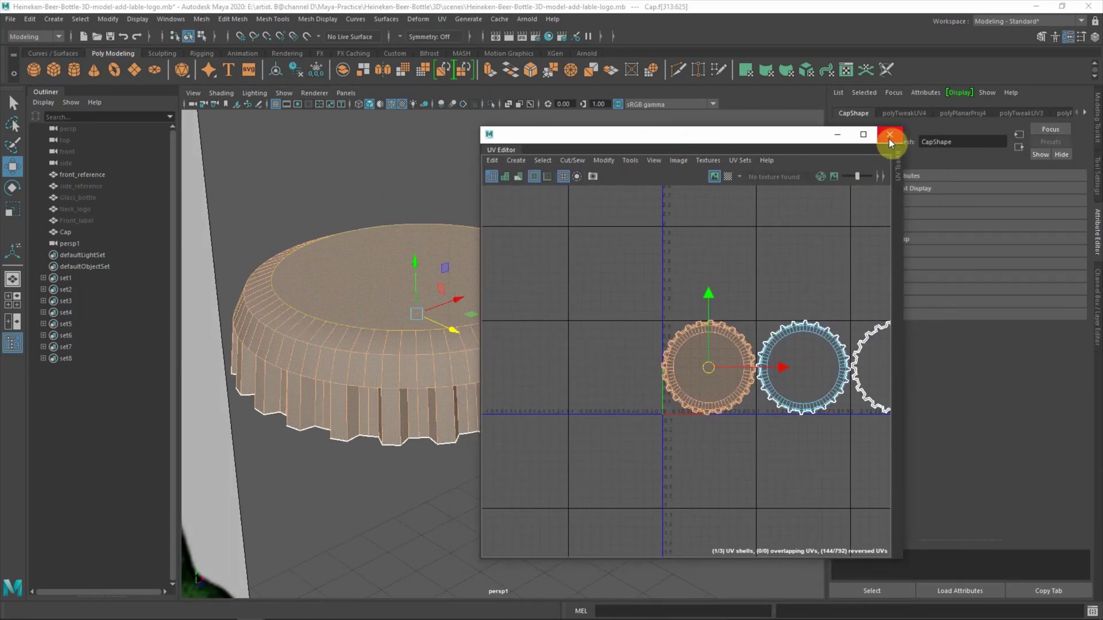
left_click_drag(903, 202, 793, 202)
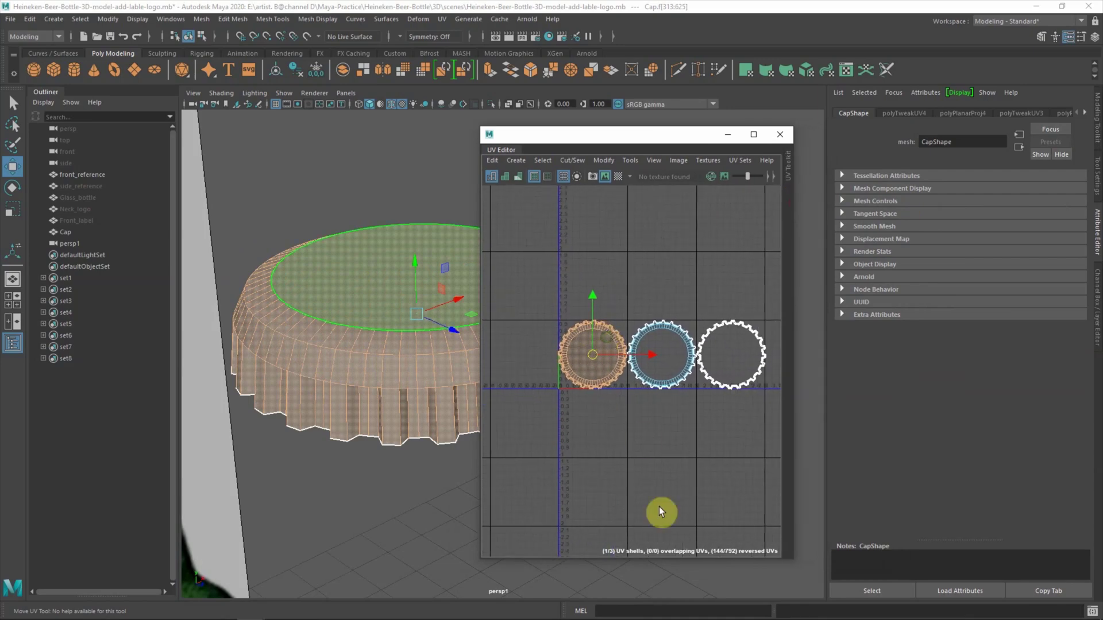
mouse_move(676, 560)
left_mouse_down()
mouse_move(674, 397)
mouse_move(638, 343)
left_mouse_up()
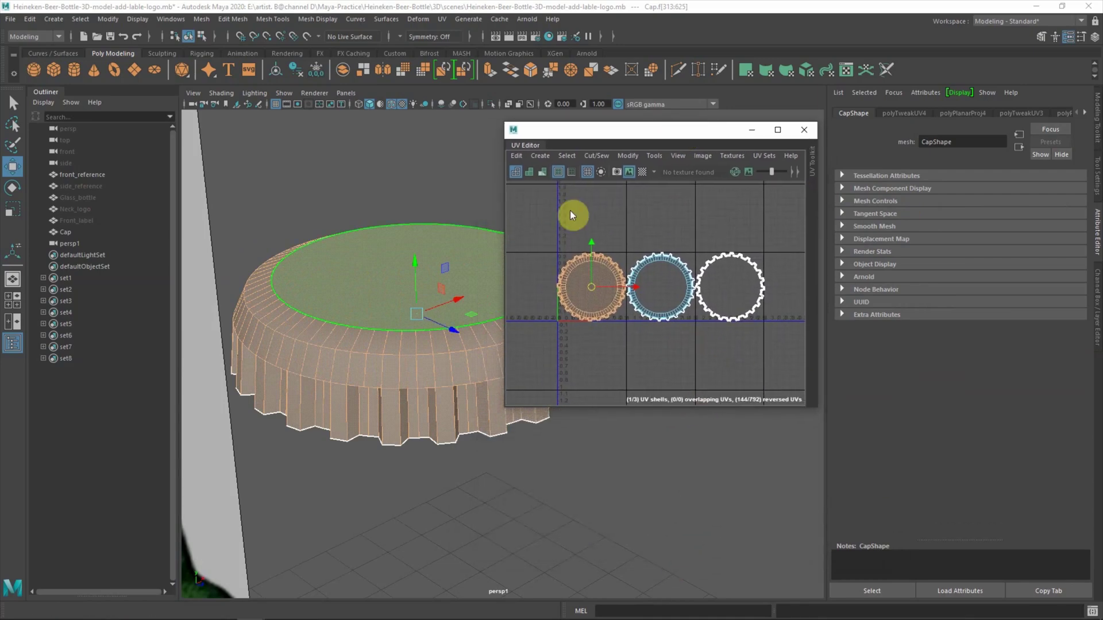
- Assign a new Lambert material named cap_outside to the cap
left_click(429, 262)
right_click_drag(425, 247, 435, 473)
left_click(449, 528)
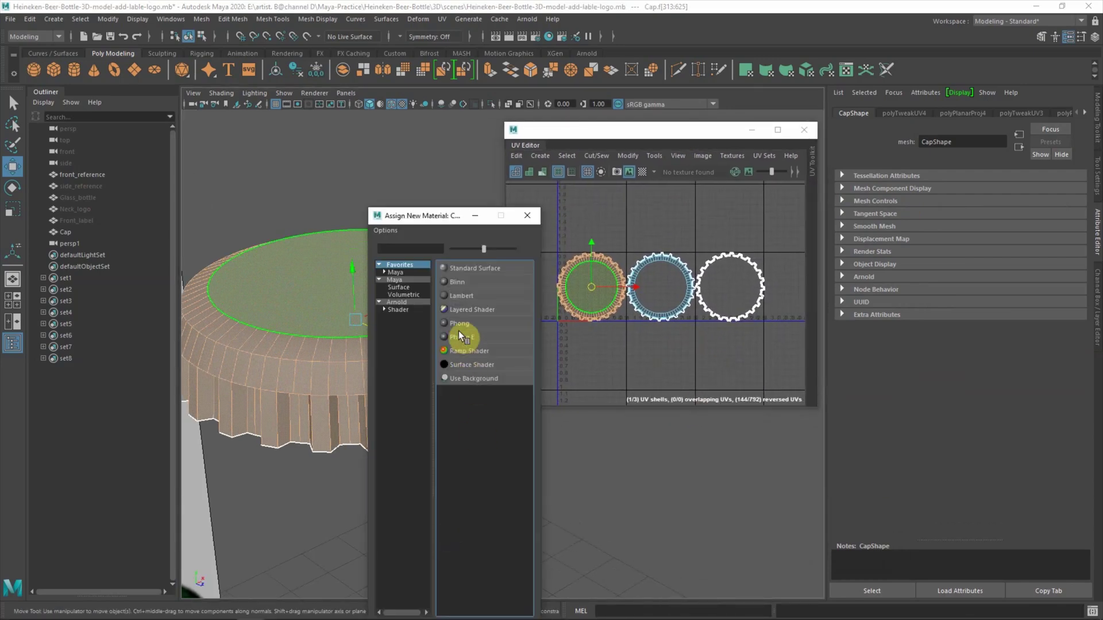
left_click(460, 298)
type("cap-outside")
key("Return")
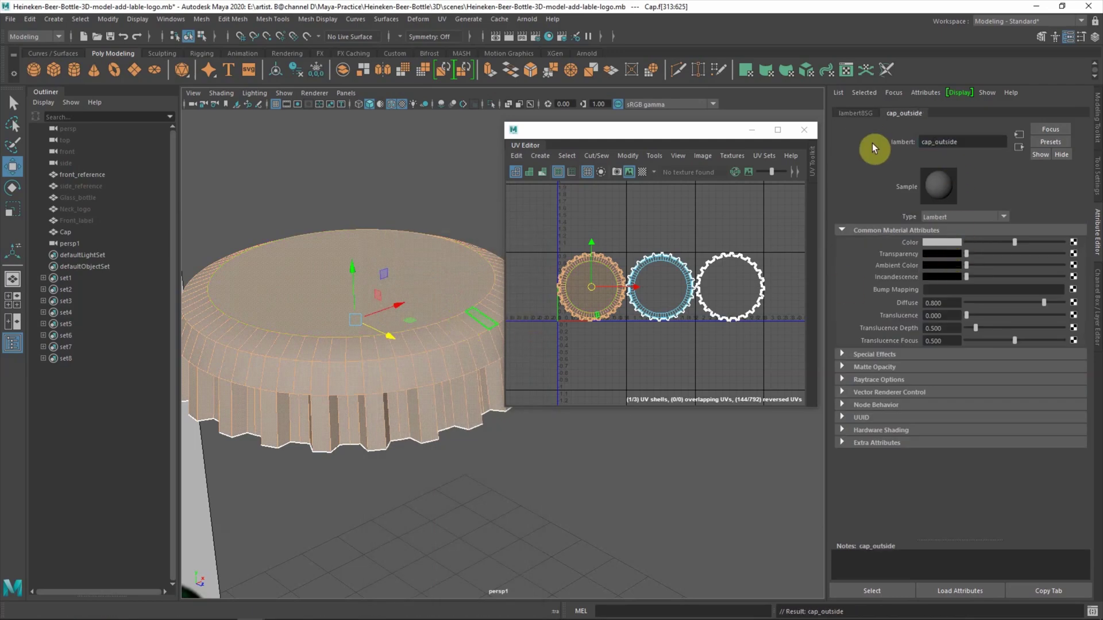
- Map heineken-cap-logo.png as a file texture on cap_outside's Color
left_click(1073, 244)
left_click(496, 232)
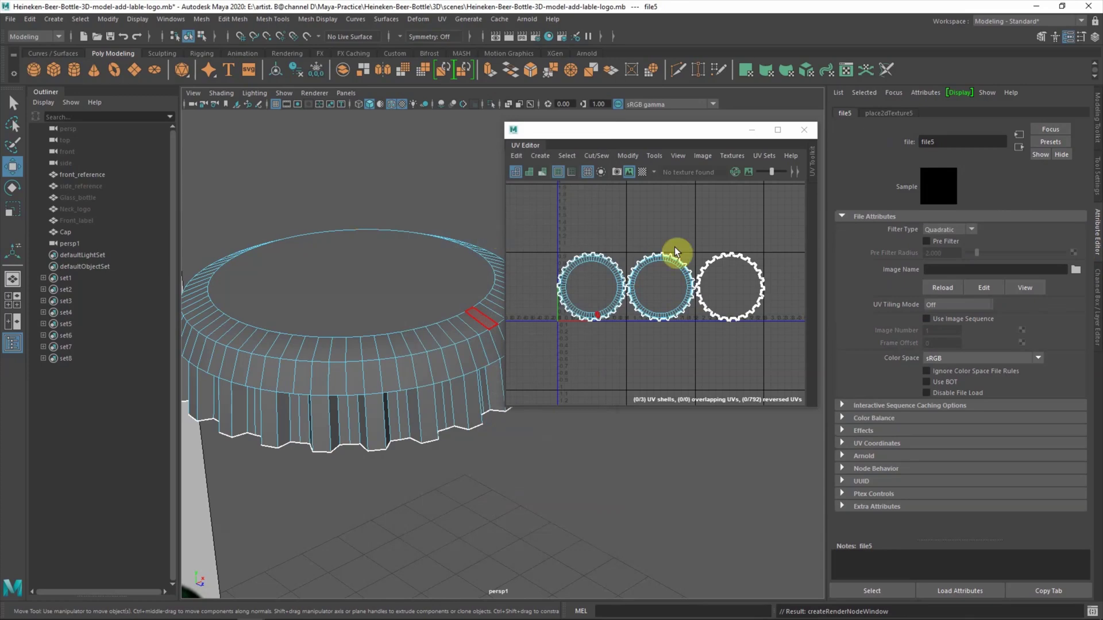
left_click(1076, 270)
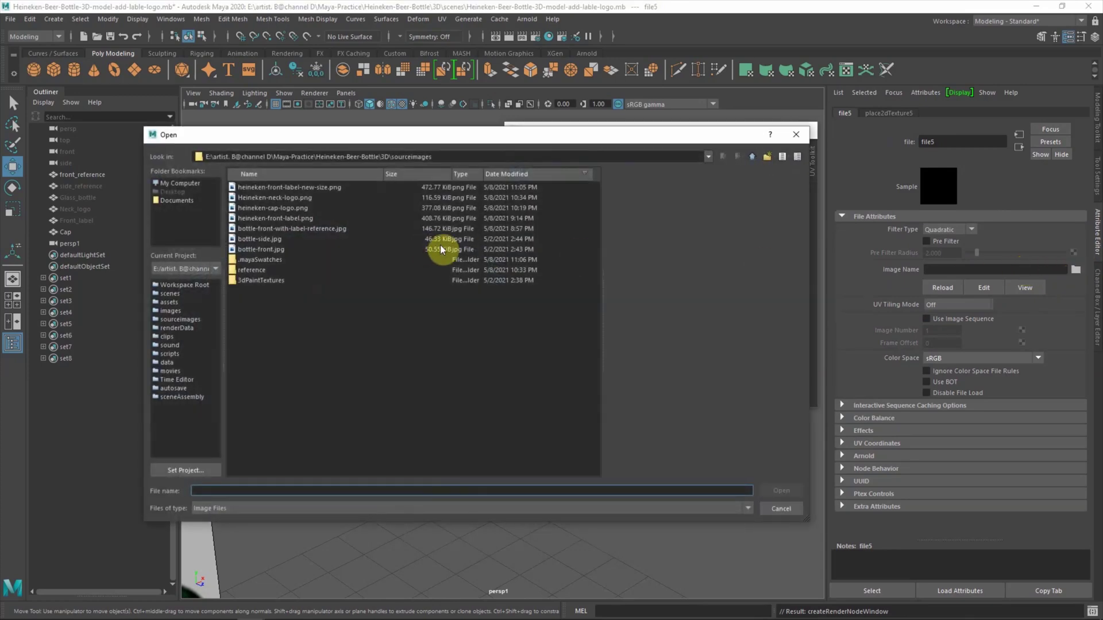
left_click(297, 210)
left_click(781, 490)
- Orbit to view the textured cap and select the middle UV shell
mouse_move(424, 364)
left_mouse_down("alt")
mouse_move(406, 394)
mouse_move(332, 428)
mouse_move(355, 399)
left_mouse_up("alt")
scroll(608, 382, "up", 3)
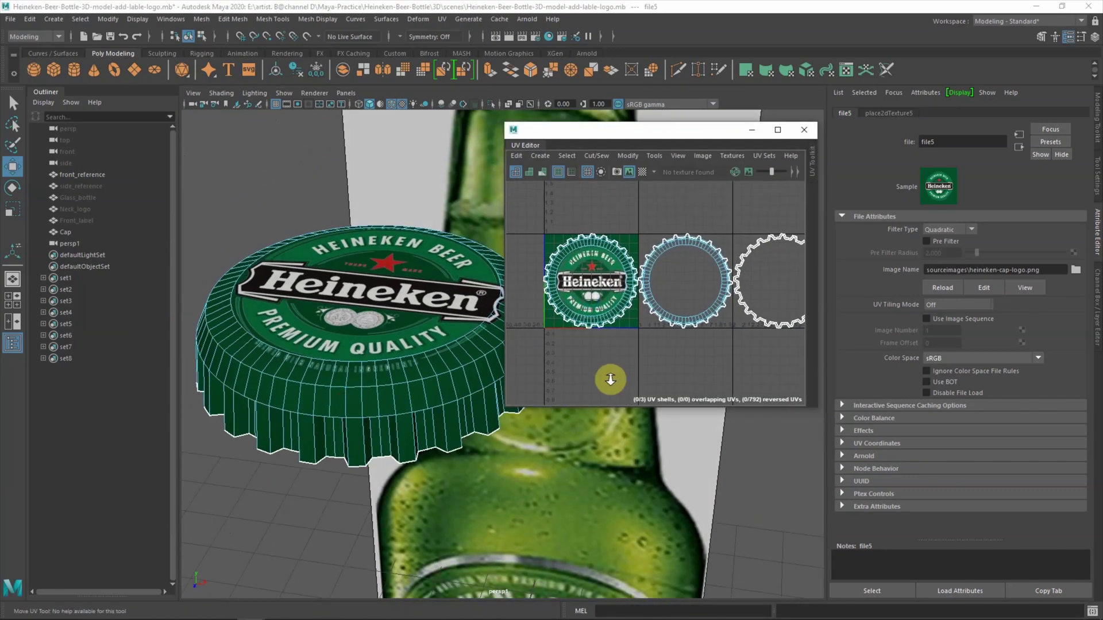
right_click_drag(667, 210, 669, 231)
double_click(672, 251)
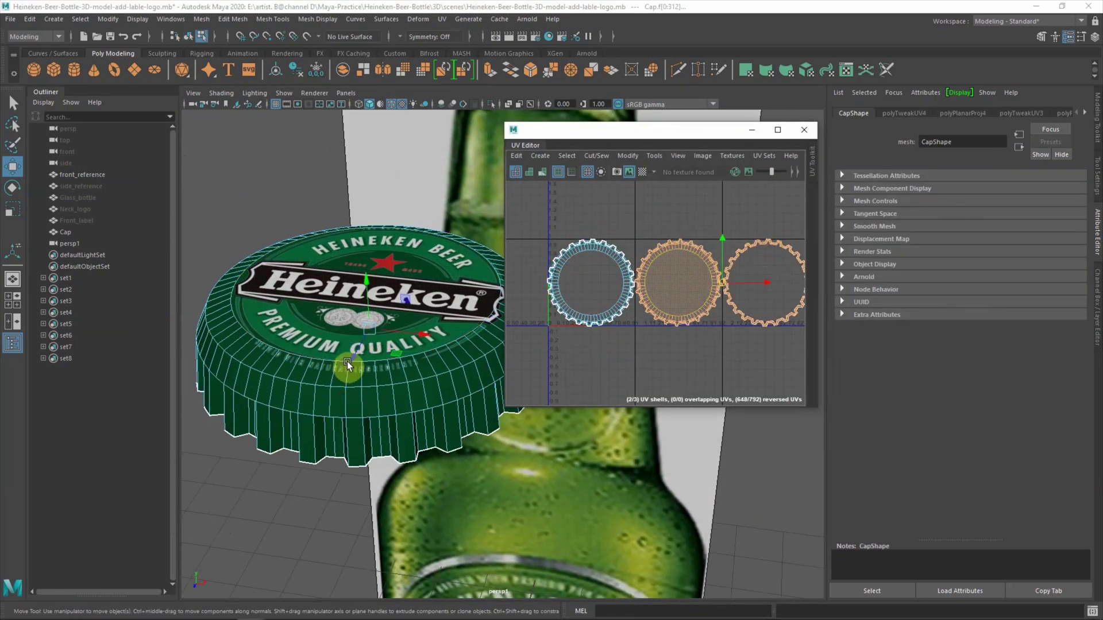
- Assign a new Lambert named cap_inside to the cap's underside
left_click_drag(347, 368, 370, 300, "alt")
right_click(374, 262)
left_click(377, 535)
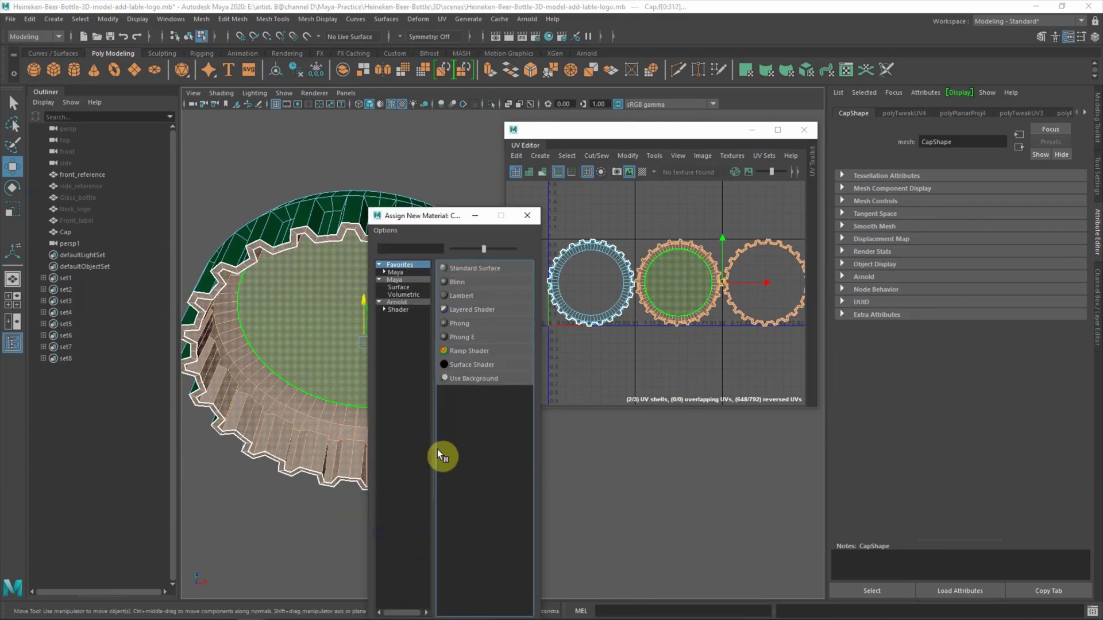
left_click(461, 297)
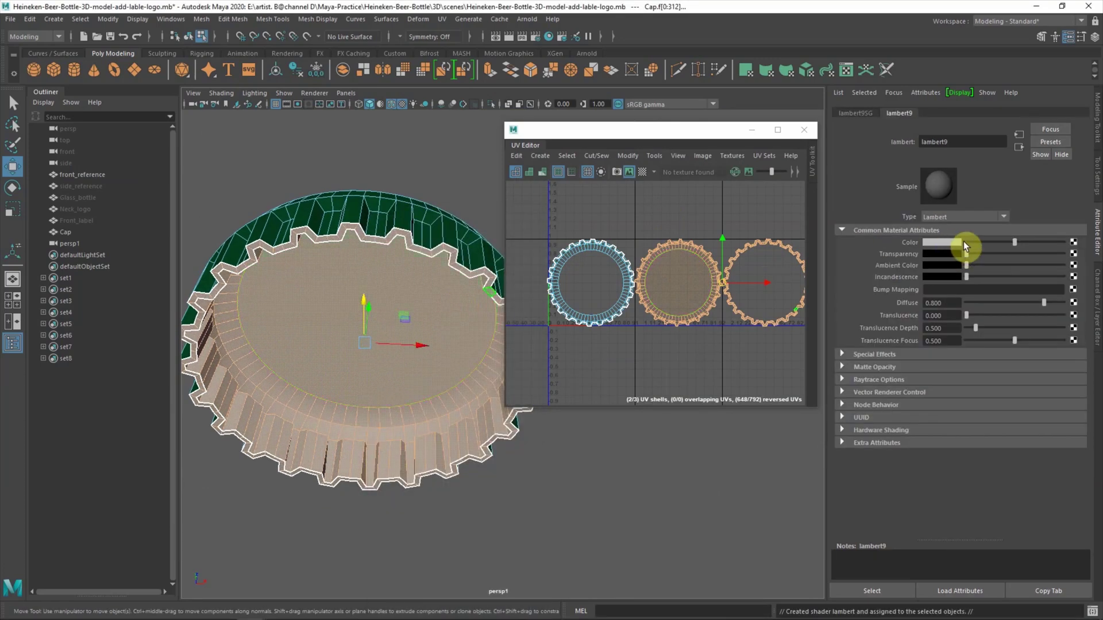
double_click(947, 142)
type("cap")
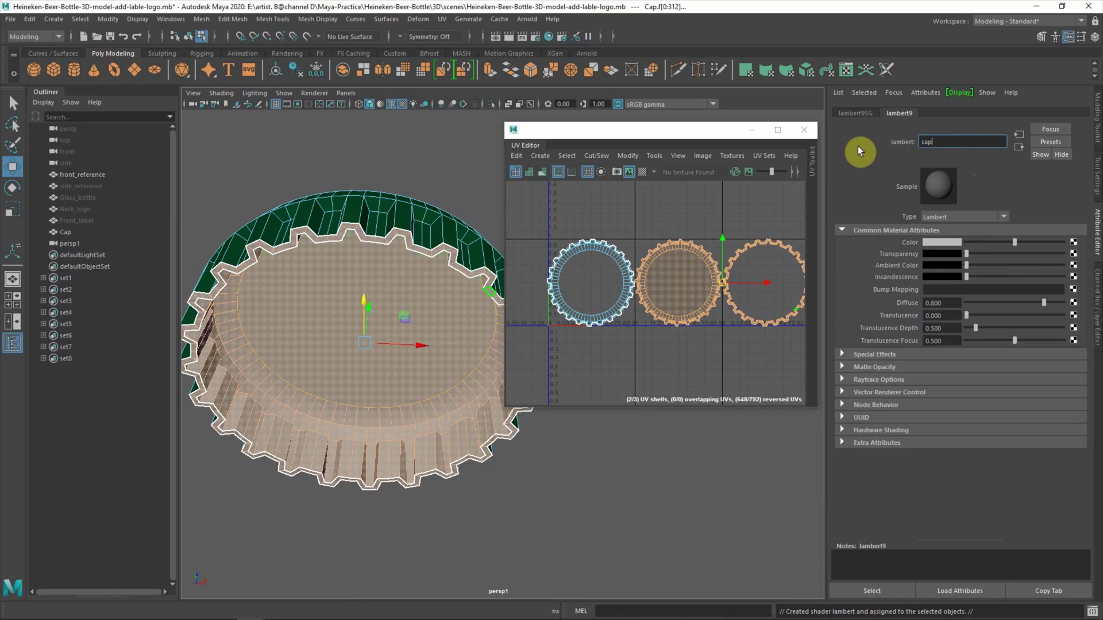
type("-insd")
key("BackSpace")
type("ide")
key("Return")
- Darken the cap_inside colour slightly, then clear the selection
left_click_drag(1017, 243, 1011, 243)
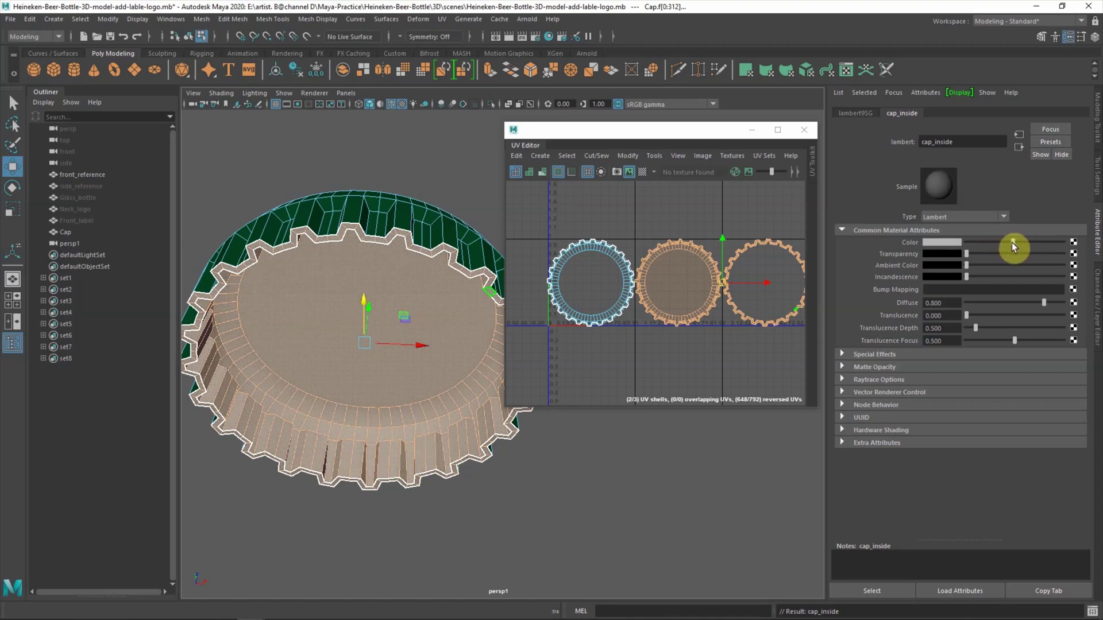
left_click_drag(1011, 242, 987, 237)
left_click(307, 151)
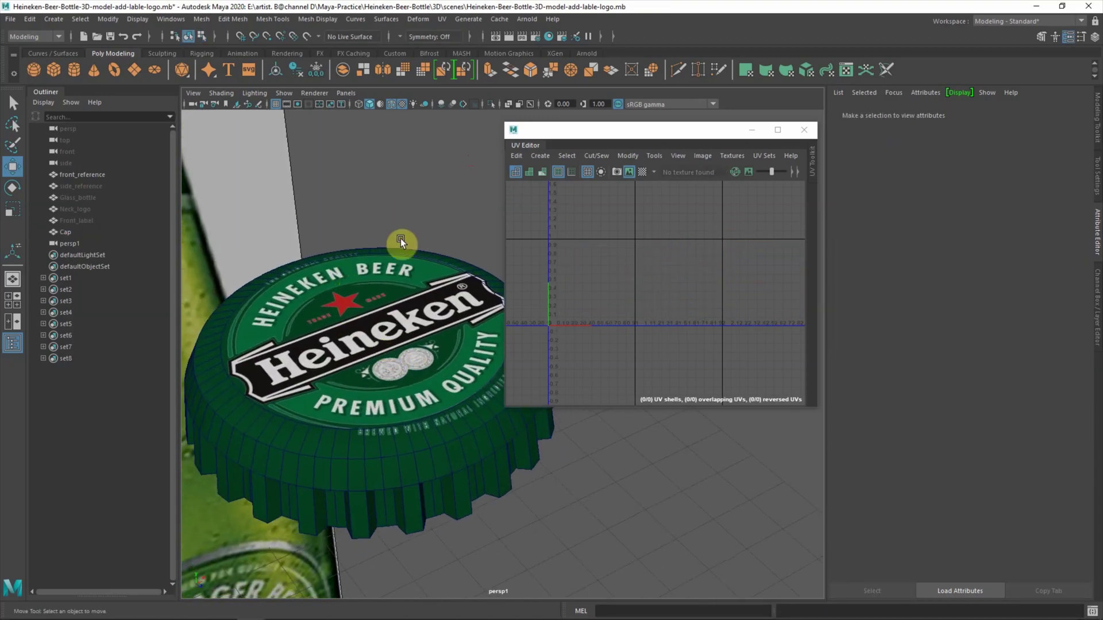
- Orbit to a close top-down view of the cap and select its inner face
left_click(407, 274)
mouse_move(431, 343)
left_mouse_down("alt")
mouse_move(364, 286)
mouse_move(352, 251)
left_mouse_up("alt")
scroll(384, 302, "up", 5)
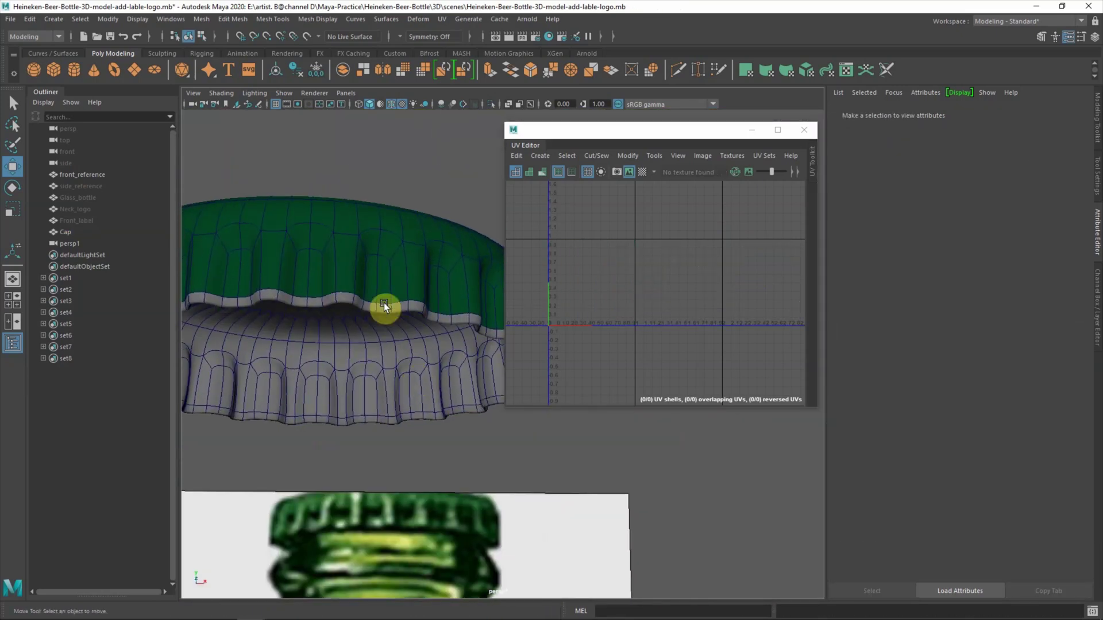
left_click(380, 288)
mouse_move(381, 222)
left_mouse_down("alt")
mouse_move(369, 270)
mouse_move(424, 143)
mouse_move(377, 188)
left_mouse_up("alt")
left_click(377, 188)
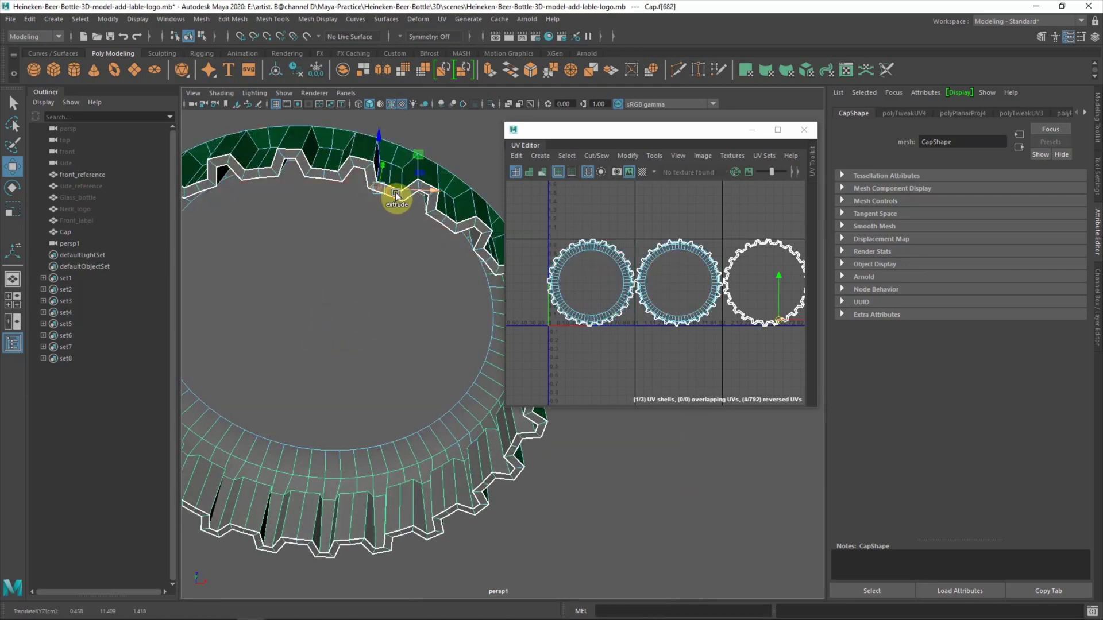
left_click(383, 189)
key("q")
- Select the ring of rim faces and assign the existing cap_inside material
double_click(386, 219)
left_click_drag(386, 219, 398, 229, "alt")
right_click_drag(393, 206, 392, 508)
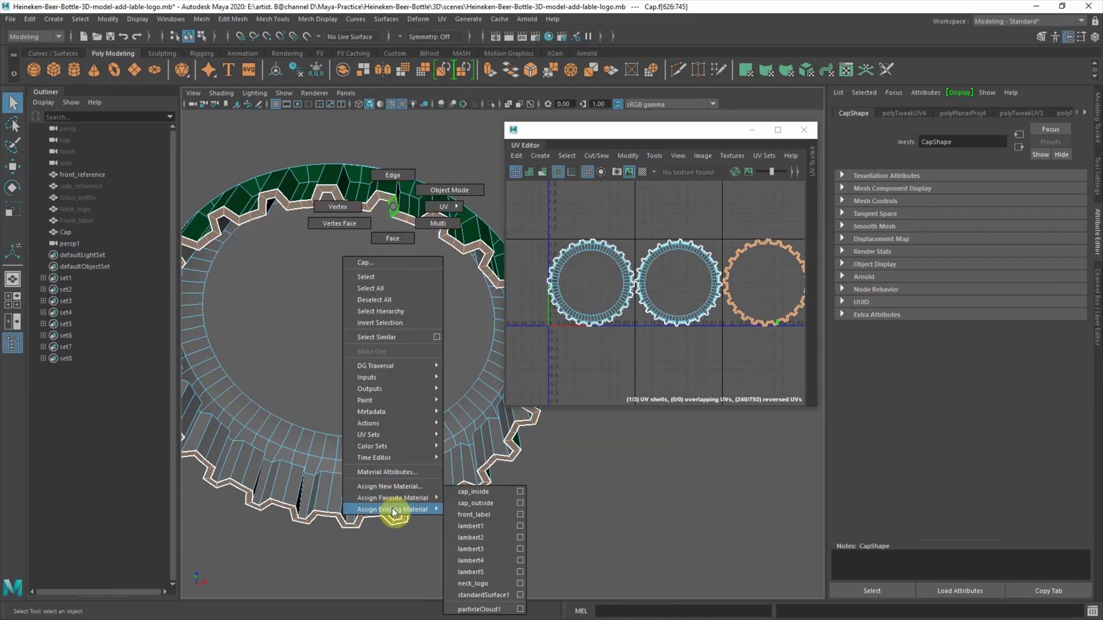
right_click_drag(457, 494, 457, 494)
left_click(412, 437)
- Preview the whole cap in smooth mode (3) and close the UV Editor
mouse_move(361, 219)
left_mouse_down("alt")
mouse_move(402, 236)
mouse_move(445, 352)
mouse_move(357, 278)
mouse_move(337, 322)
left_mouse_up("alt")
left_click(409, 254)
key("3")
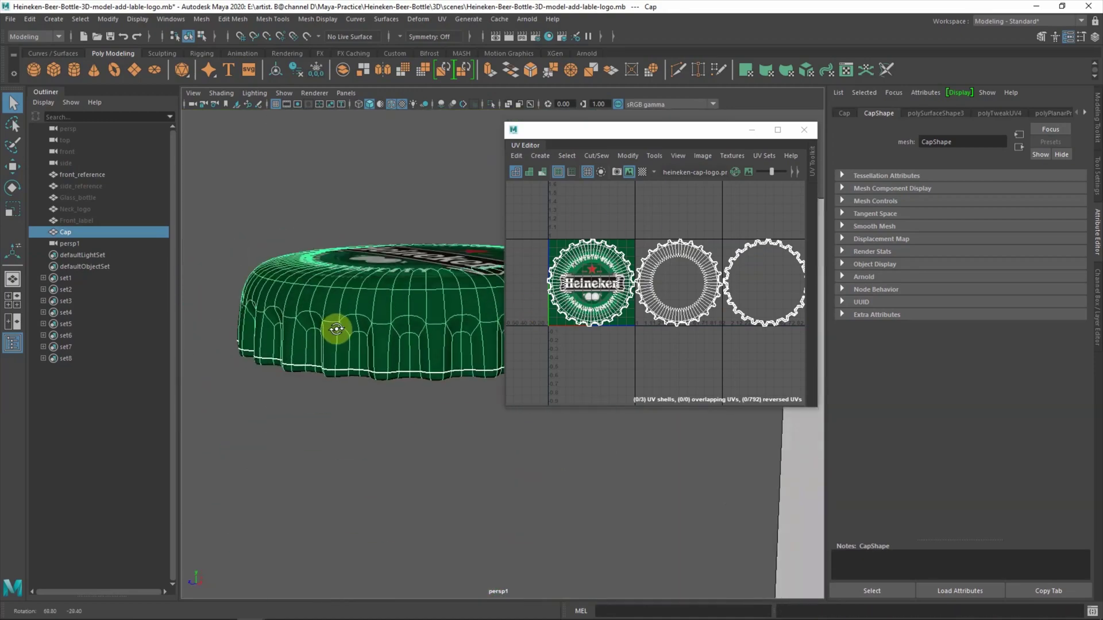
left_click(803, 129)
mouse_move(570, 398)
left_mouse_down("alt")
mouse_move(456, 349)
mouse_move(521, 437)
left_mouse_up("alt")
- Unhide the Neck_logo strip on the bottle
left_click(522, 436)
left_click_drag(475, 346, 427, 298, "alt")
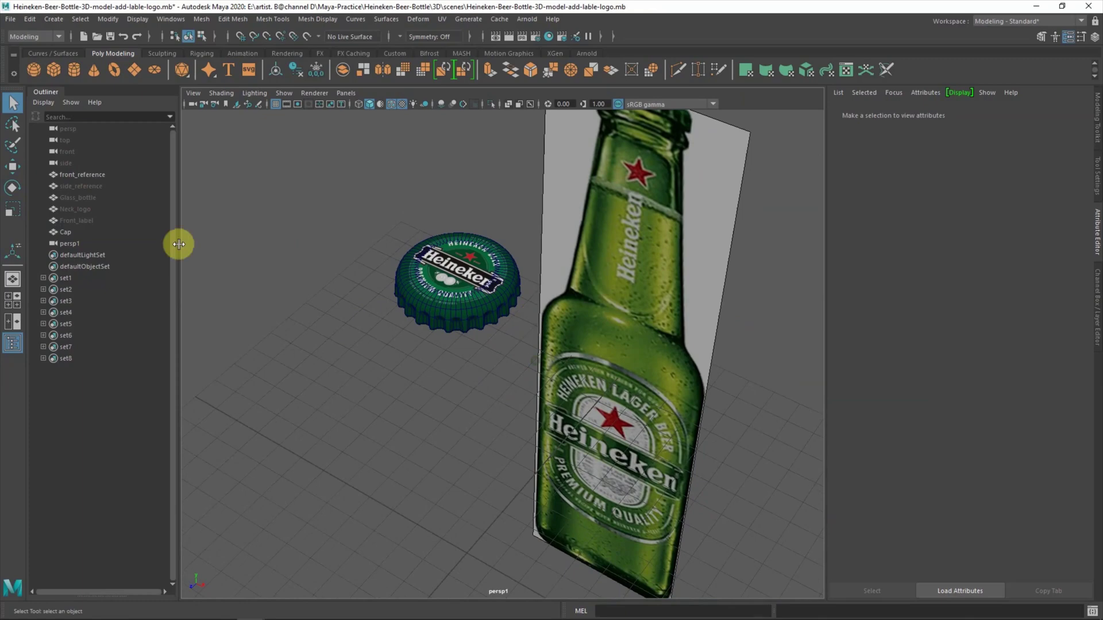
left_click(85, 221)
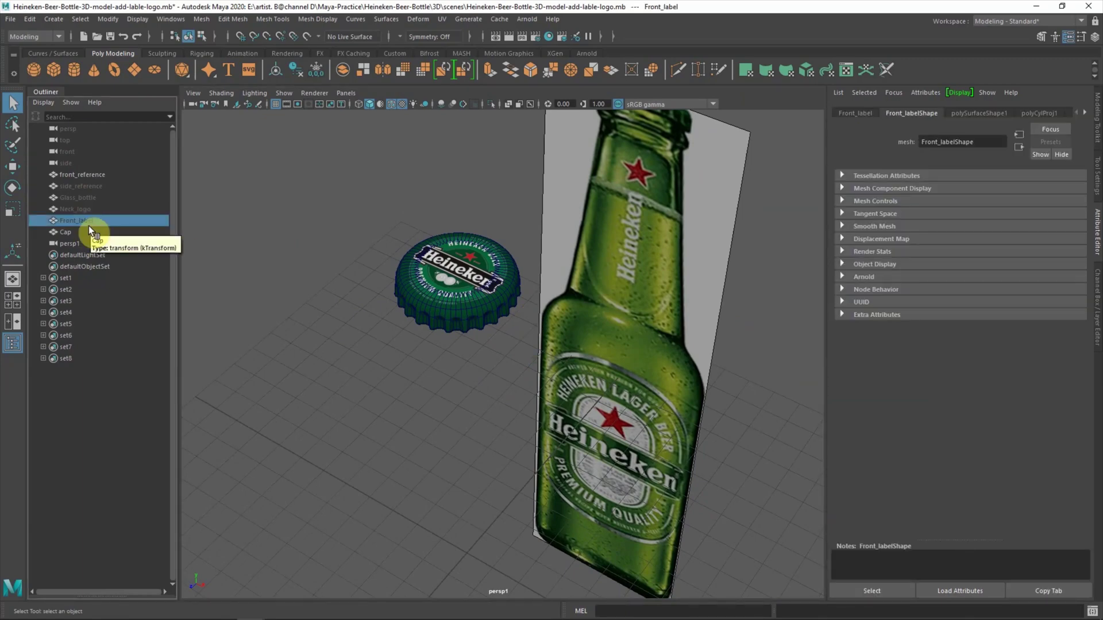
key("ctrl+shift+h")
left_click(197, 264)
left_click_drag(434, 411, 478, 395, "alt")
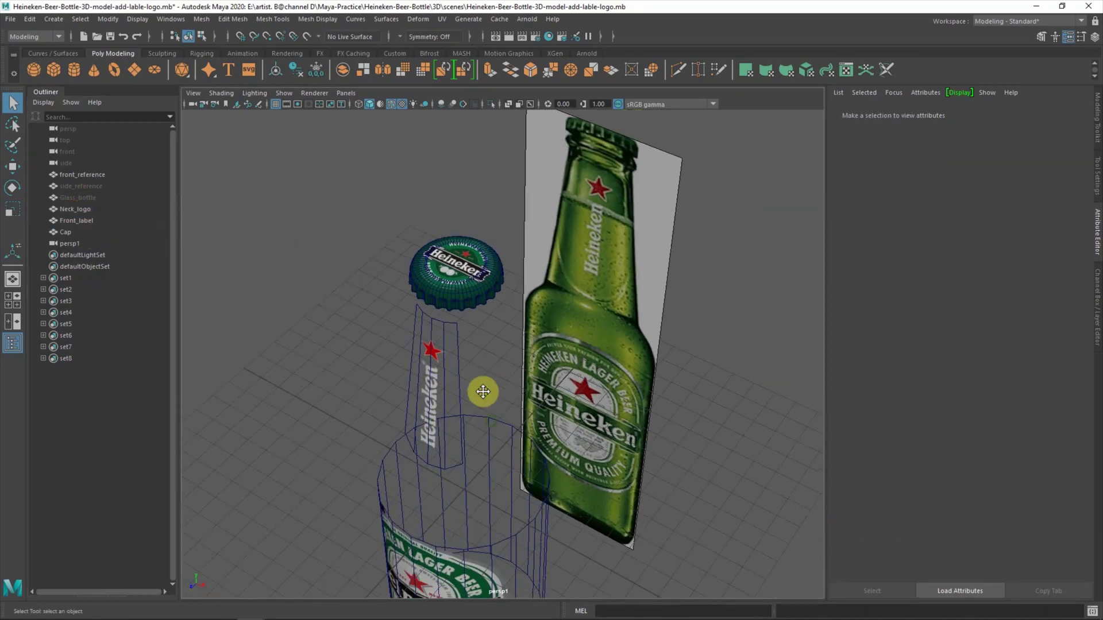
- Switch to a two-pane layout with the left pane showing the Front view
key("space")
mouse_move(583, 308)
left_mouse_down("alt")
mouse_move(665, 386)
mouse_move(643, 379)
left_mouse_up("alt")
scroll(324, 412, "down", 3)
key("space")
left_click_drag(296, 410, 323, 440)
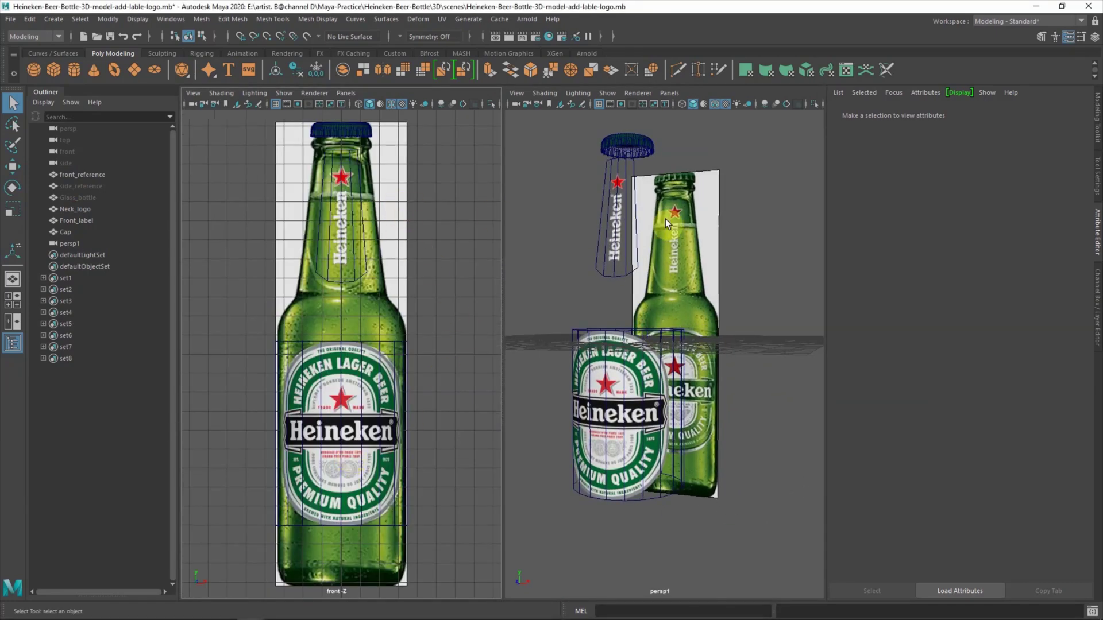
- Hide front_reference and unhide the Glass_bottle
left_click(102, 175)
key("ctrl+h")
right_click_drag(600, 275, 639, 334, "alt")
left_click_drag(640, 335, 632, 328, "alt")
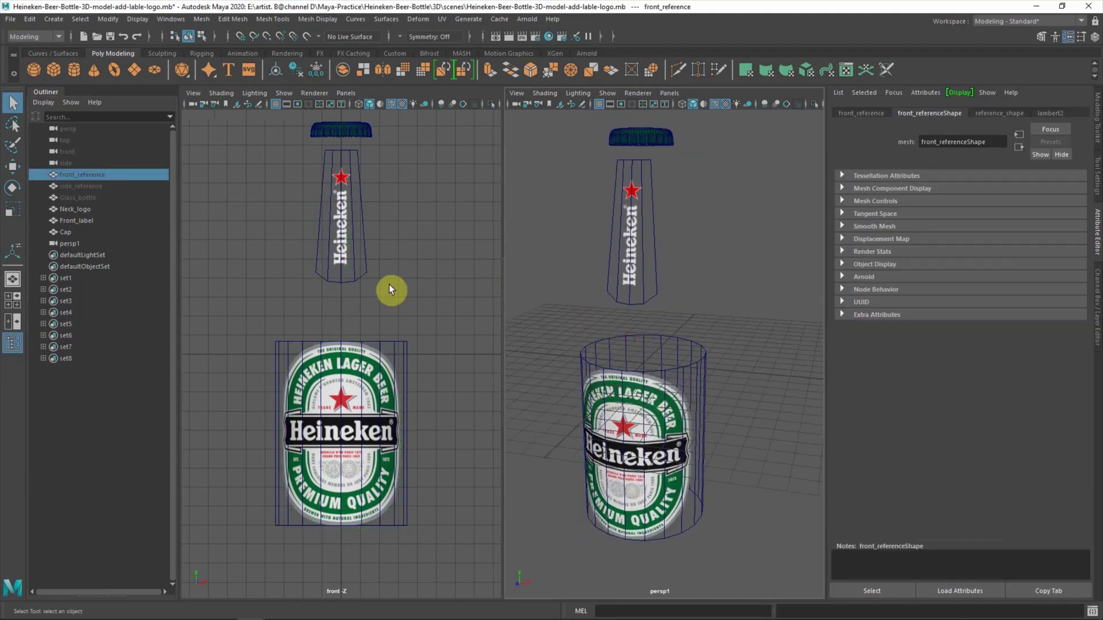
key("shift+h")
left_click(554, 231)
mouse_move(550, 271)
left_mouse_down("alt")
mouse_move(615, 276)
mouse_move(603, 253)
mouse_move(559, 278)
left_mouse_up("alt")
middle_click_drag(559, 278, 575, 277, "alt")
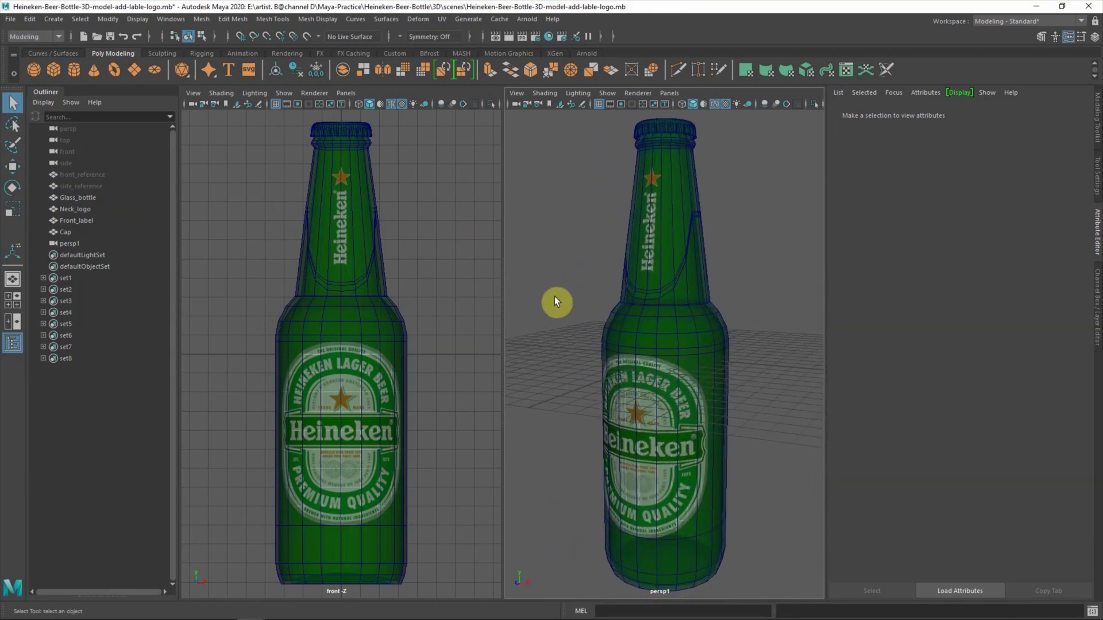
mouse_move(598, 170)
left_mouse_down("alt")
mouse_move(601, 212)
mouse_move(674, 243)
mouse_move(670, 310)
left_mouse_up("alt")
right_click_drag(671, 310, 662, 343, "alt")
left_click_drag(664, 336, 779, 272, "alt")
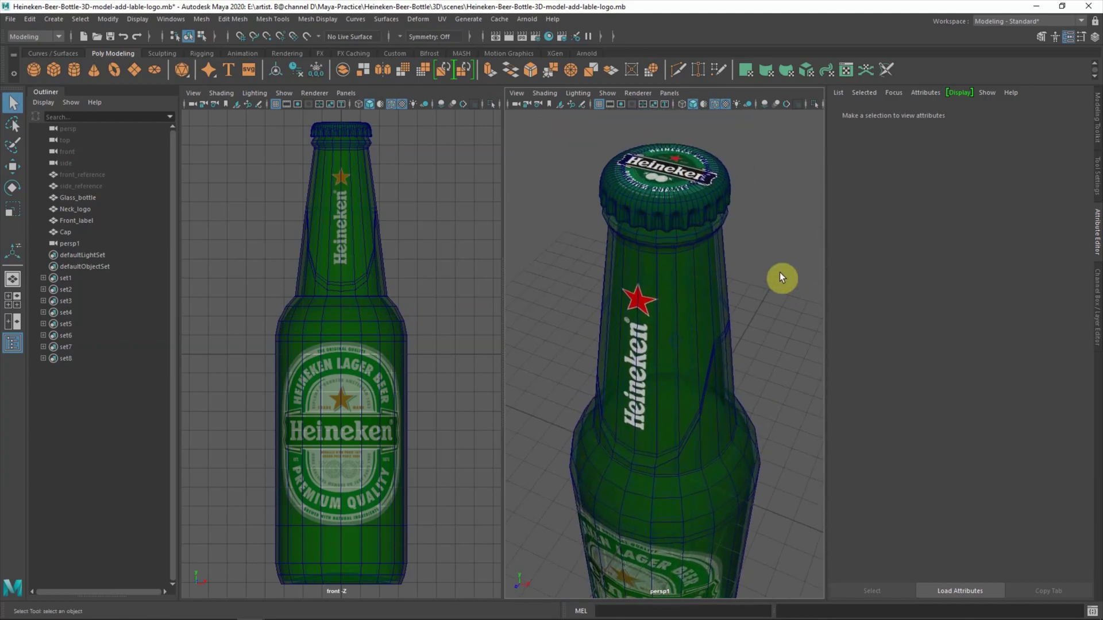
right_click_drag(753, 379, 741, 350, "alt")
mouse_move(743, 360)
middle_mouse_down("alt")
mouse_move(762, 338)
mouse_move(762, 349)
middle_mouse_up("alt")
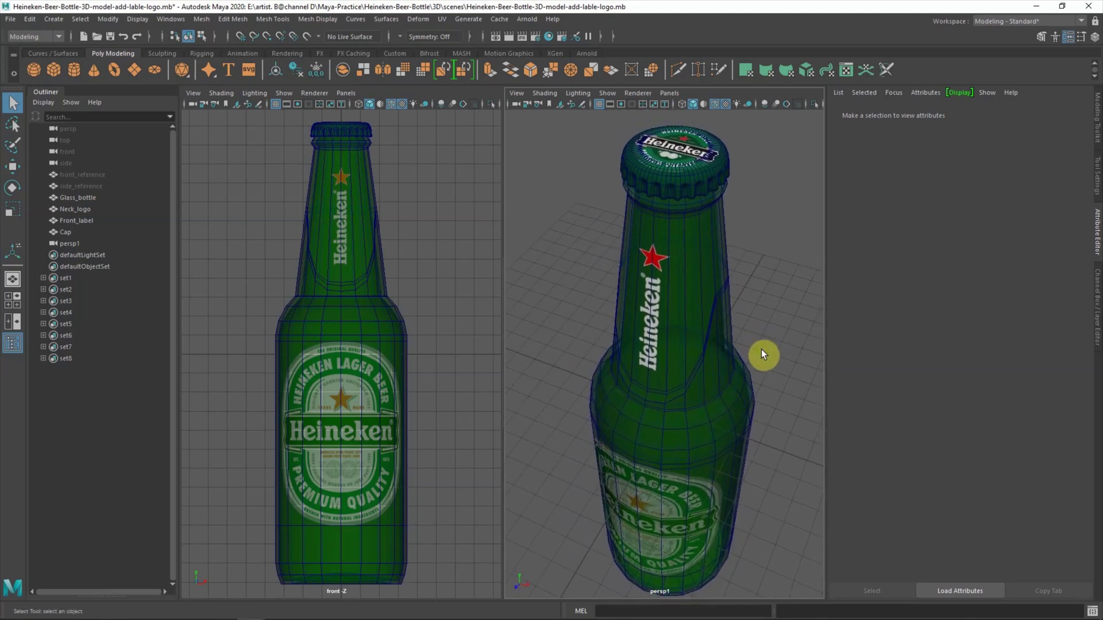